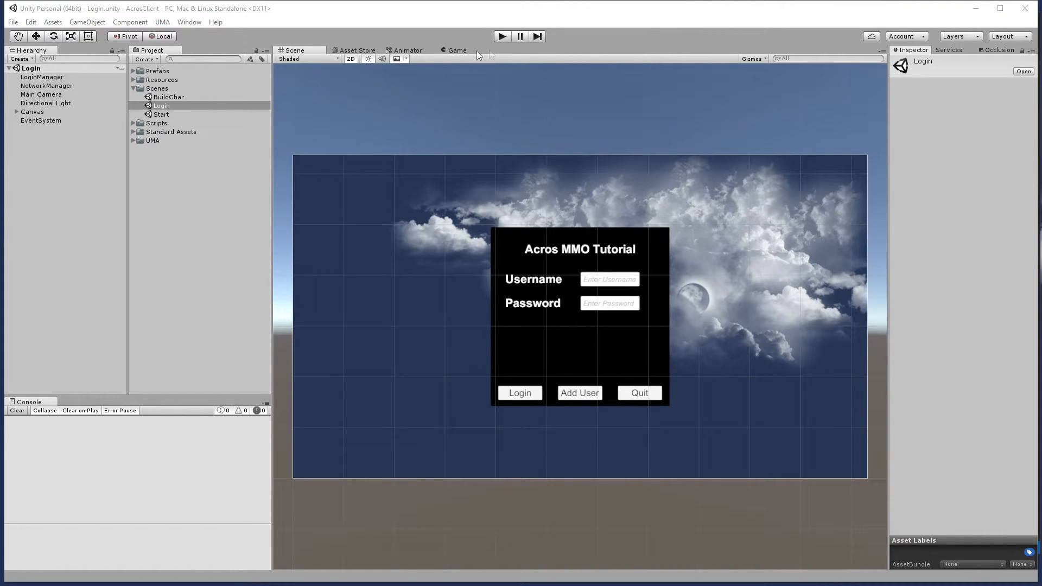
Run the Login scene and log in to reach the character builder.
{"action": "left_click", "coordinate": [502, 36]}
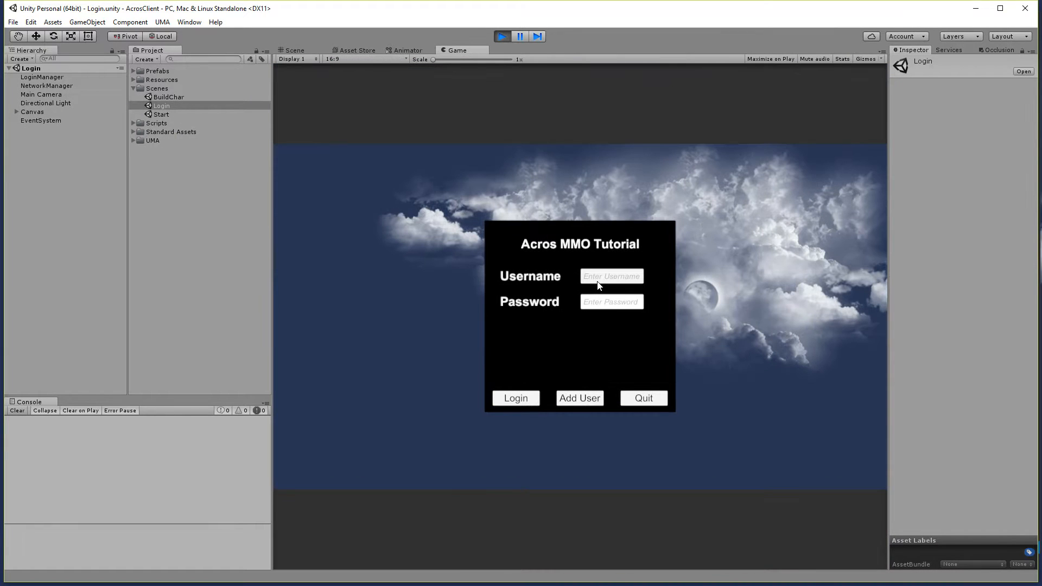
{"action": "left_click", "coordinate": [519, 397]}
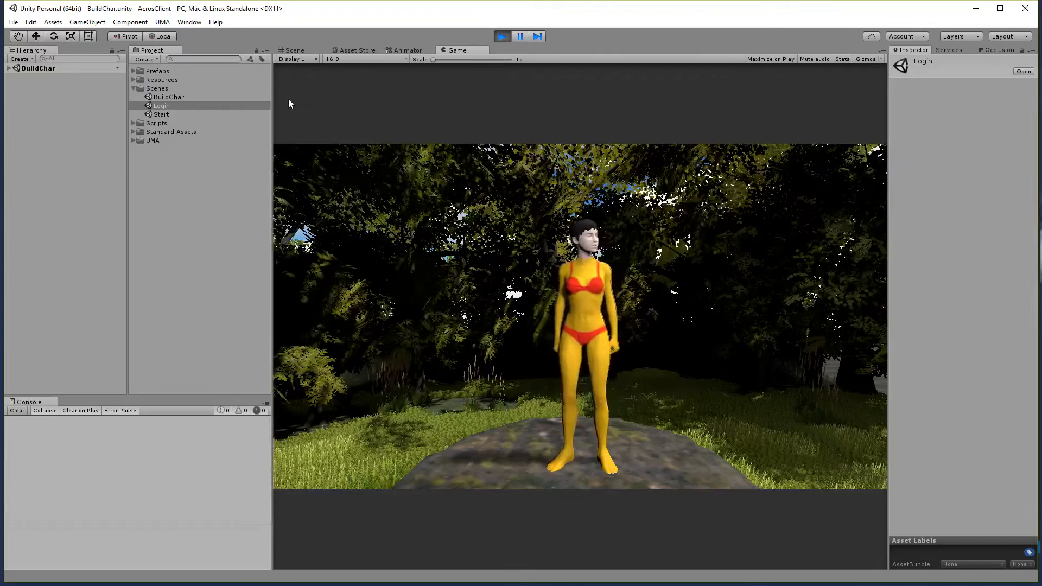
Focus the Scene view on the World object and display it in 3D perspective.
{"action": "left_click", "coordinate": [292, 50]}
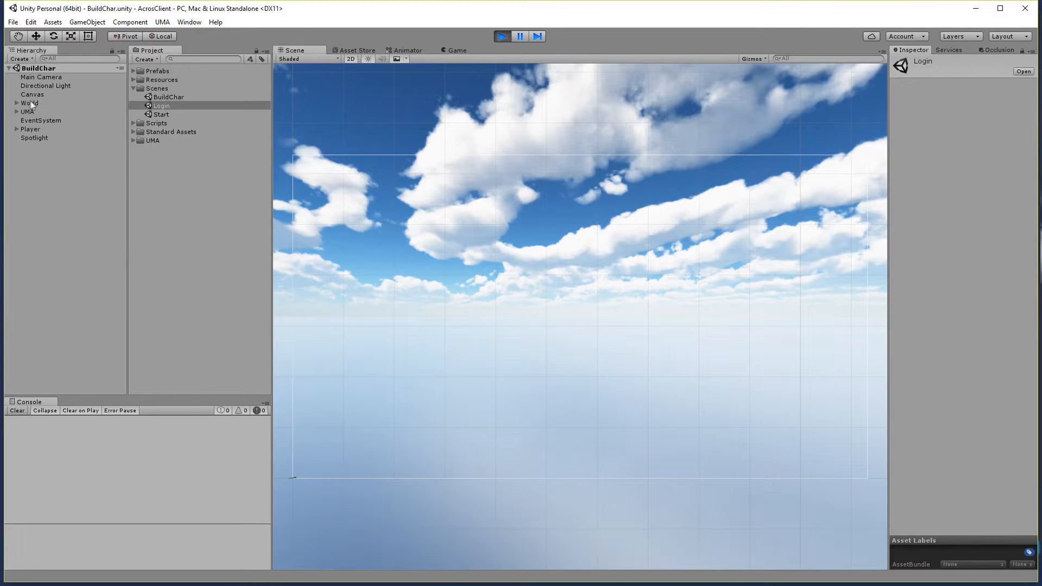
{"action": "left_click", "coordinate": [29, 102]}
{"action": "key", "text": "f"}
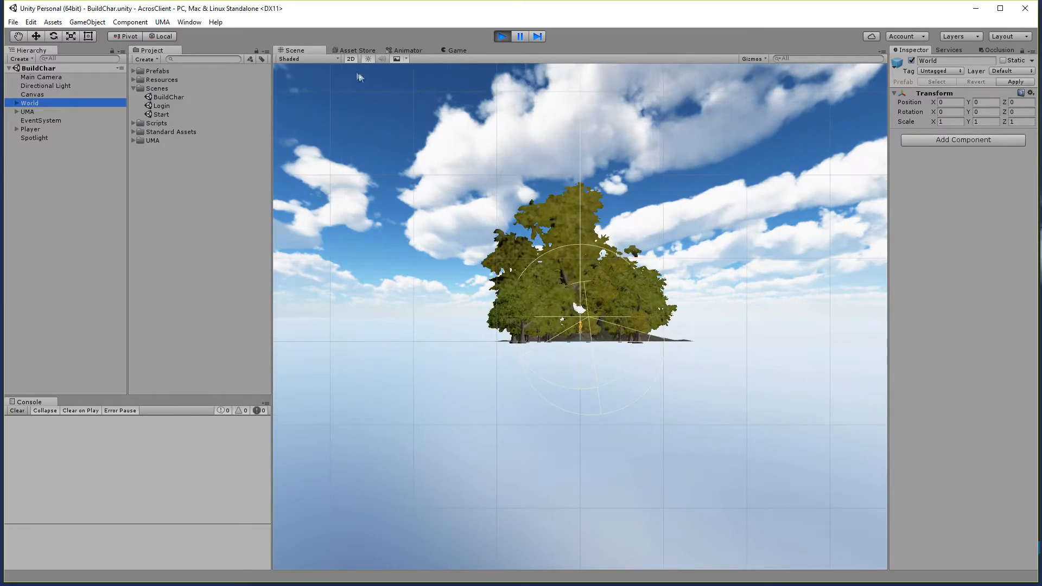
{"action": "left_click", "coordinate": [350, 59]}
{"action": "left_click", "coordinate": [351, 59]}
{"action": "left_click_drag", "start_coordinate": [521, 163], "coordinate": [728, 315], "text": "alt"}
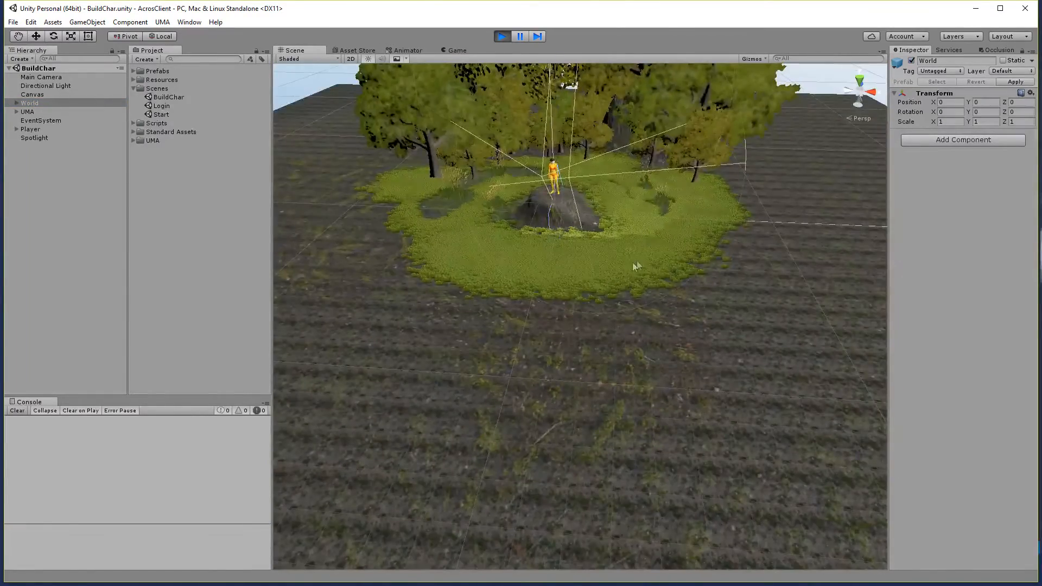
Examine the terrain, rock and trees surrounding the character from several distances and angles.
{"action": "scroll", "coordinate": [645, 265], "scroll_direction": "down", "scroll_amount": 5}
{"action": "left_click_drag", "start_coordinate": [641, 211], "coordinate": [628, 187], "text": "alt"}
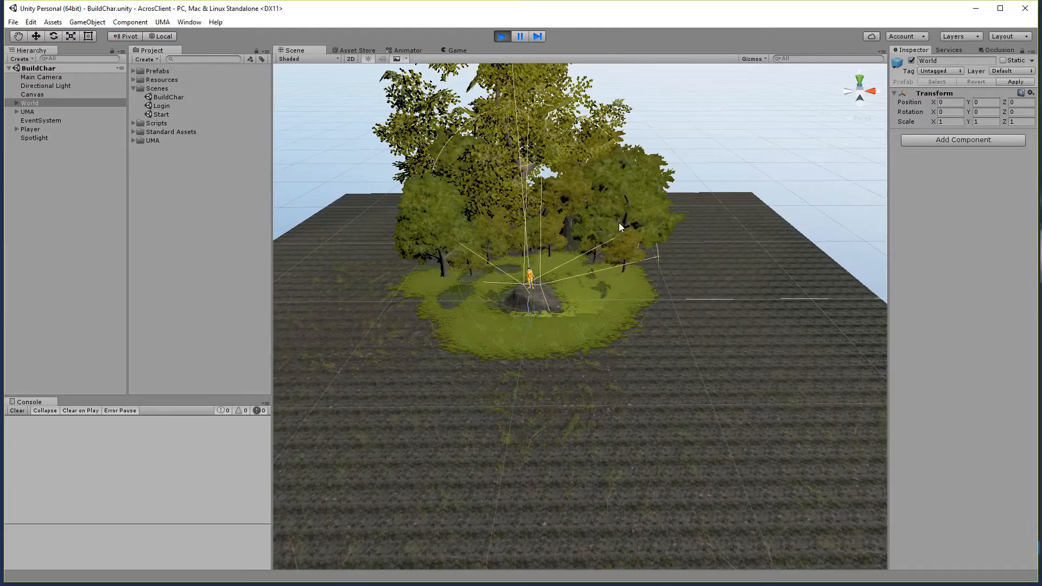
{"action": "scroll", "coordinate": [553, 317], "scroll_direction": "up", "scroll_amount": 4}
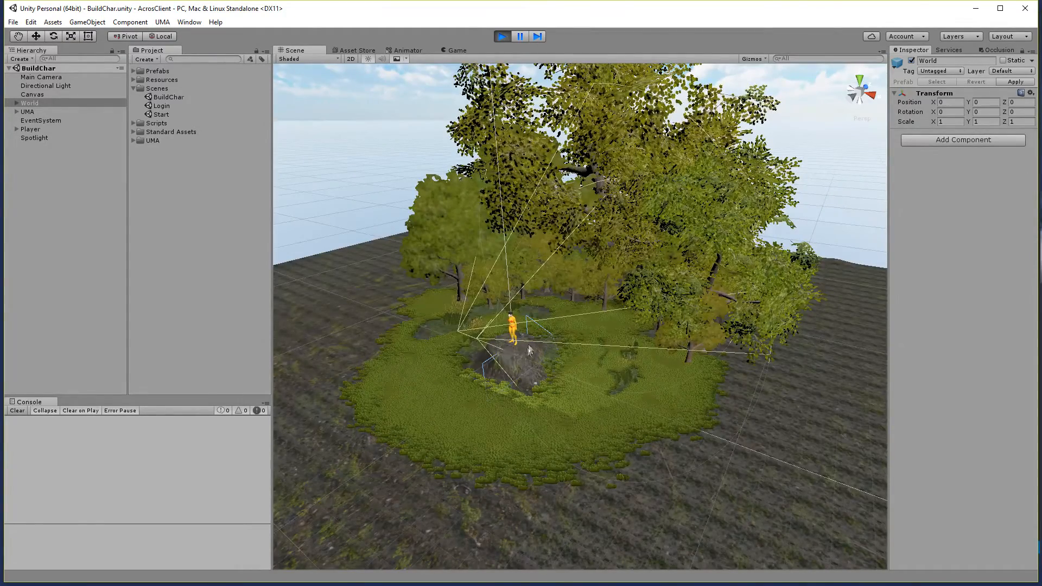
{"action": "key", "text": "w"}
{"action": "right_click_drag", "start_coordinate": [570, 285], "coordinate": [607, 246]}
{"action": "key", "text": "s"}
{"action": "key", "text": "w"}
{"action": "key", "text": "s"}
{"action": "key", "text": "w"}
{"action": "key", "text": "s"}
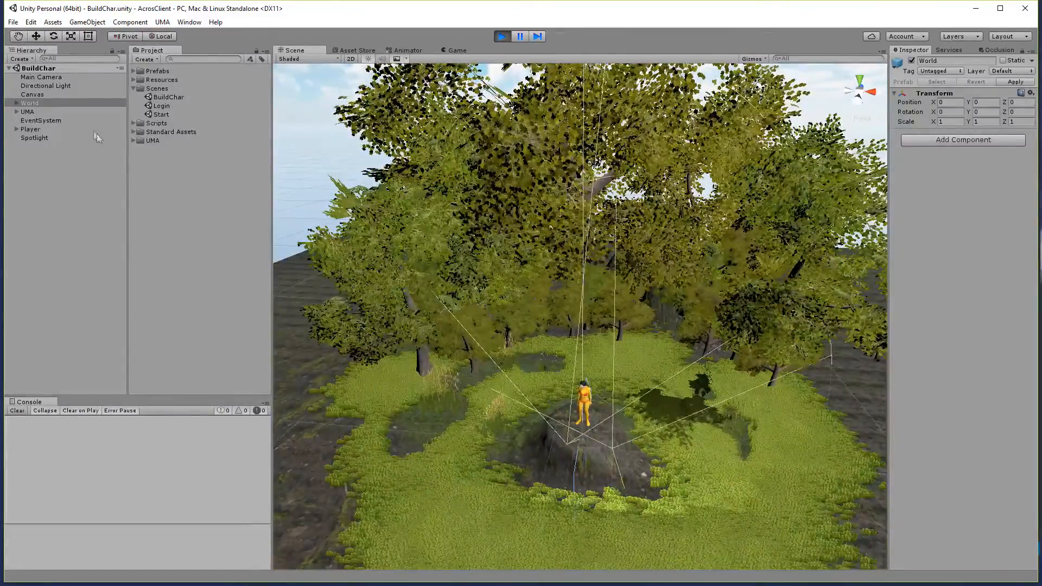
{"action": "right_click_drag", "start_coordinate": [473, 260], "coordinate": [476, 268]}
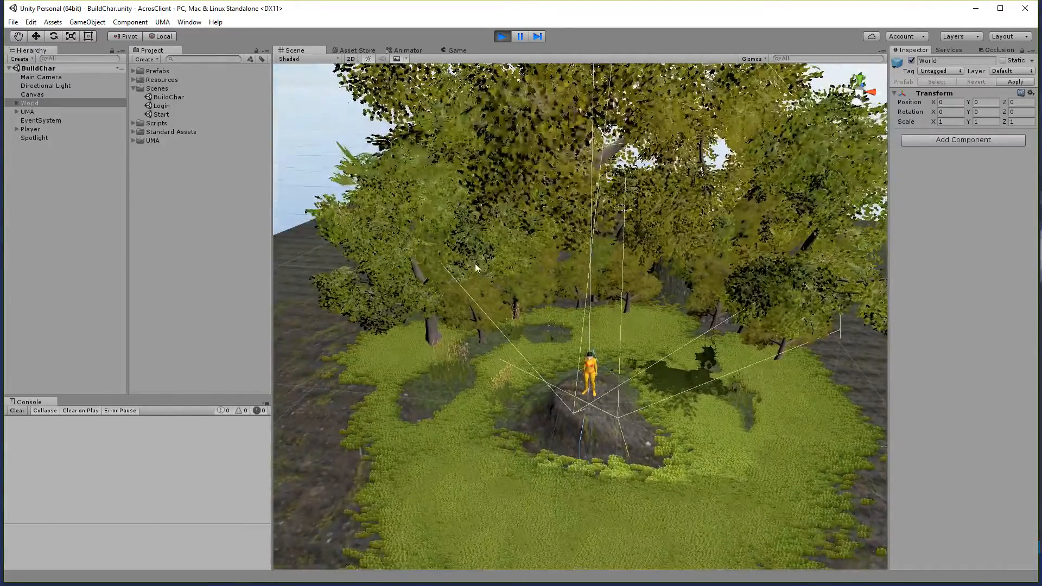
Inspect the tree placement and detail painting settings of CharBuilderTerrain inside World.
{"action": "left_click", "coordinate": [17, 102]}
{"action": "left_click", "coordinate": [57, 111]}
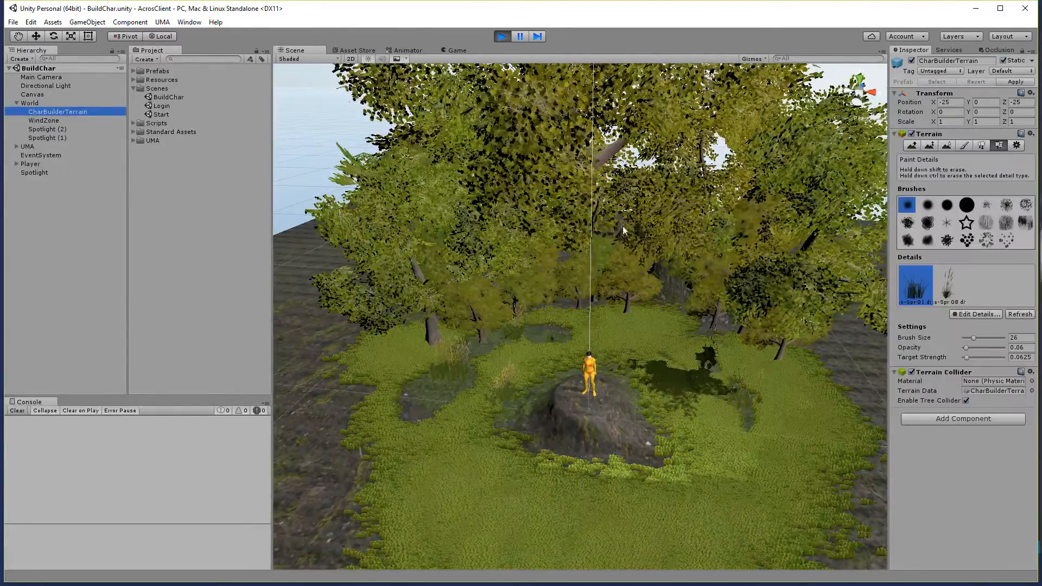
{"action": "left_click", "coordinate": [980, 147]}
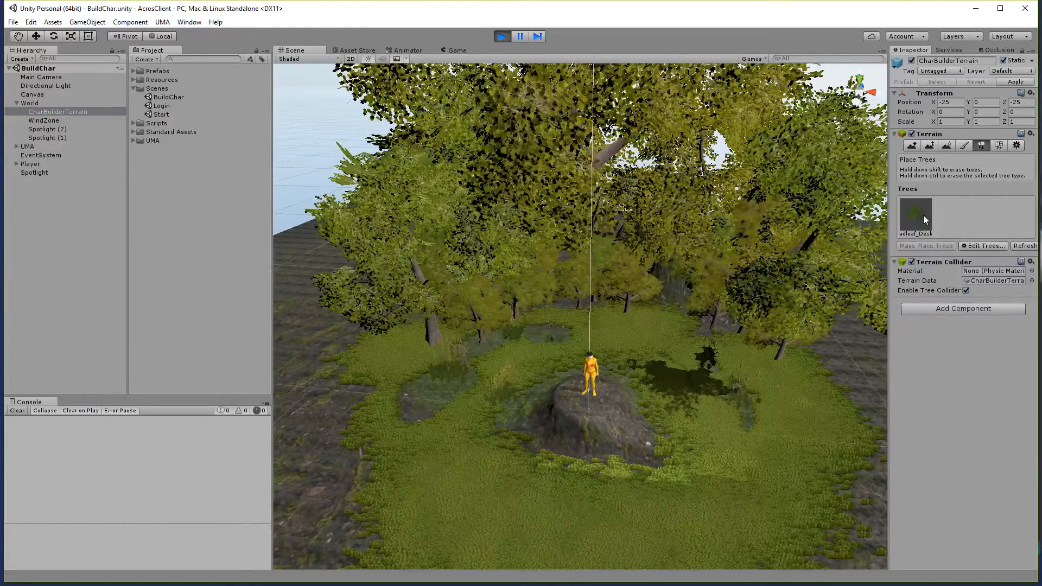
{"action": "left_click", "coordinate": [999, 146]}
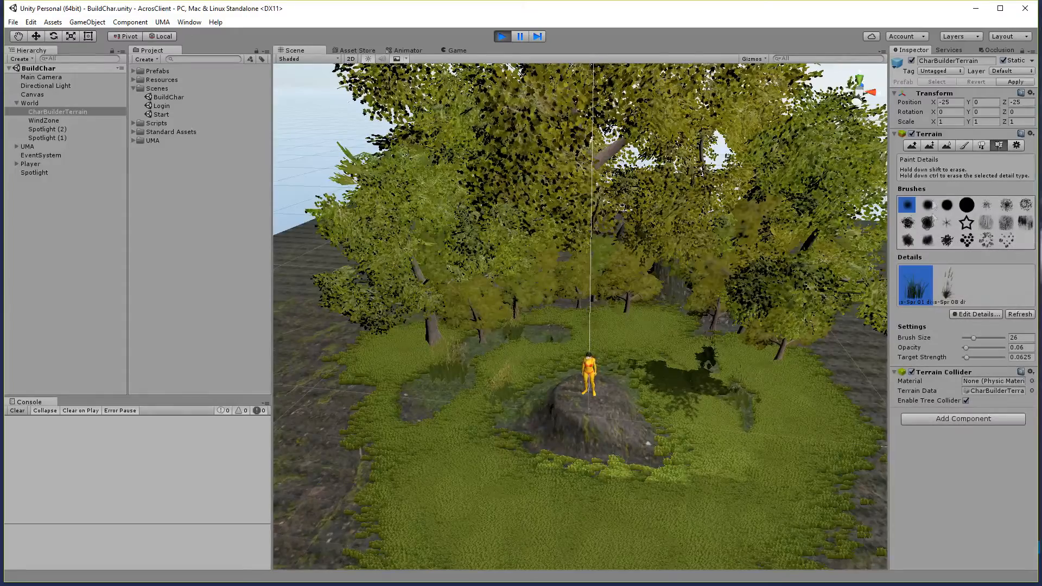
Paint grass details onto the bare terrain beyond the large tree with a brush size of 50.
{"action": "mouse_move", "coordinate": [756, 248]}
{"action": "right_mouse_down"}
{"action": "mouse_move", "coordinate": [942, 165]}
{"action": "mouse_move", "coordinate": [906, 150]}
{"action": "mouse_move", "coordinate": [787, 207]}
{"action": "mouse_move", "coordinate": [652, 244]}
{"action": "right_mouse_up"}
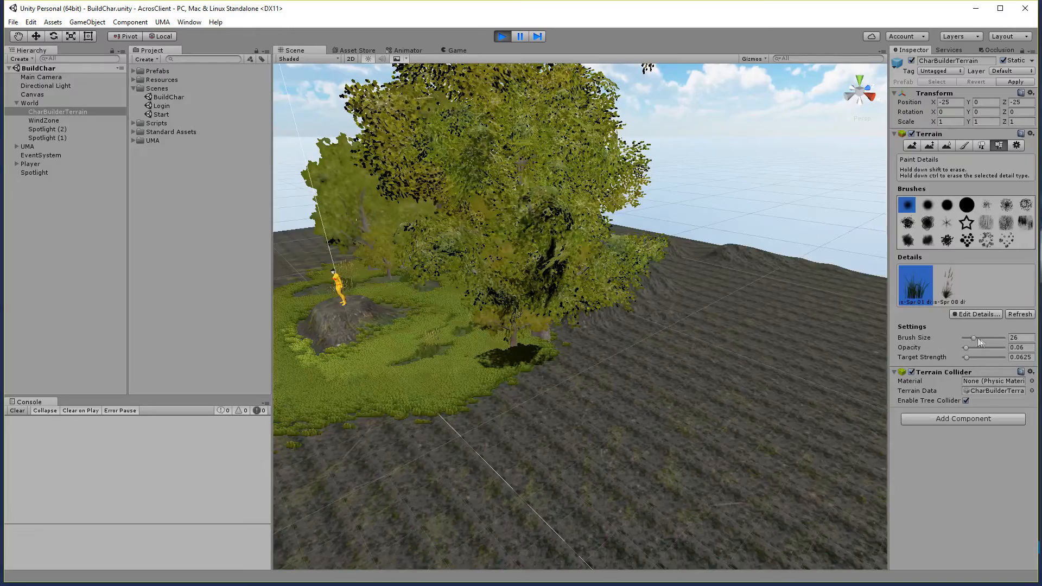
{"action": "left_click_drag", "start_coordinate": [974, 338], "coordinate": [982, 337]}
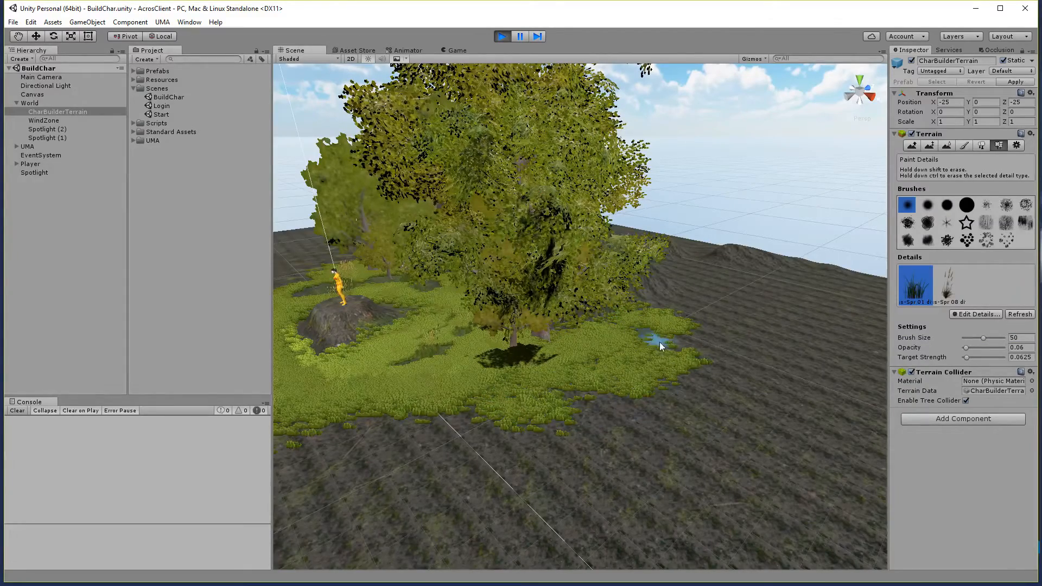
{"action": "right_click_drag", "start_coordinate": [643, 335], "coordinate": [773, 310]}
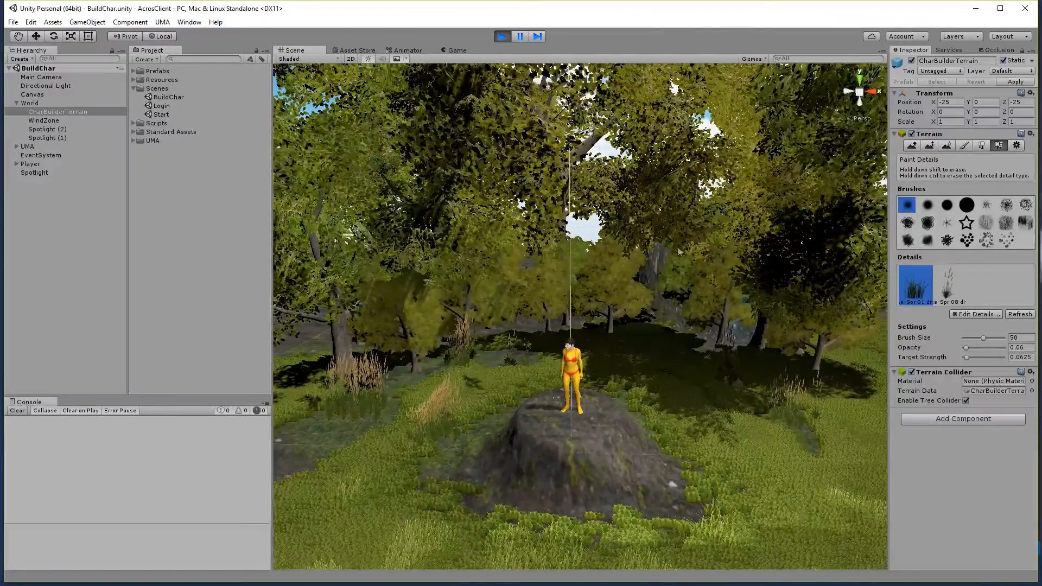
Check the character in the Game view, then stop the running game and open the BuildChar scene.
{"action": "left_click", "coordinate": [458, 50]}
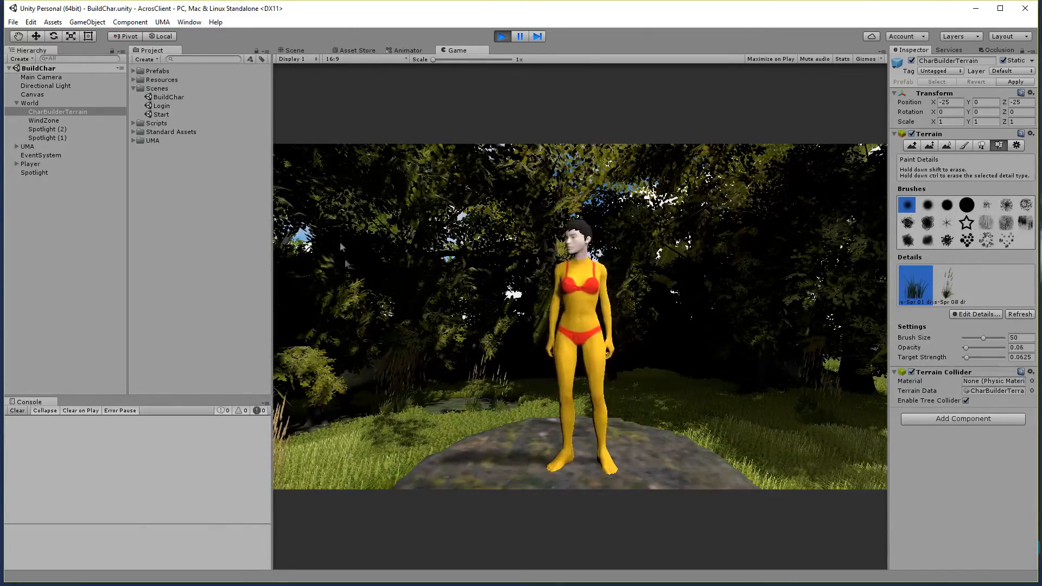
{"action": "left_click", "coordinate": [503, 39]}
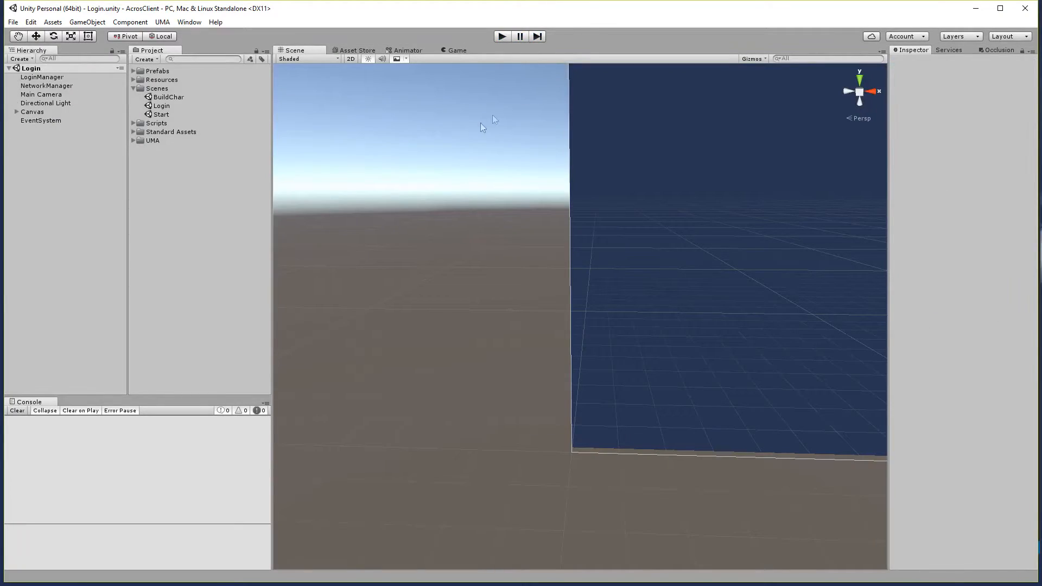
{"action": "double_click", "coordinate": [162, 98]}
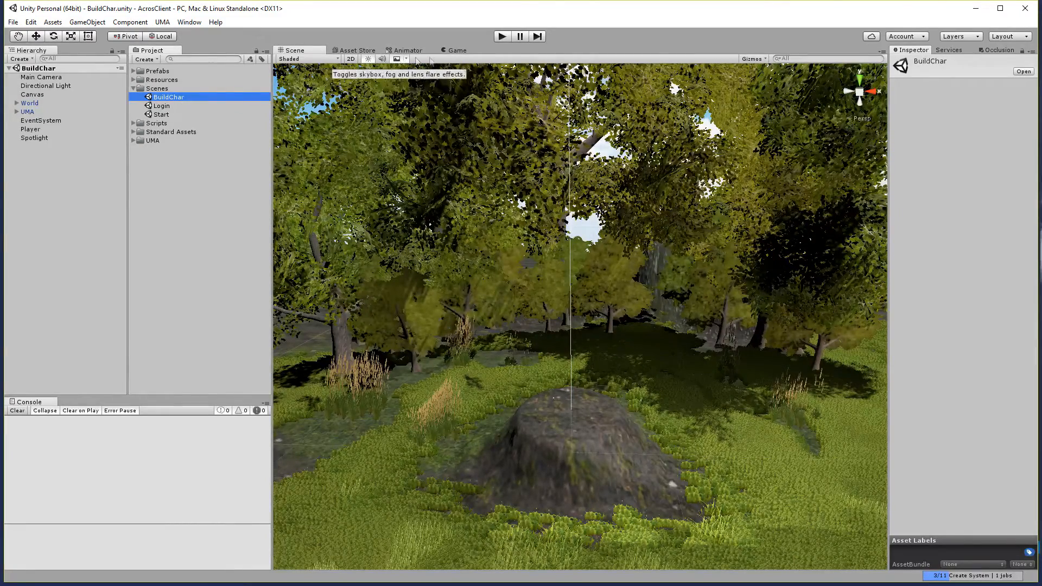
Add a UI Panel as a child of the Canvas in the BuildChar scene.
{"action": "left_click", "coordinate": [419, 106]}
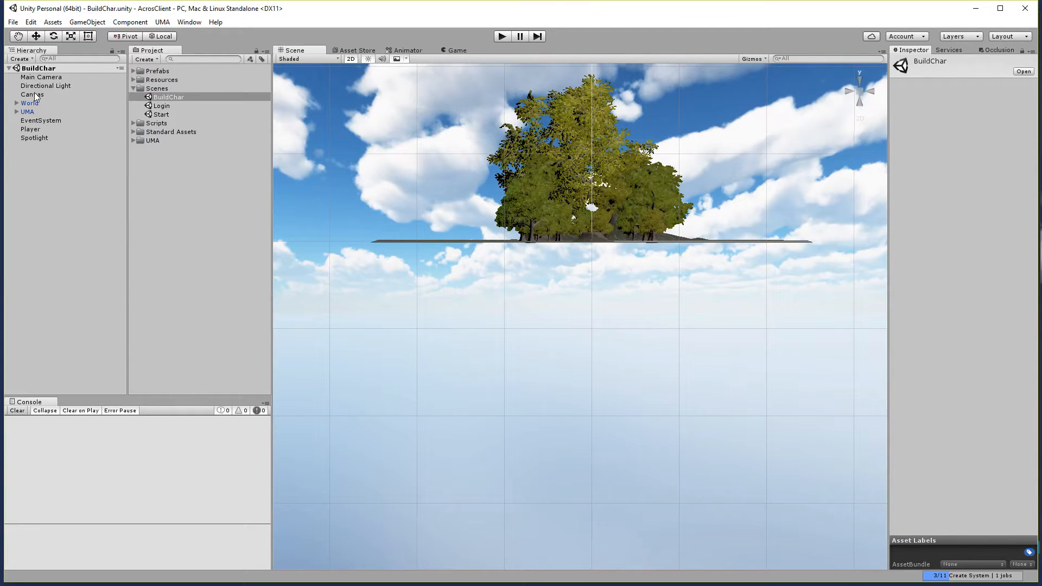
{"action": "left_click", "coordinate": [33, 95]}
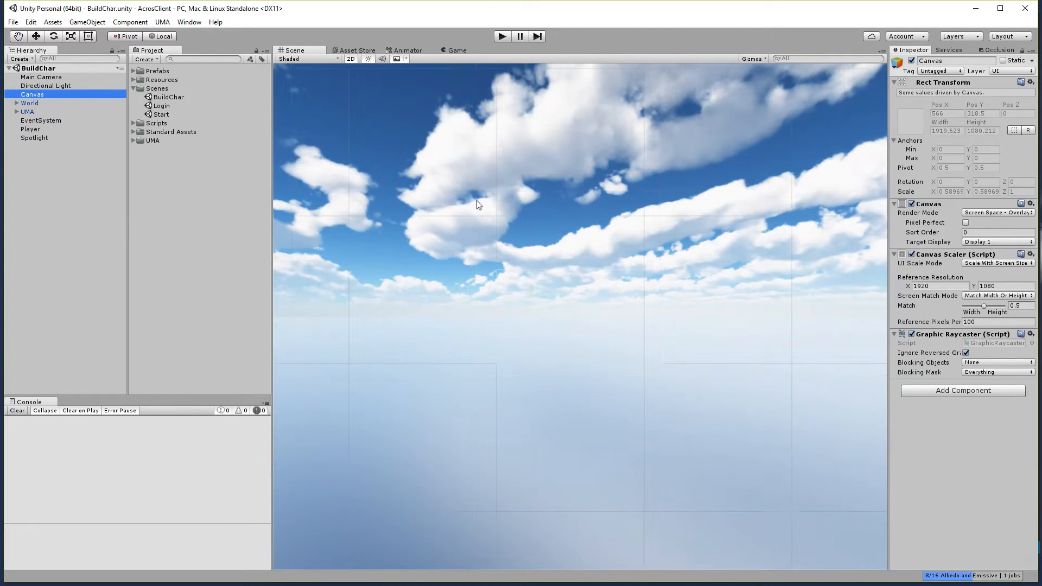
{"action": "key", "text": "f"}
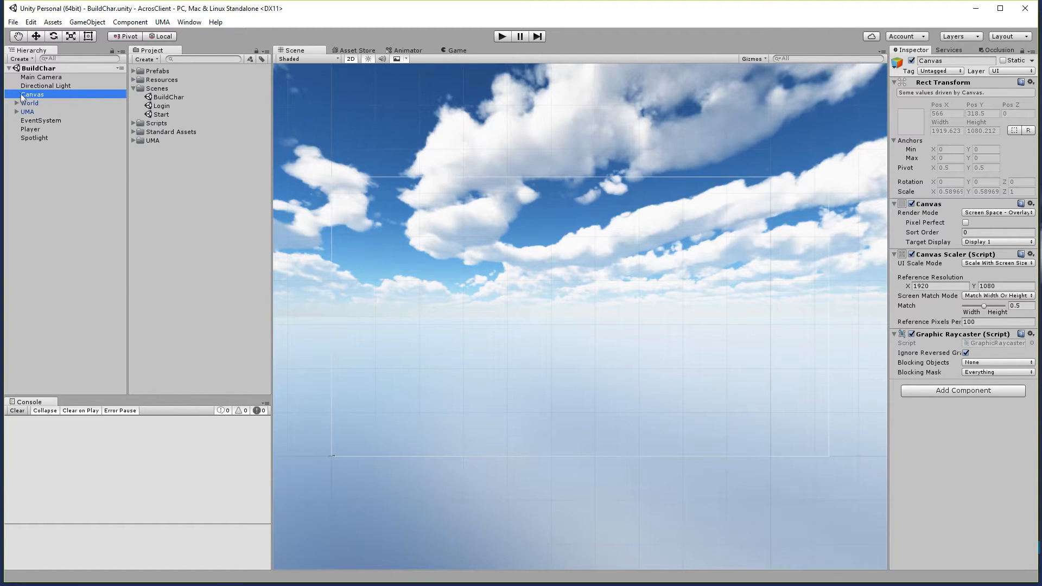
{"action": "right_click", "coordinate": [32, 94]}
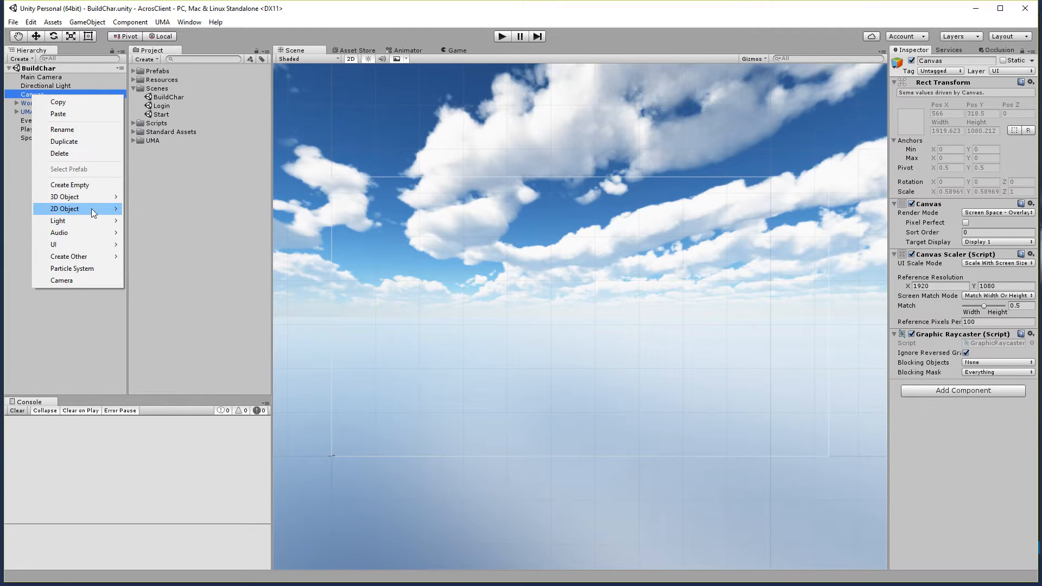
{"action": "mouse_move", "coordinate": [95, 245]}
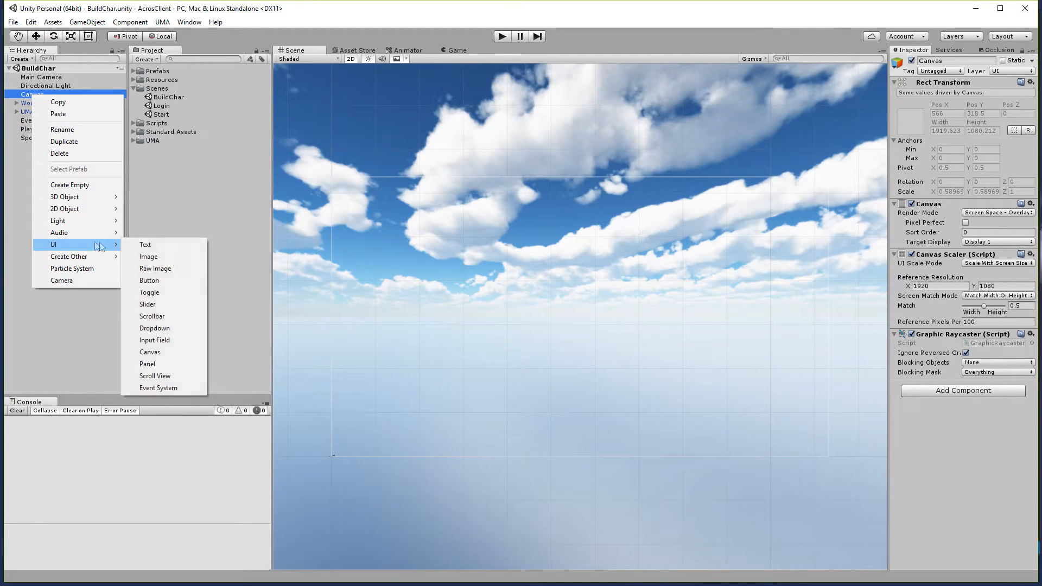
{"action": "left_click", "coordinate": [157, 364]}
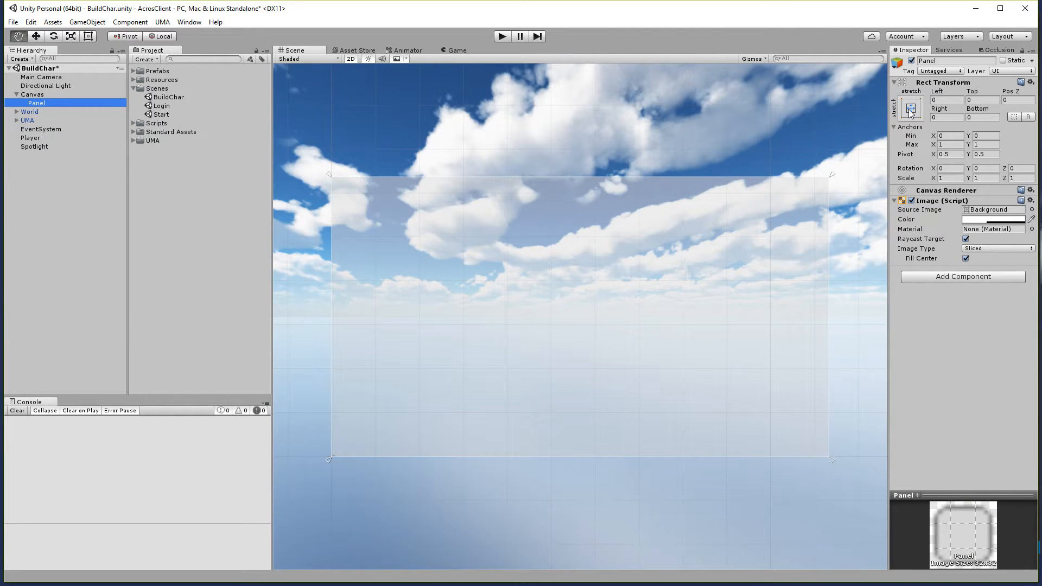
Anchor the panel and its pivot to the canvas's top-left corner and size it 500 wide by 800 high.
{"action": "left_click", "coordinate": [911, 109]}
{"action": "left_click", "coordinate": [949, 191]}
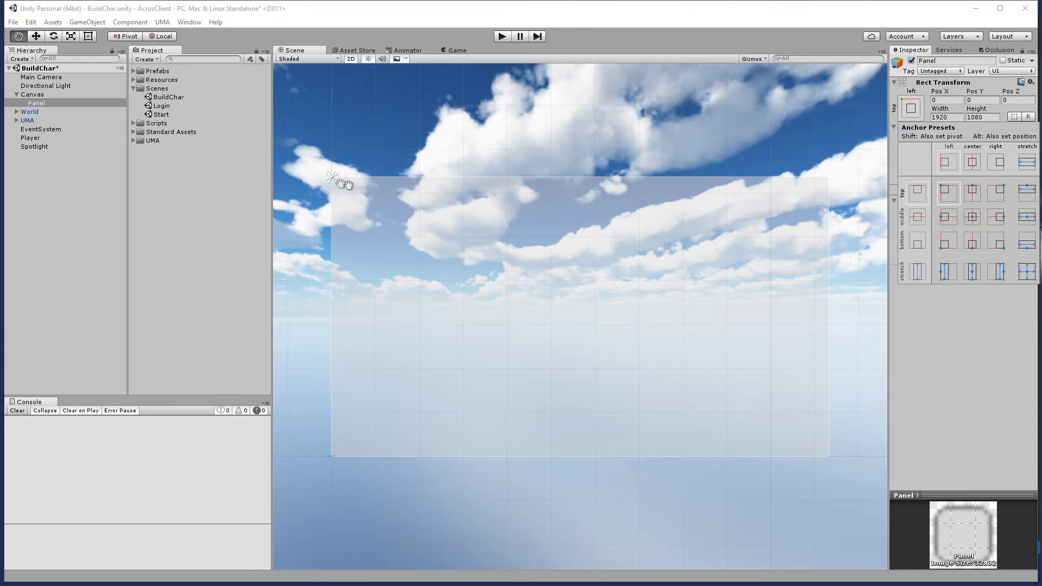
{"action": "left_click", "coordinate": [942, 118]}
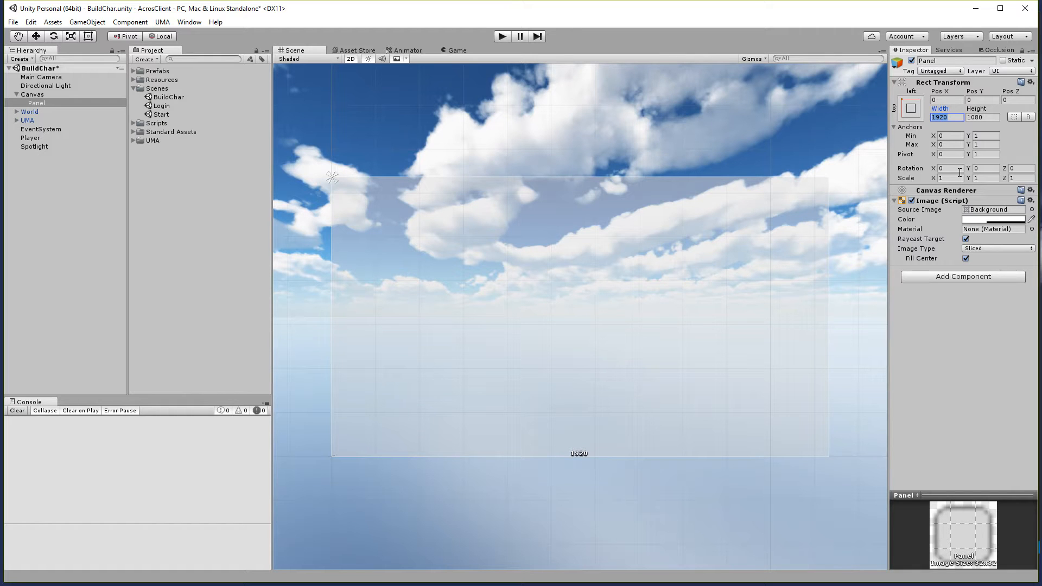
{"action": "type", "text": "500"}
{"action": "key", "text": "Tab"}
{"action": "type", "text": "800"}
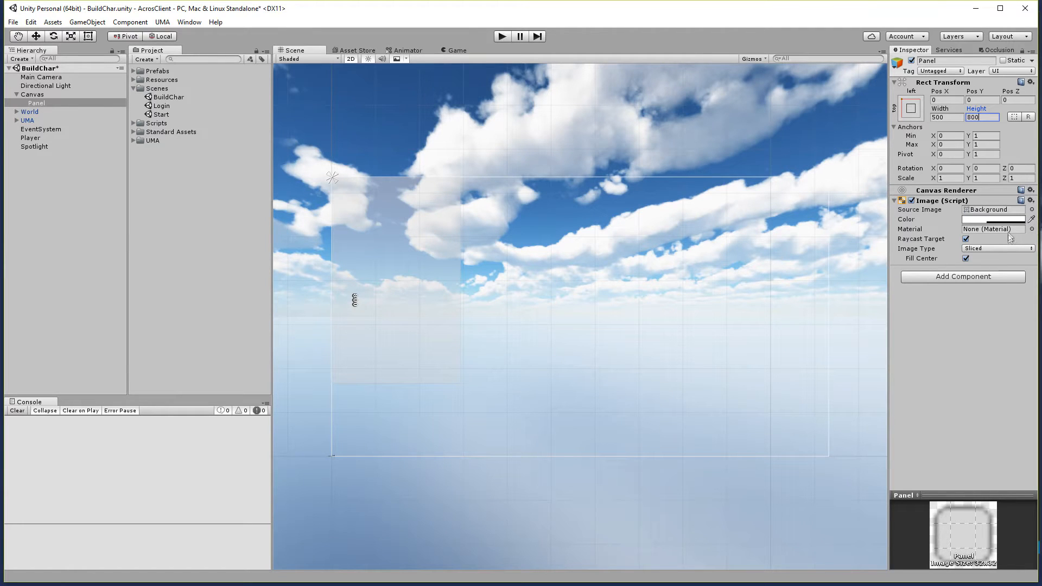
Position the panel at Pos X 20 and Pos Y -20.
{"action": "left_click", "coordinate": [938, 99]}
{"action": "type", "text": "20"}
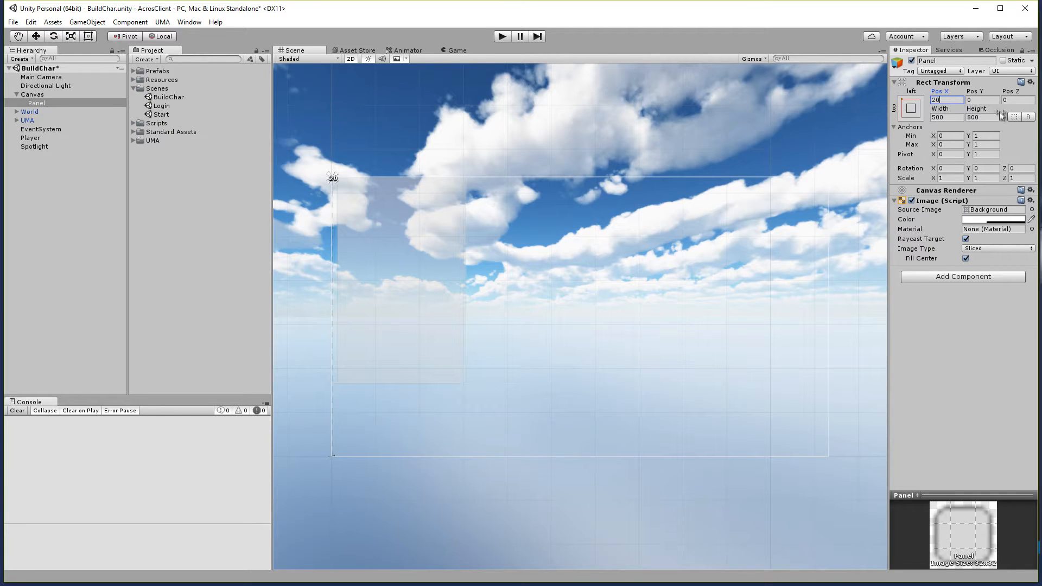
{"action": "left_click", "coordinate": [985, 100]}
{"action": "type", "text": "-20"}
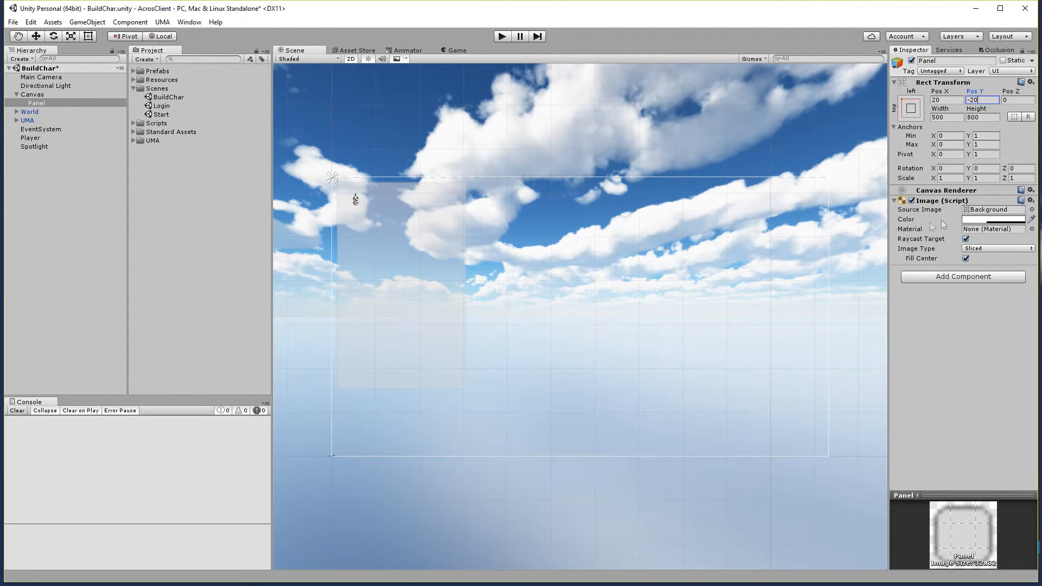
Colour the panel's image with the Panel BG preset and lower its alpha to 130.
{"action": "left_click", "coordinate": [993, 219]}
{"action": "left_click_drag", "start_coordinate": [165, 196], "coordinate": [141, 218]}
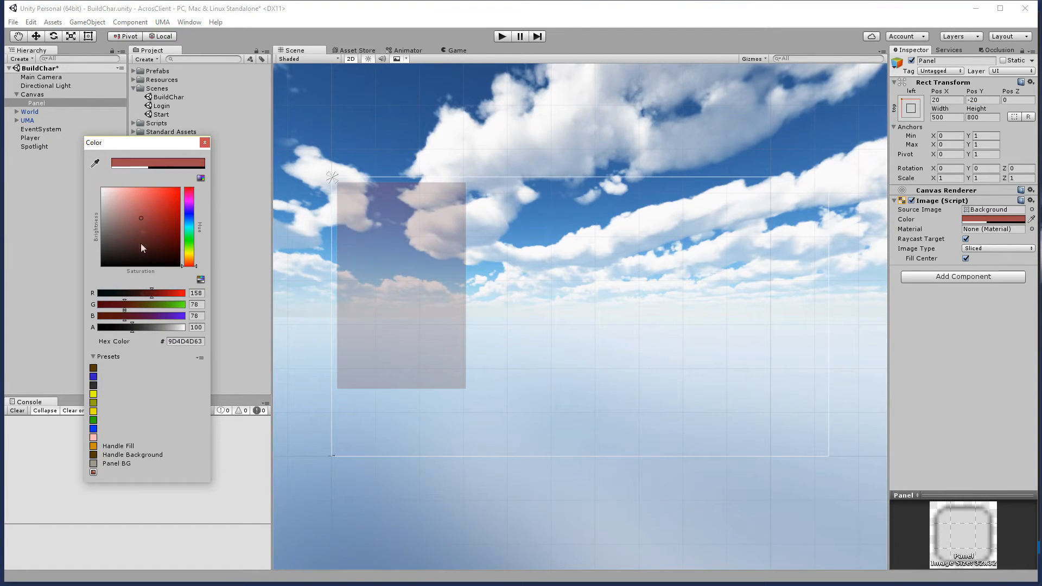
{"action": "left_click", "coordinate": [114, 464]}
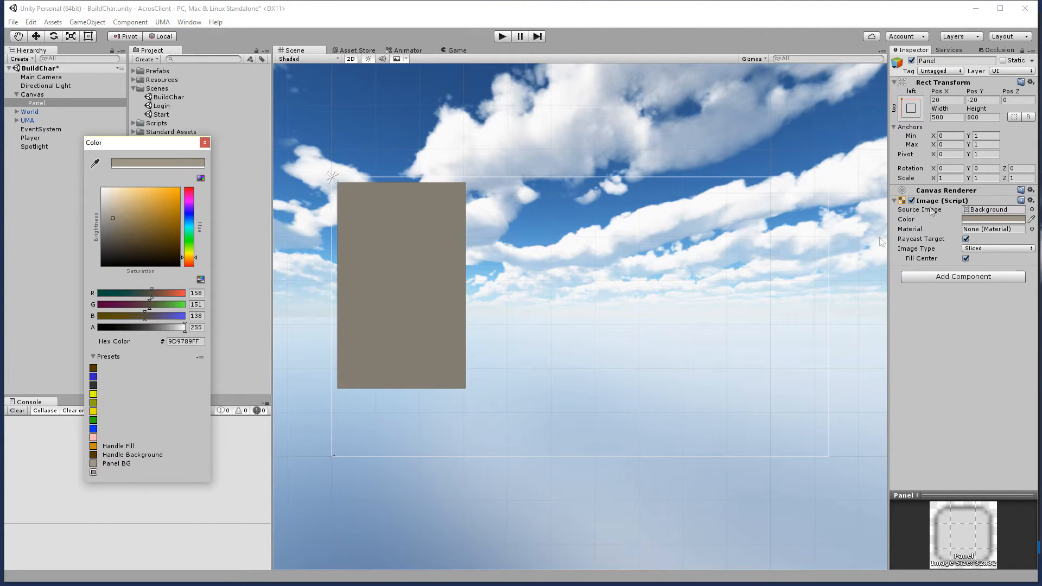
{"action": "left_click_drag", "start_coordinate": [163, 327], "coordinate": [142, 329]}
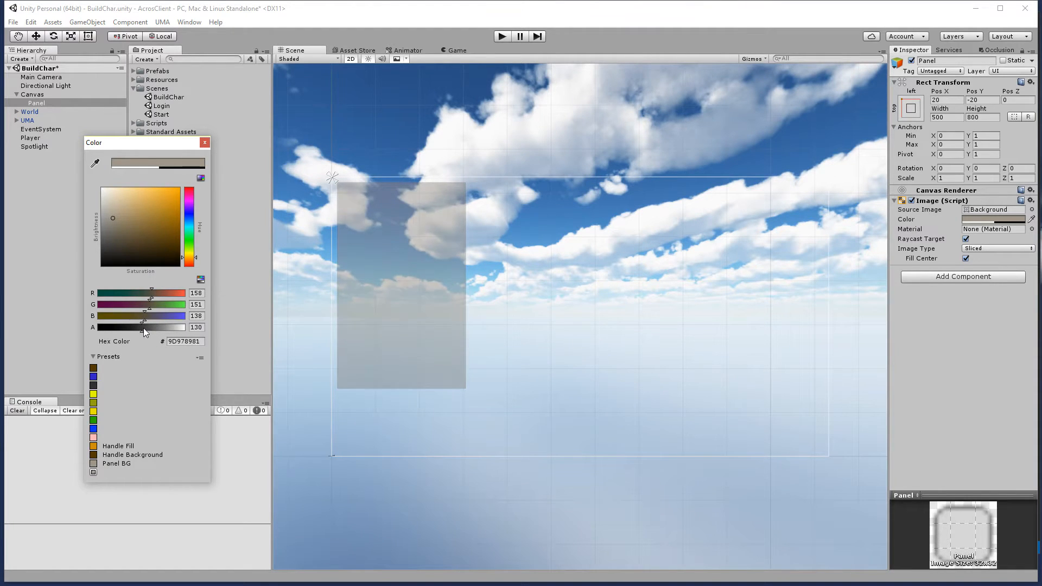
{"action": "left_click", "coordinate": [205, 143]}
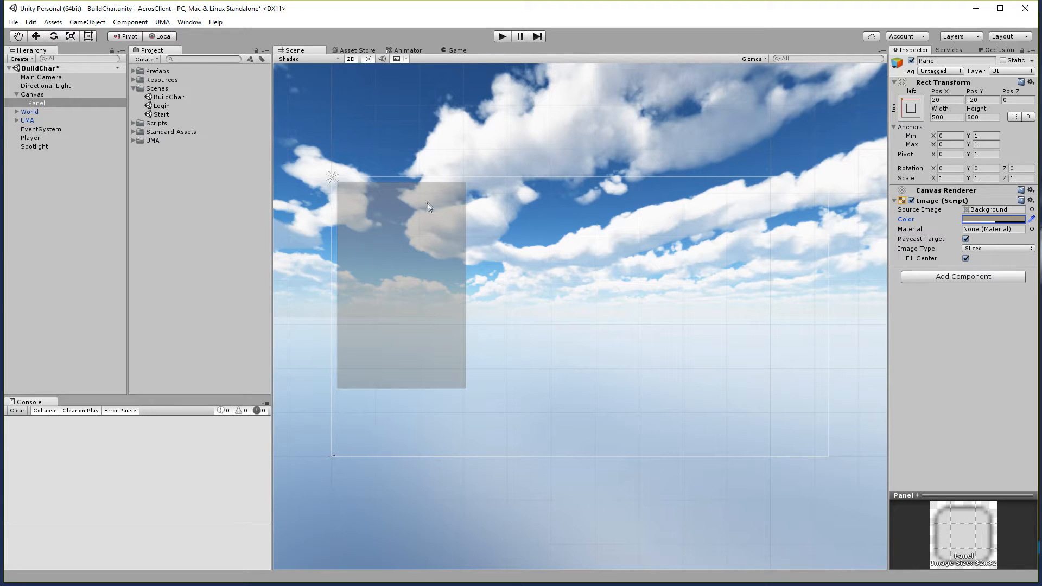
Rename the panel as raceselector.
{"action": "left_click", "coordinate": [928, 61]}
{"action": "type", "text": "raceselector"}
{"action": "key", "text": "Return"}
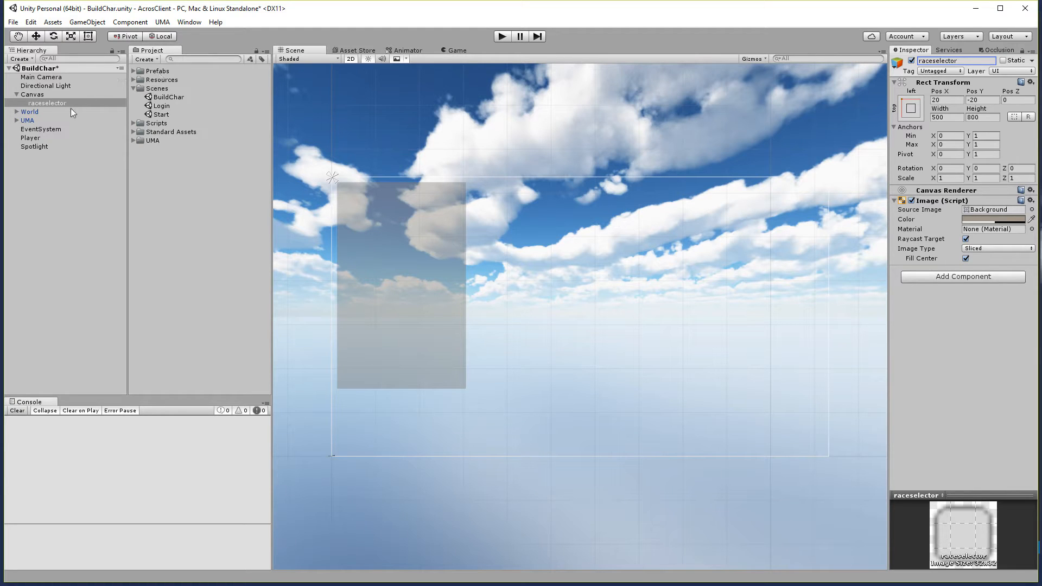
Duplicate the raceselector panel and anchor the copy, with its pivot and position, to the canvas's top-right corner.
{"action": "right_click", "coordinate": [47, 103]}
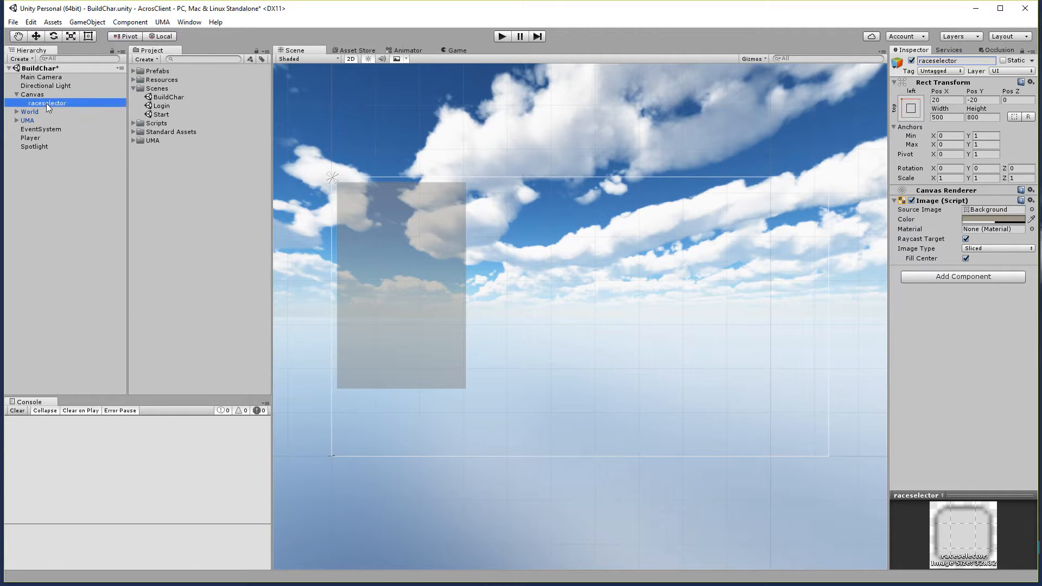
{"action": "left_click", "coordinate": [86, 149]}
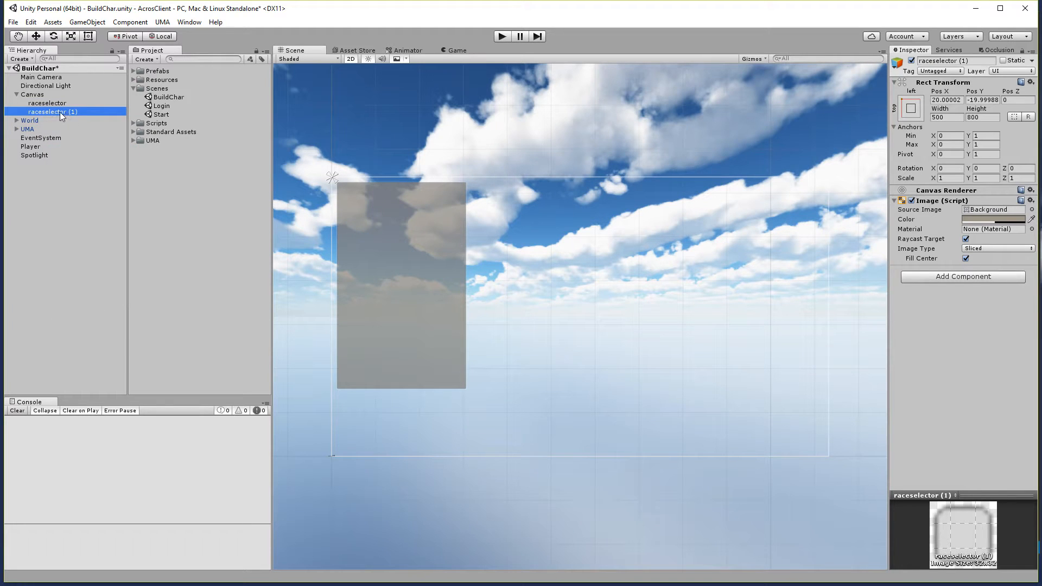
{"action": "left_click", "coordinate": [910, 109]}
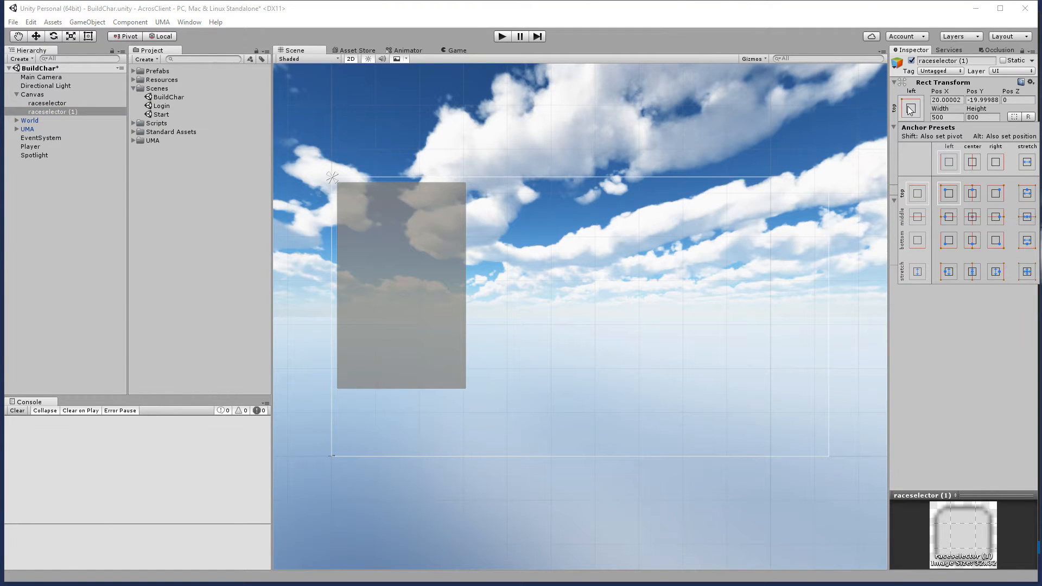
{"action": "left_click", "coordinate": [996, 191], "text": "alt+shift"}
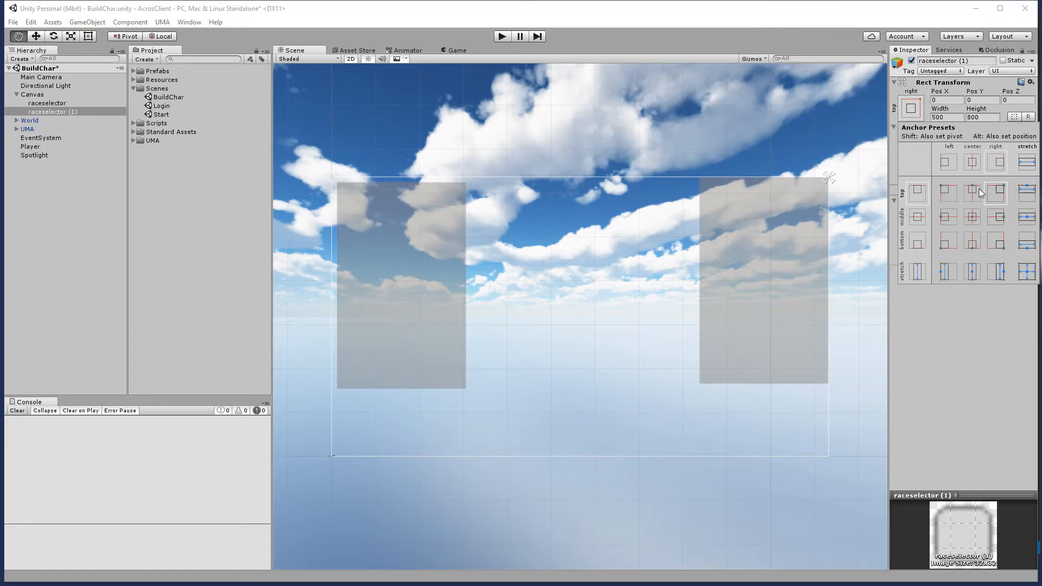
Position the duplicated panel at Pos X -20 and Pos Y -20.
{"action": "left_click", "coordinate": [915, 106]}
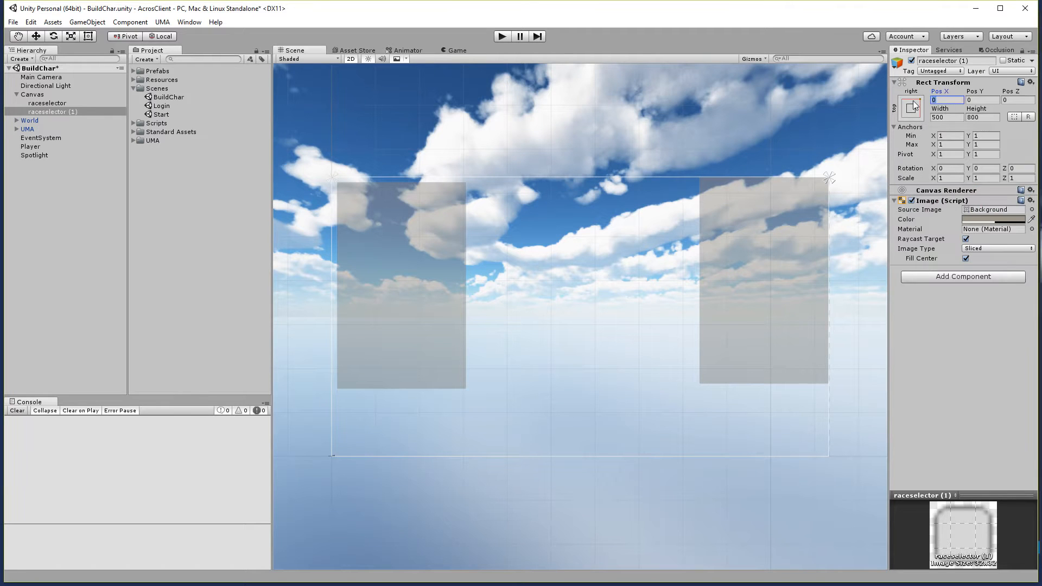
{"action": "type", "text": "-20"}
{"action": "key", "text": "Tab"}
{"action": "type", "text": "-20"}
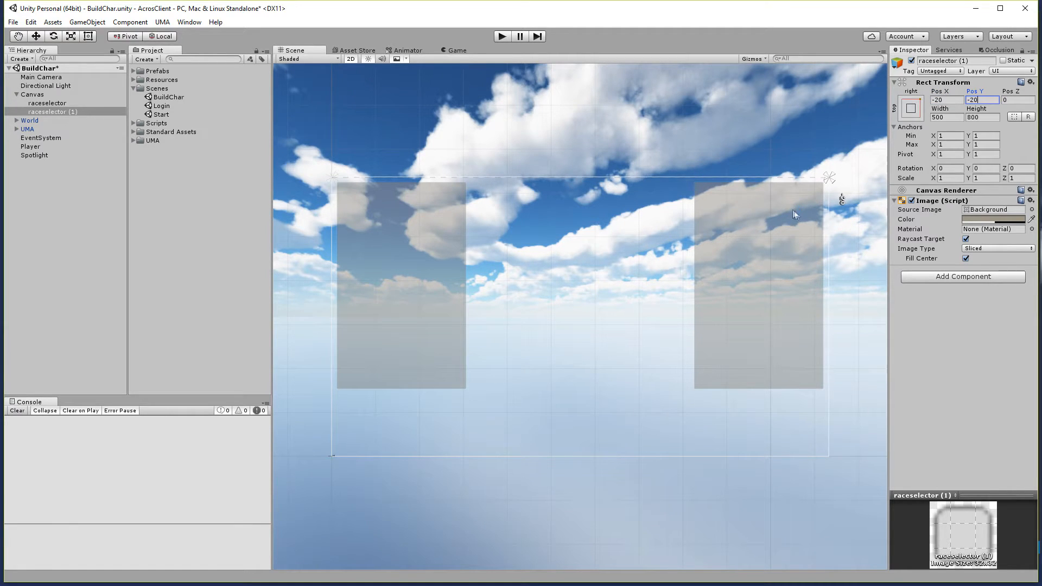
Run the scene to preview both panels beside the character, and stop it again.
{"action": "left_click", "coordinate": [501, 37]}
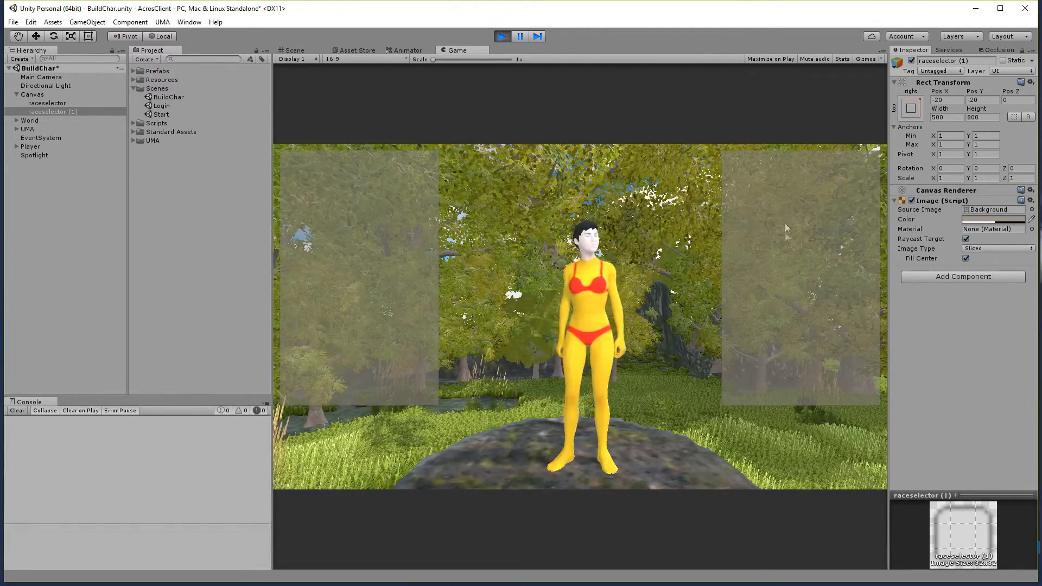
{"action": "left_click", "coordinate": [53, 112]}
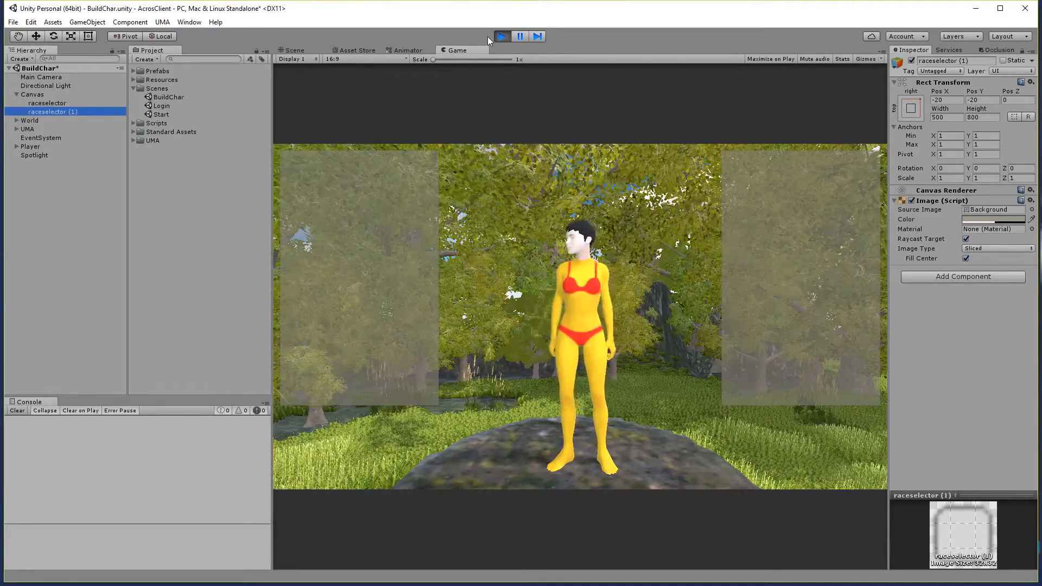
{"action": "left_click", "coordinate": [500, 36]}
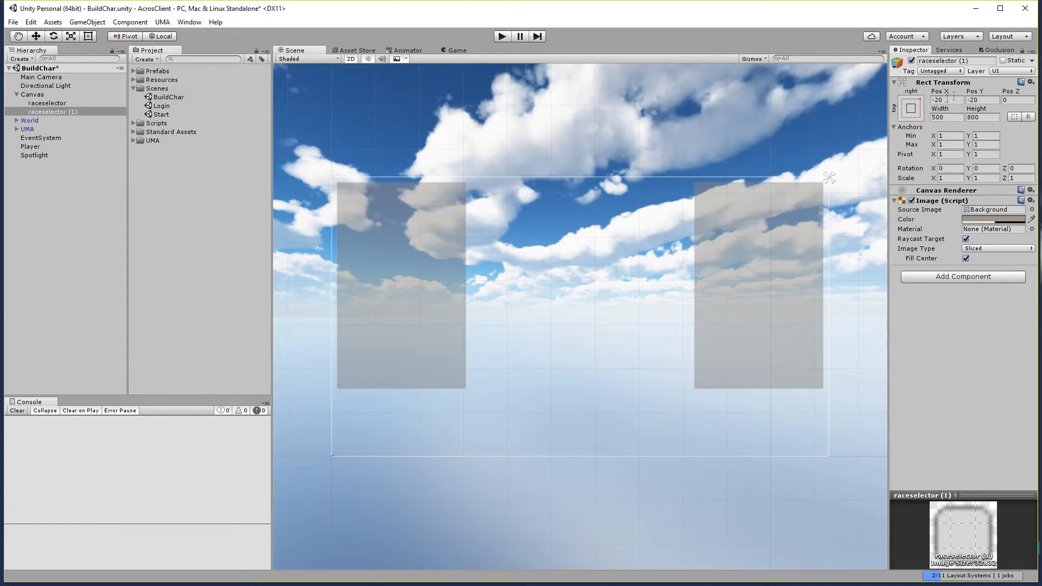
Rename the duplicated panel as bodyselector.
{"action": "left_click", "coordinate": [976, 61]}
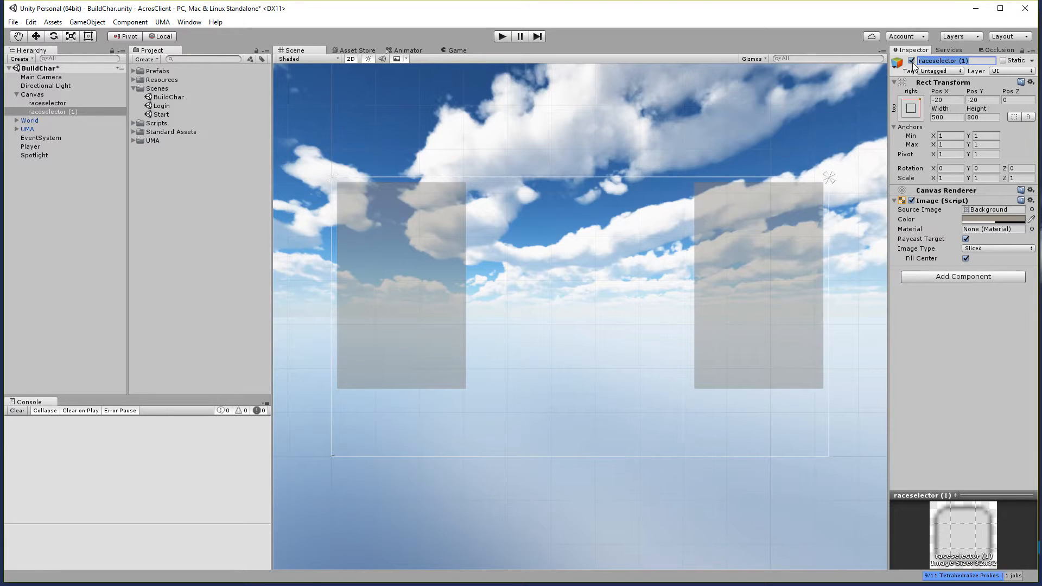
{"action": "type", "text": "bodyselector"}
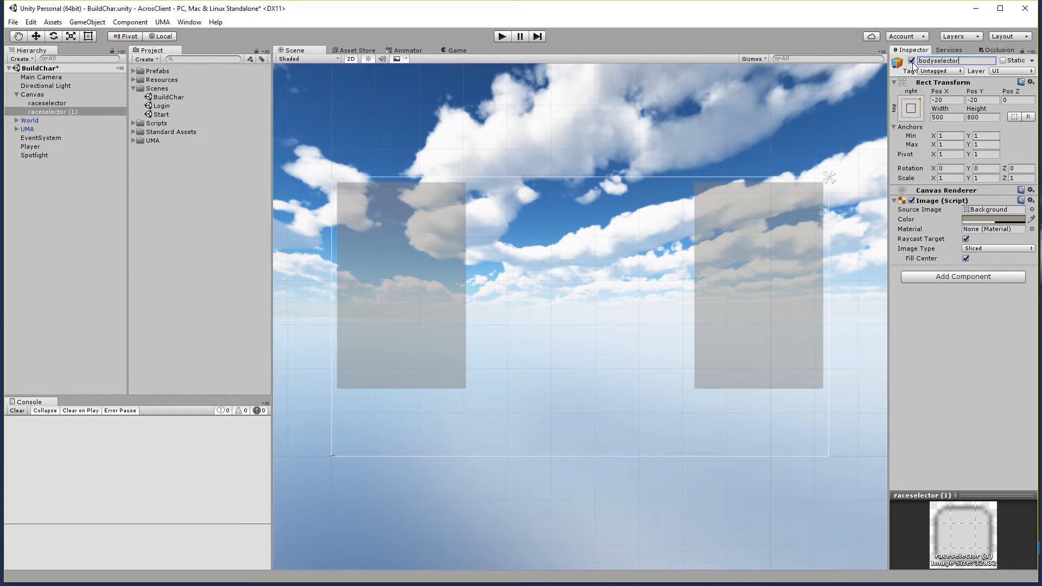
{"action": "key", "text": "Return"}
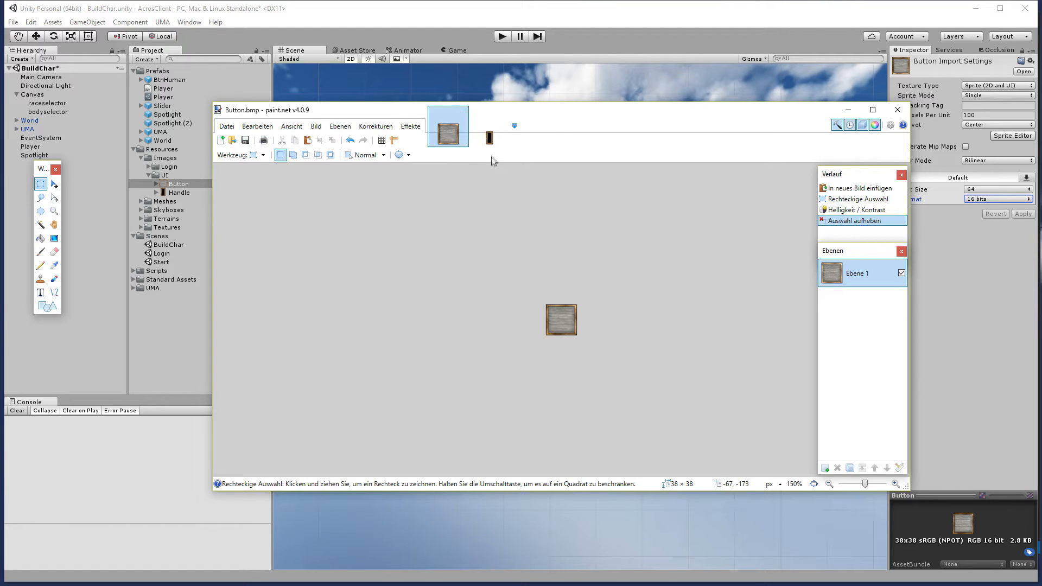
Examine the Handle.png and Button.bmp artwork in paint.net, and return to the Unity editor.
{"action": "left_click", "coordinate": [490, 140]}
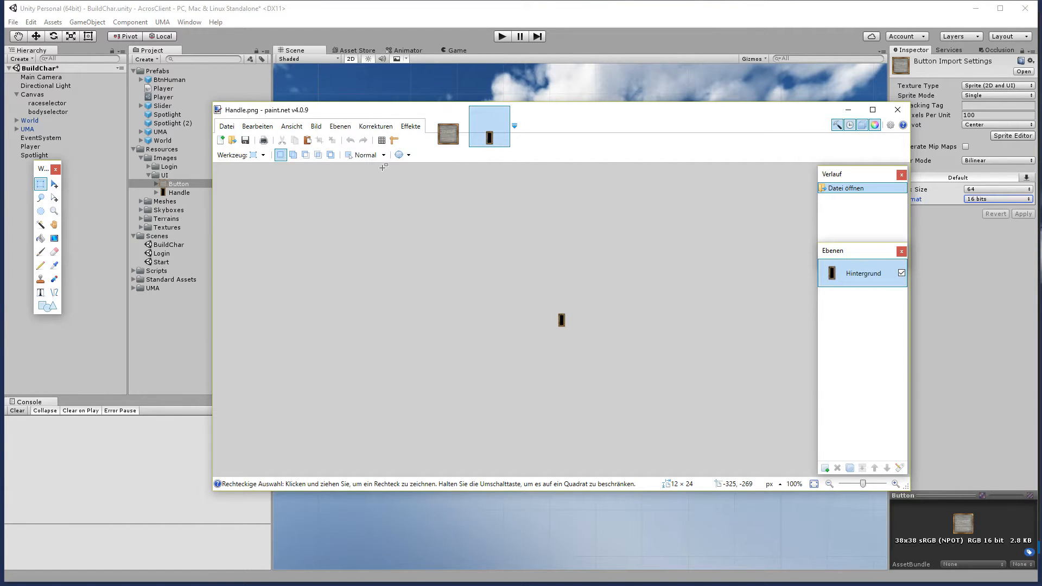
{"action": "scroll", "coordinate": [383, 168], "scroll_direction": "up", "scroll_amount": 6, "text": "ctrl"}
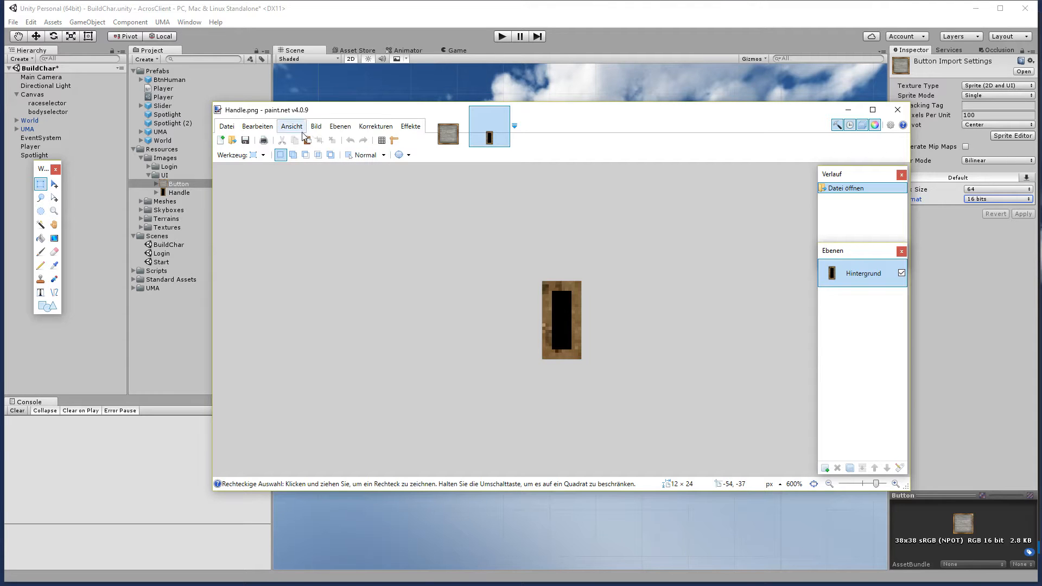
{"action": "left_click", "coordinate": [453, 134]}
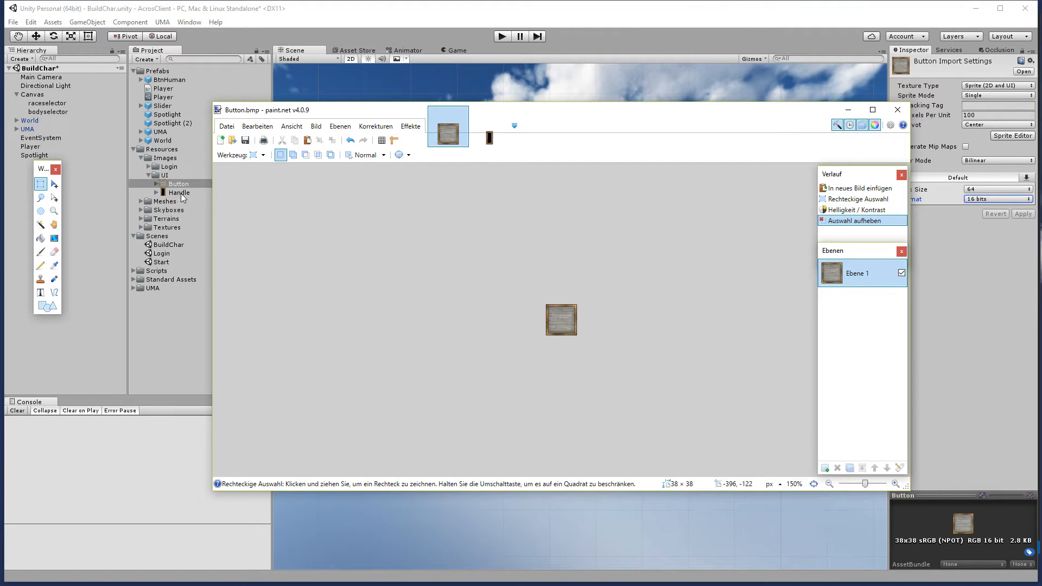
{"action": "left_click", "coordinate": [848, 109]}
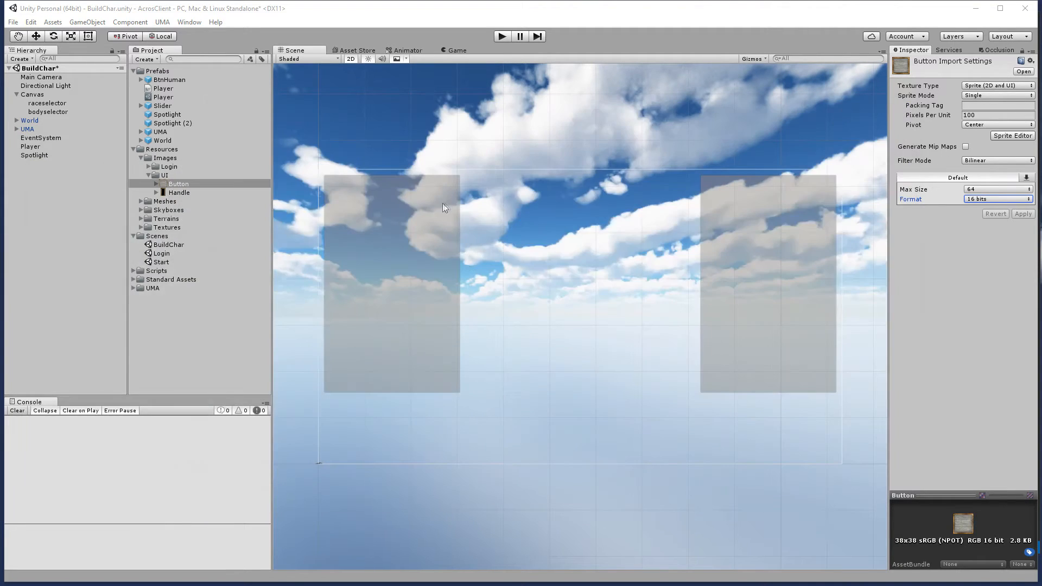
Set the Button image's texture type to Sprite (2D and UI) with a max size of 64.
{"action": "left_click", "coordinate": [176, 186]}
{"action": "left_click", "coordinate": [972, 85]}
{"action": "left_click", "coordinate": [961, 100]}
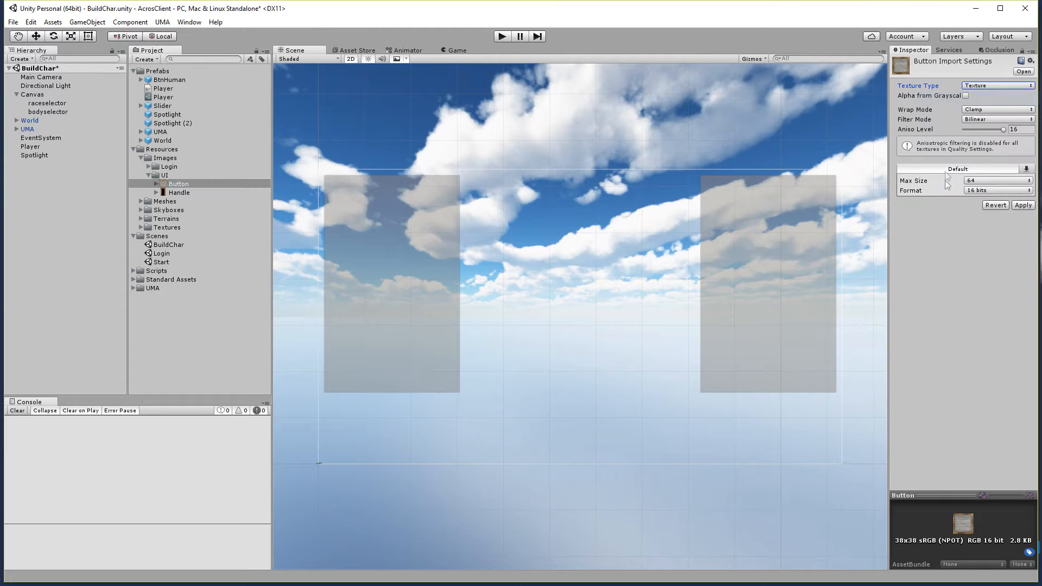
{"action": "left_click", "coordinate": [980, 86]}
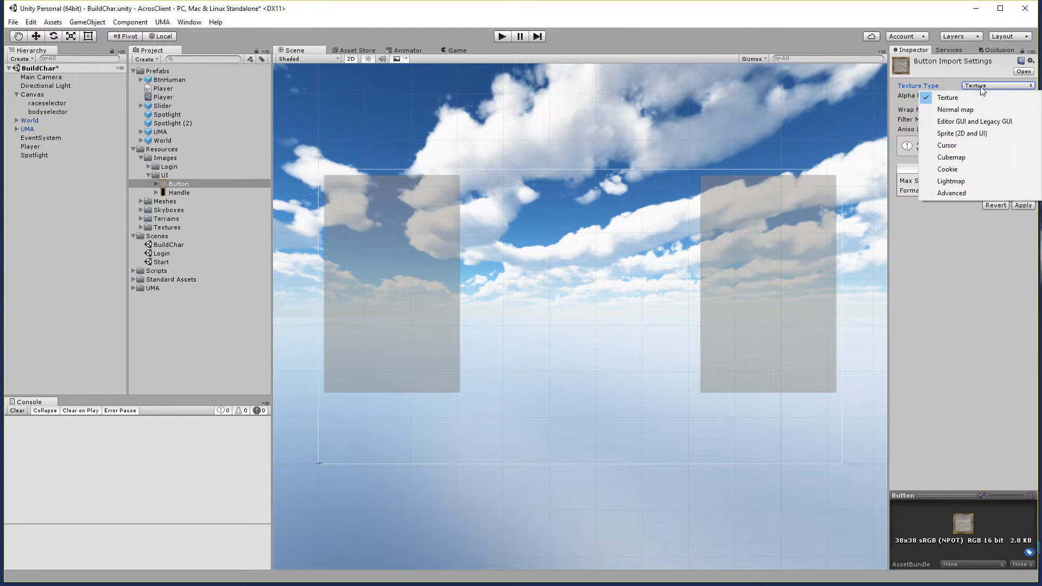
{"action": "left_click", "coordinate": [975, 135]}
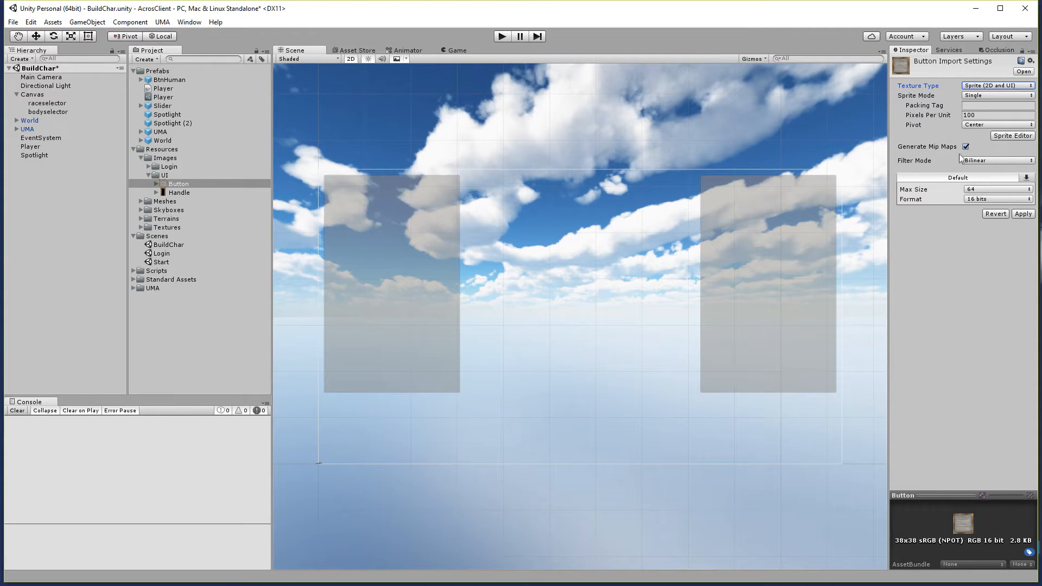
{"action": "left_click", "coordinate": [983, 194]}
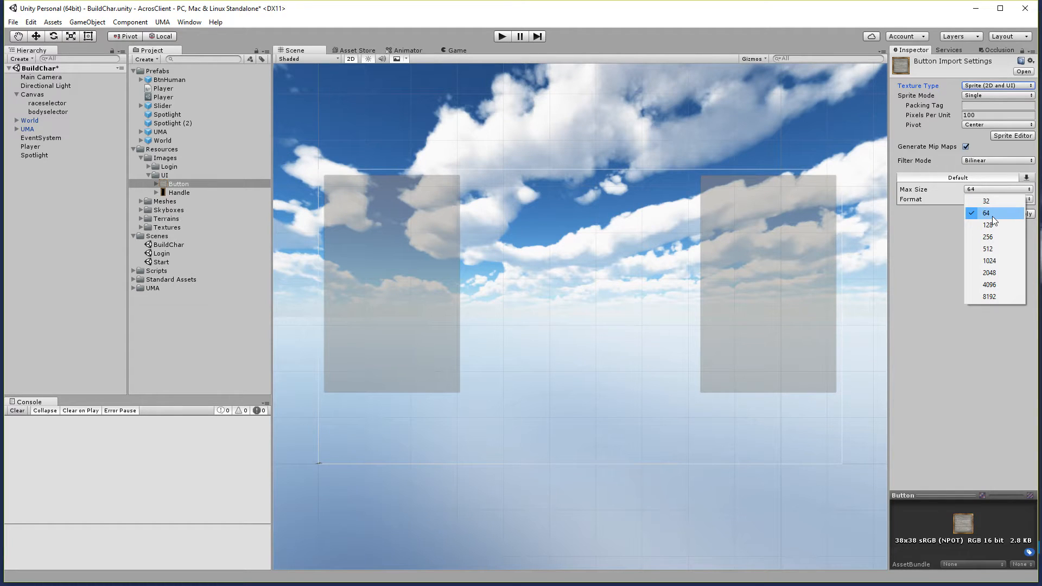
{"action": "left_click", "coordinate": [993, 217]}
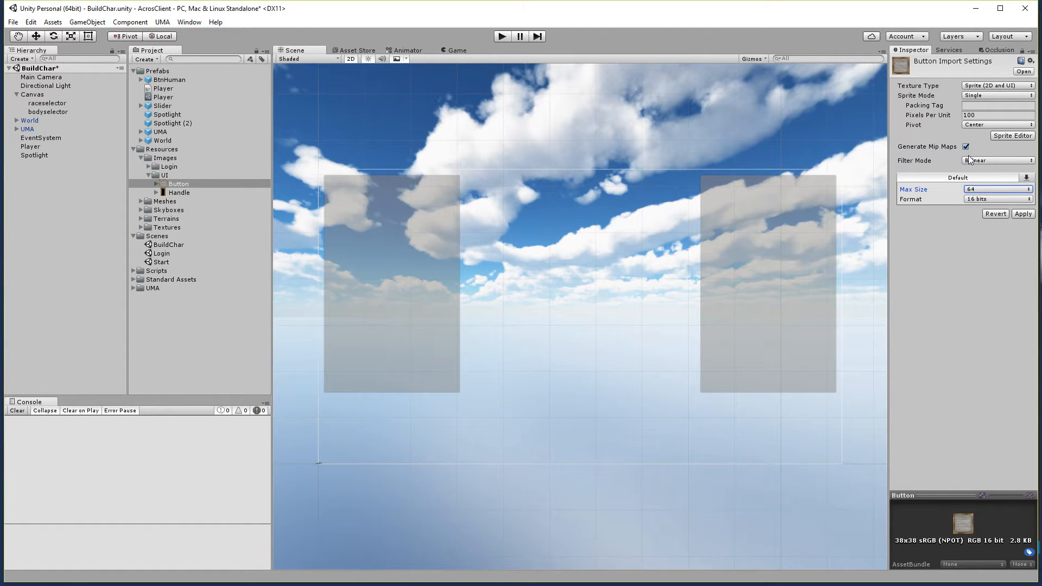
Apply the Button image's import settings and examine its border slices in the Sprite Editor.
{"action": "left_click", "coordinate": [1005, 136]}
{"action": "left_click", "coordinate": [552, 320]}
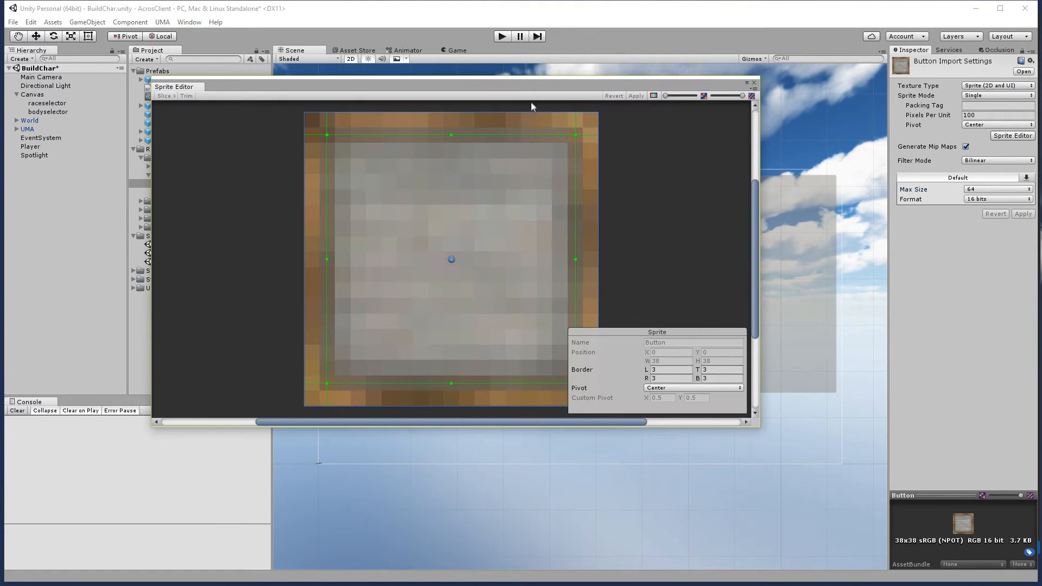
{"action": "left_click_drag", "start_coordinate": [522, 83], "coordinate": [552, 80]}
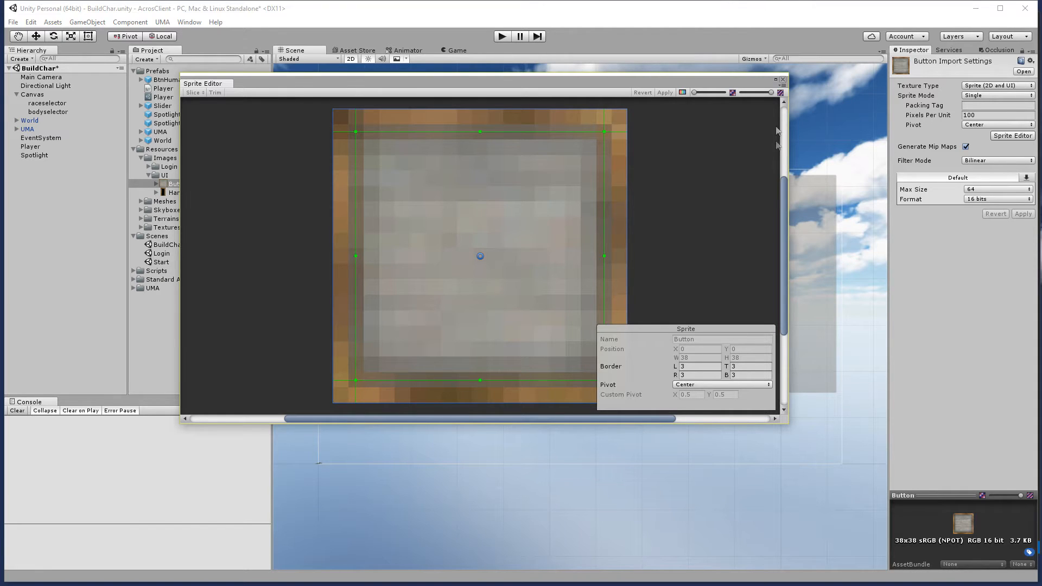
{"action": "left_click", "coordinate": [783, 79]}
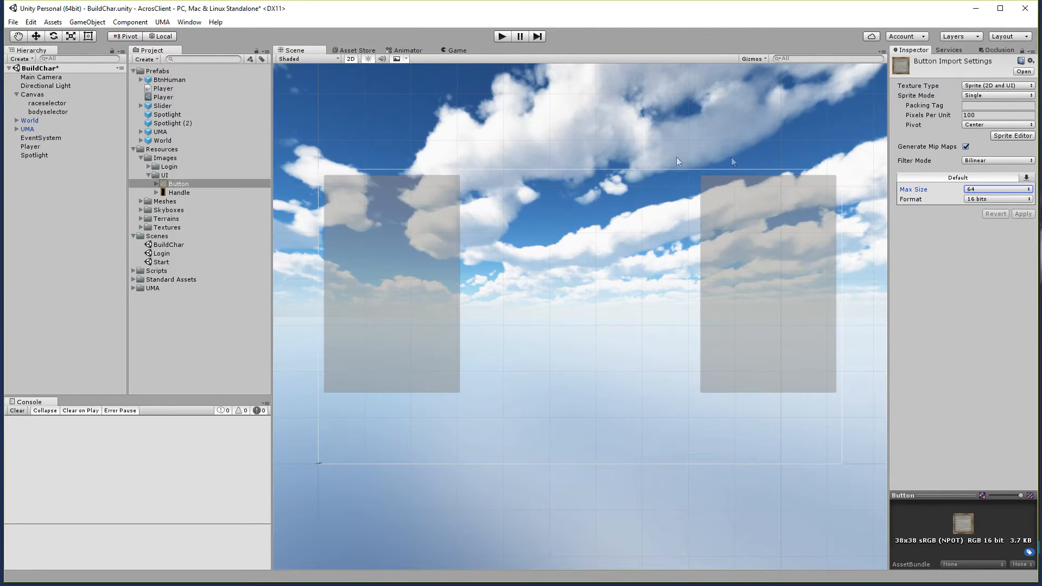
Add a UI button as a child of the raceselector panel.
{"action": "left_click", "coordinate": [42, 103]}
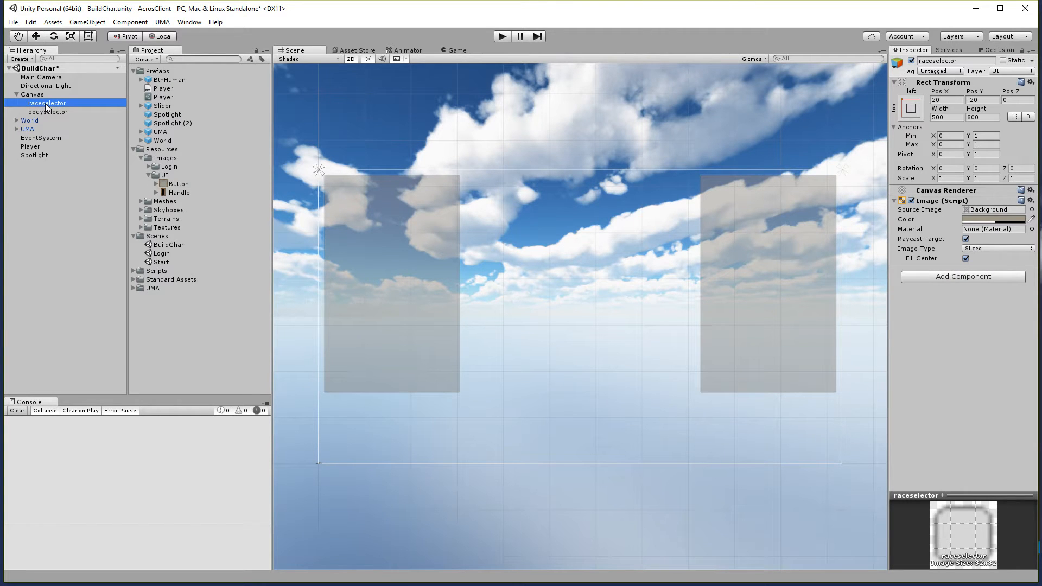
{"action": "left_click", "coordinate": [134, 71]}
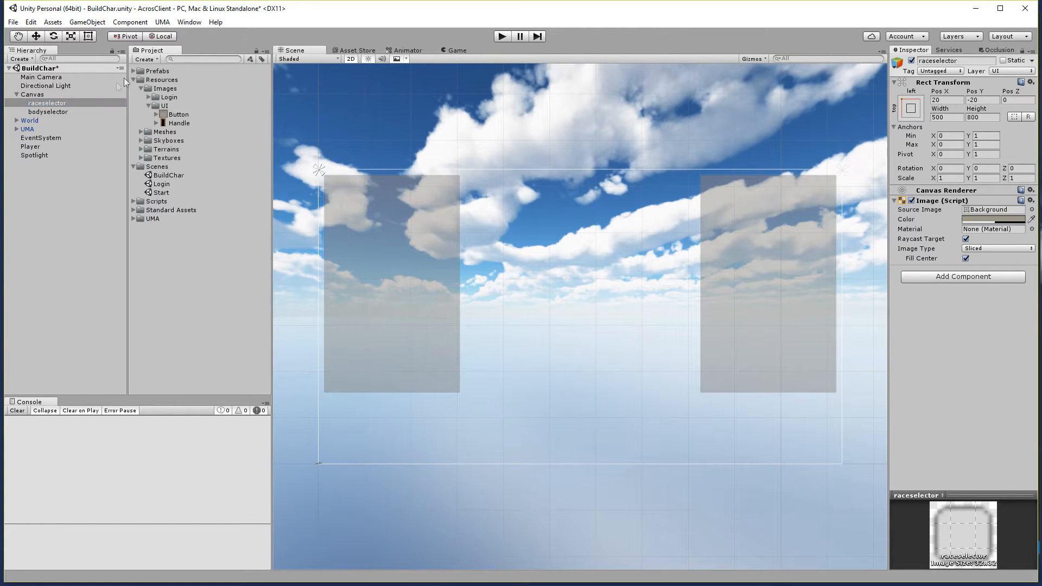
{"action": "right_click", "coordinate": [48, 103]}
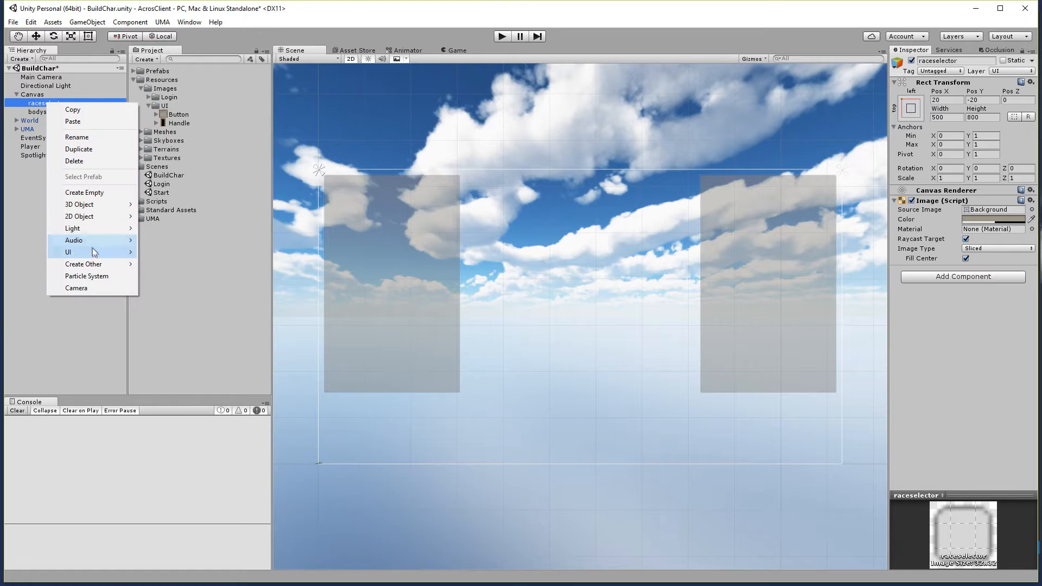
{"action": "mouse_move", "coordinate": [95, 252]}
{"action": "left_click", "coordinate": [174, 288]}
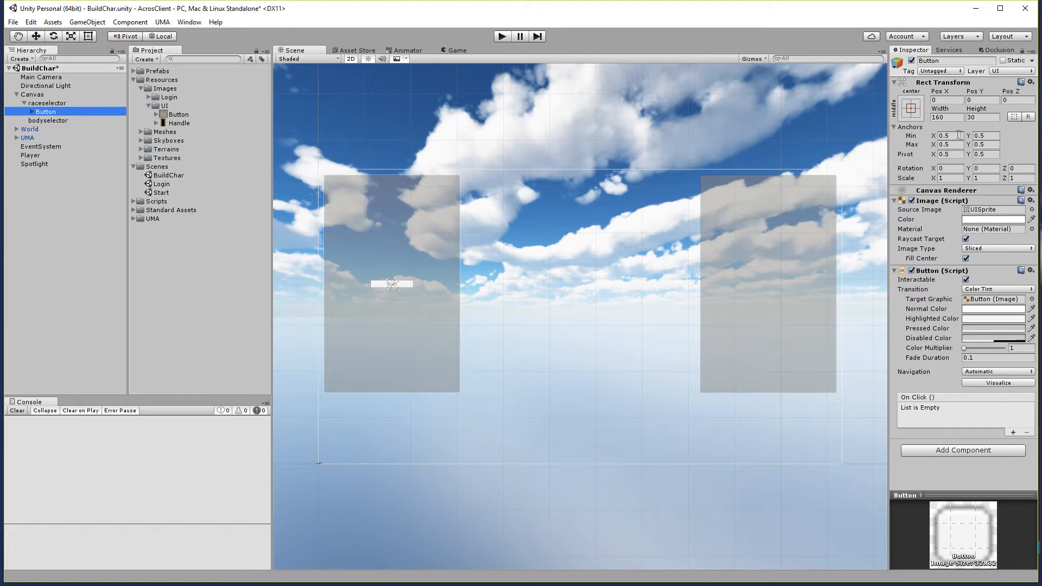
Anchor the button and its pivot to the panel's top-left corner and size it 100 wide by 50 high.
{"action": "left_click", "coordinate": [912, 108]}
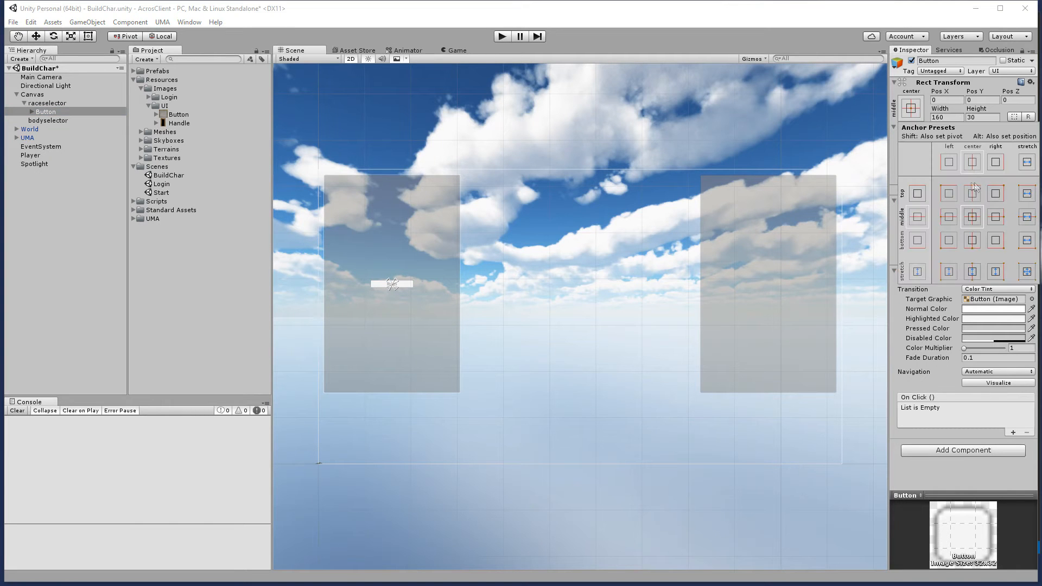
{"action": "left_click", "coordinate": [944, 193], "text": "alt+shift"}
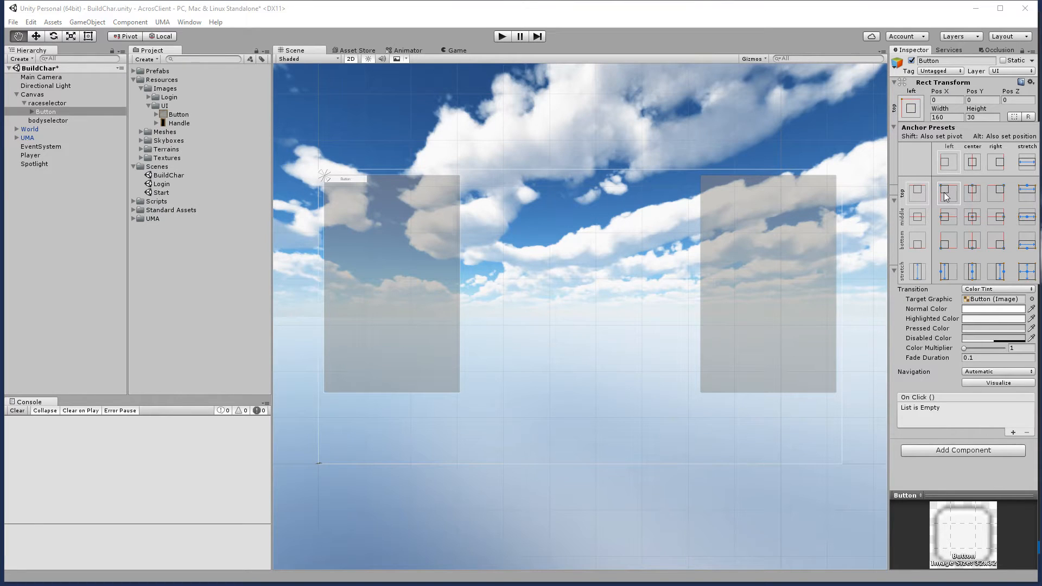
{"action": "left_click", "coordinate": [947, 118]}
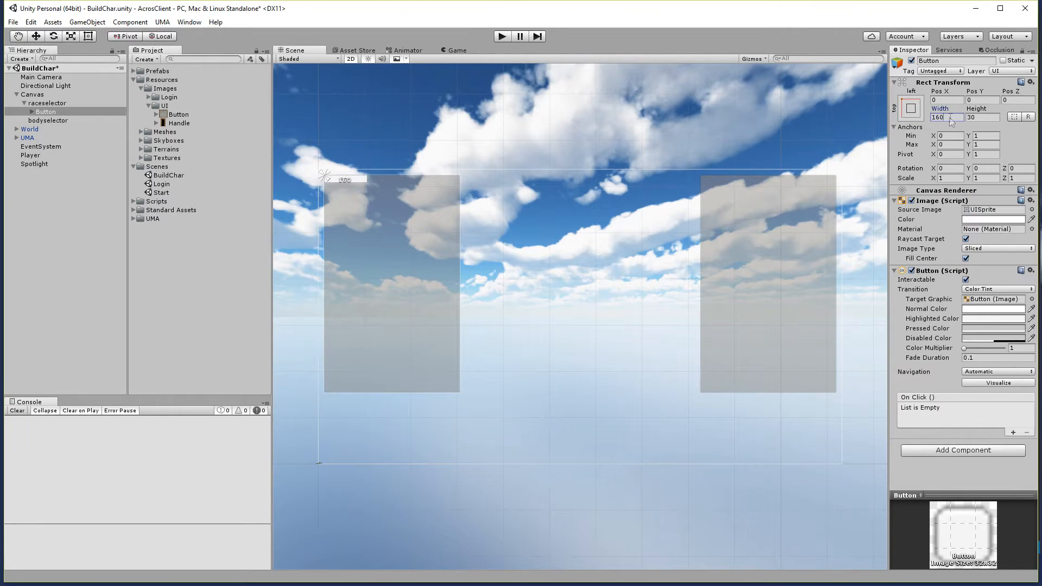
{"action": "type", "text": "100"}
{"action": "key", "text": "Tab"}
{"action": "type", "text": "50"}
{"action": "key", "text": "Tab"}
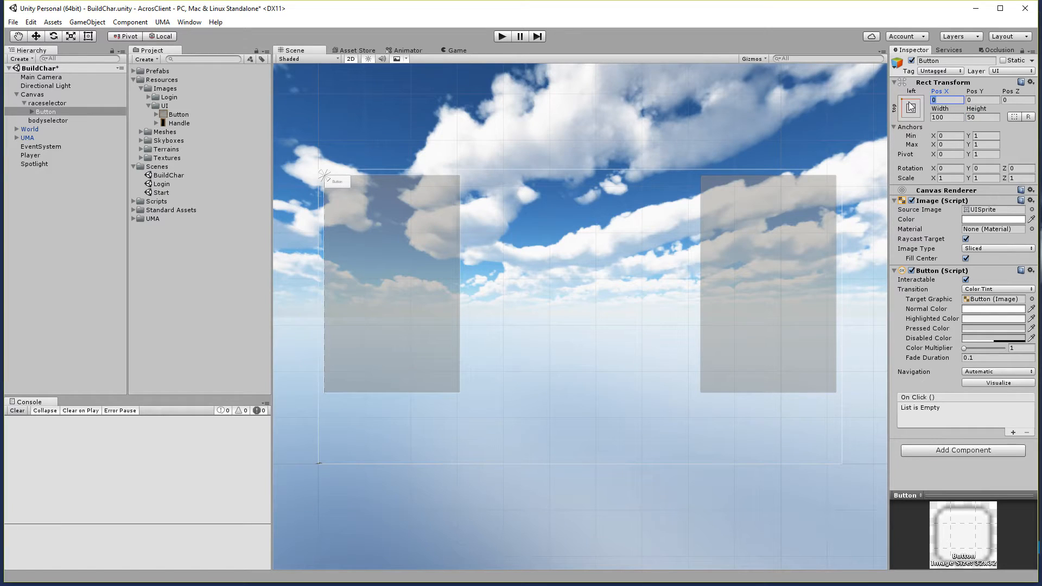
Position the button at Pos X 20 and Pos Y -20 within the raceselector panel.
{"action": "type", "text": "20"}
{"action": "key", "text": "Tab"}
{"action": "type", "text": "-20"}
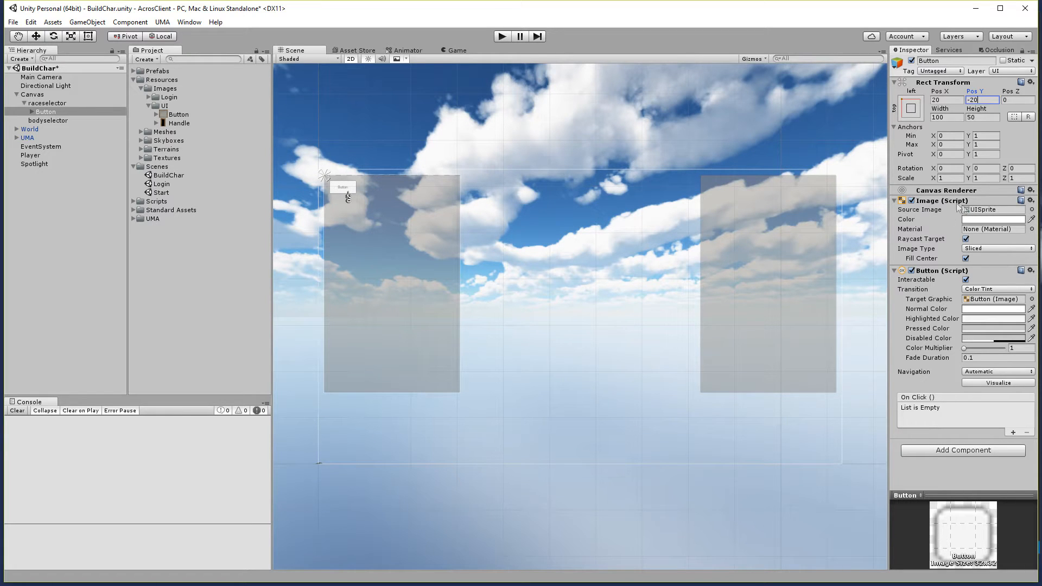
Assign the Button sprite as the new button's source image.
{"action": "left_click", "coordinate": [1031, 210]}
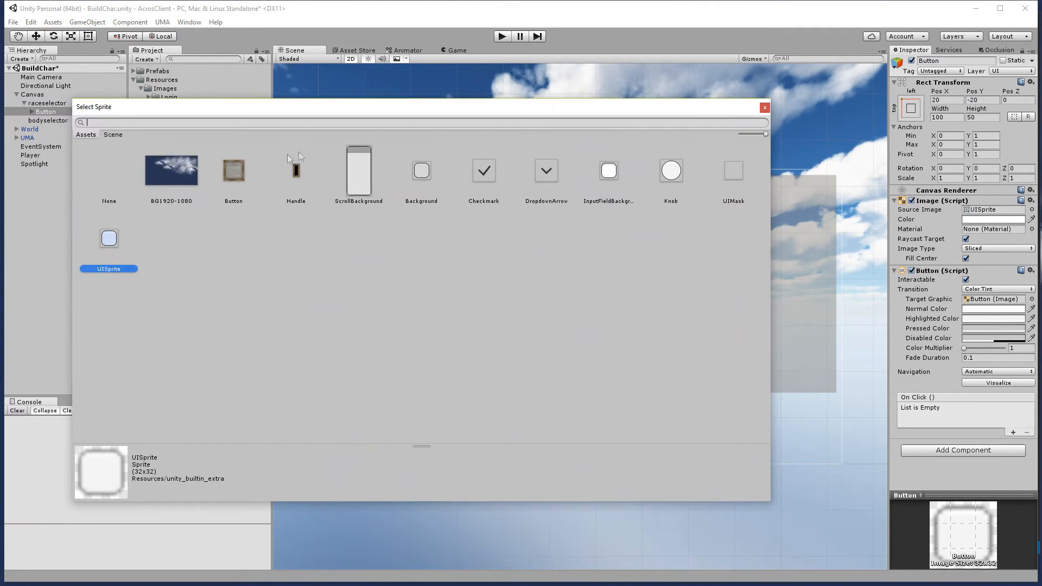
{"action": "left_click", "coordinate": [239, 169]}
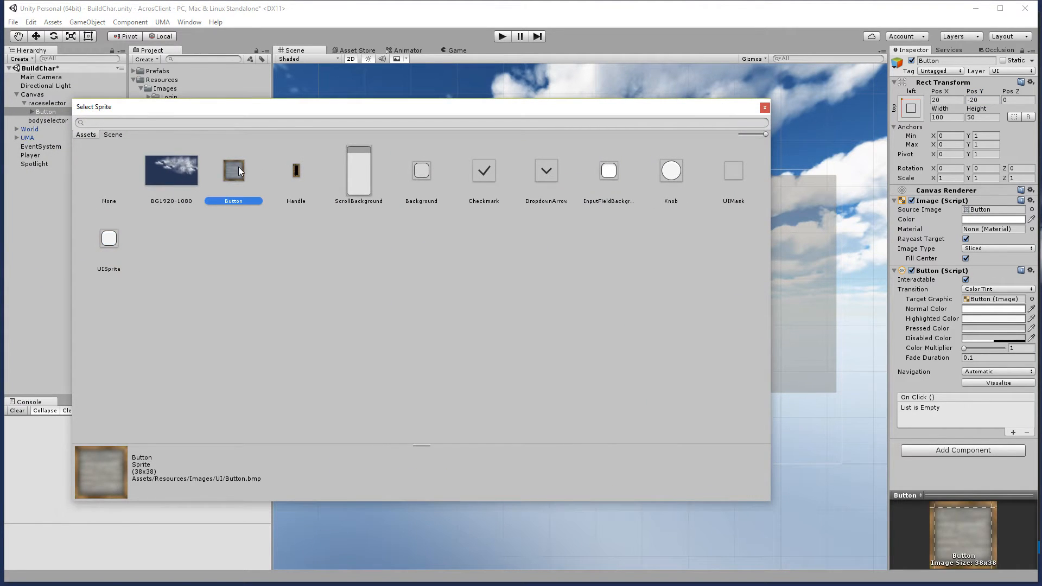
Confirm the Button sprite as the source image and rename the raceselector panel's button BtnHuman.
{"action": "double_click", "coordinate": [238, 168]}
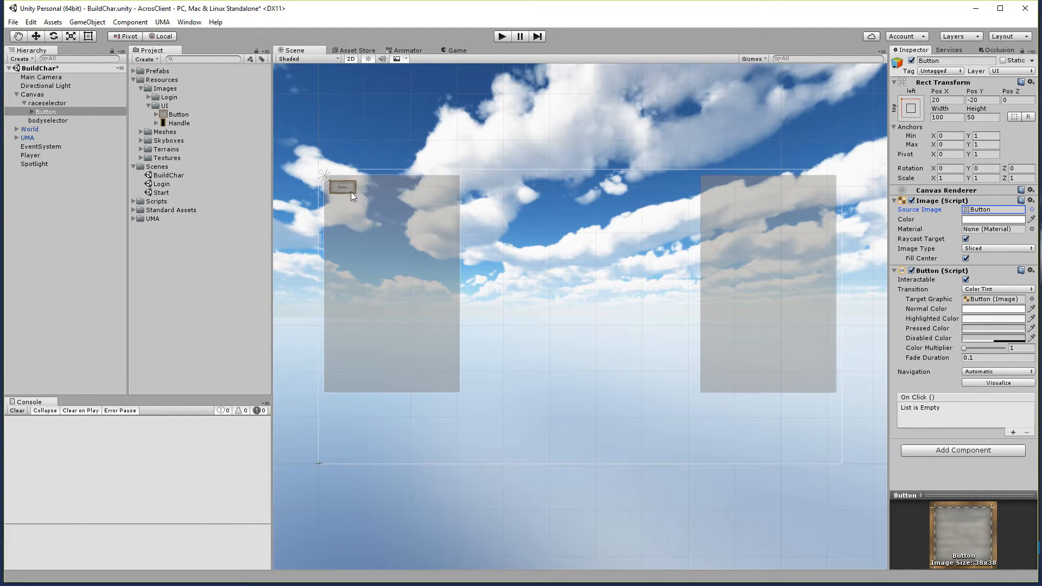
{"action": "scroll", "coordinate": [366, 190], "scroll_direction": "up", "scroll_amount": 2}
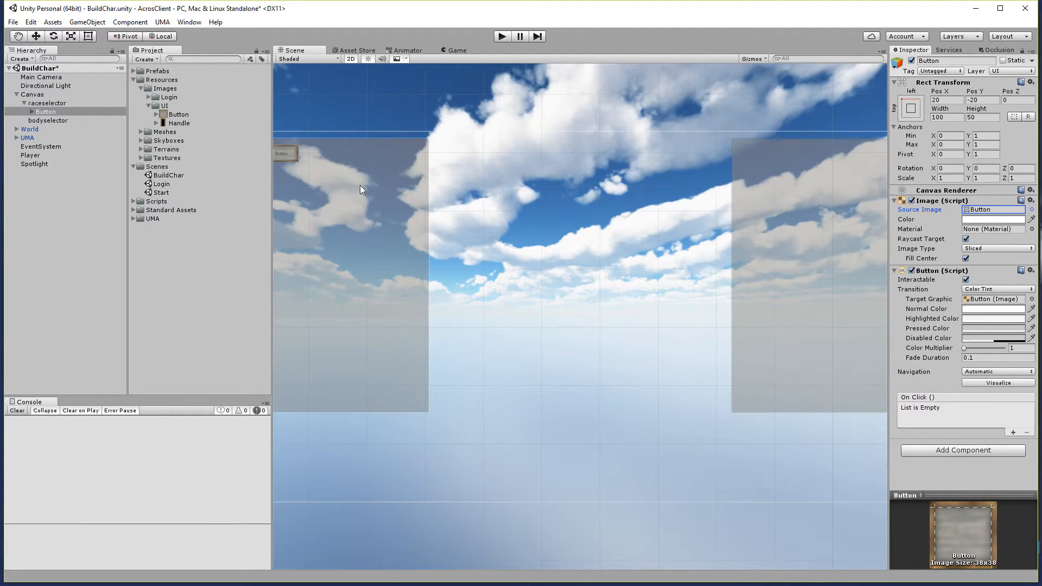
{"action": "left_click", "coordinate": [453, 182]}
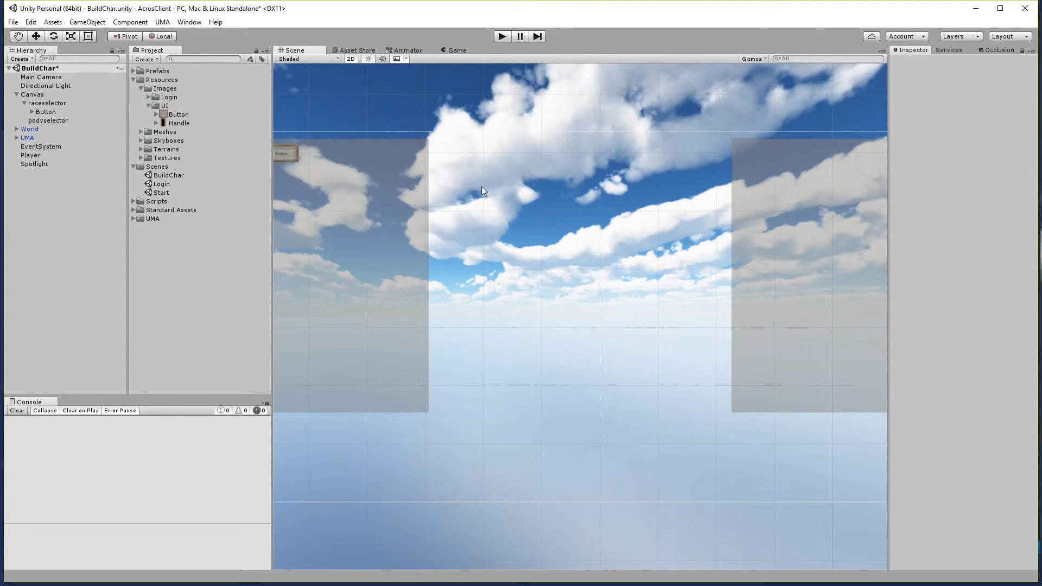
{"action": "middle_click_drag", "start_coordinate": [481, 187], "coordinate": [642, 198]}
{"action": "scroll", "coordinate": [483, 174], "scroll_direction": "up", "scroll_amount": 2}
{"action": "scroll", "coordinate": [554, 186], "scroll_direction": "up", "scroll_amount": 2}
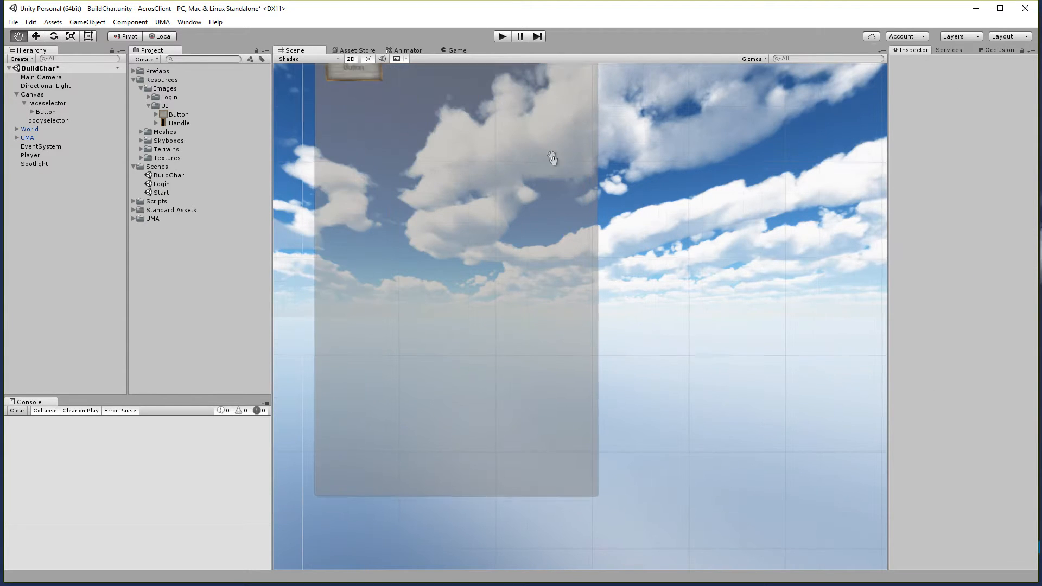
{"action": "middle_click_drag", "start_coordinate": [552, 158], "coordinate": [674, 321]}
{"action": "scroll", "coordinate": [540, 232], "scroll_direction": "up", "scroll_amount": 5}
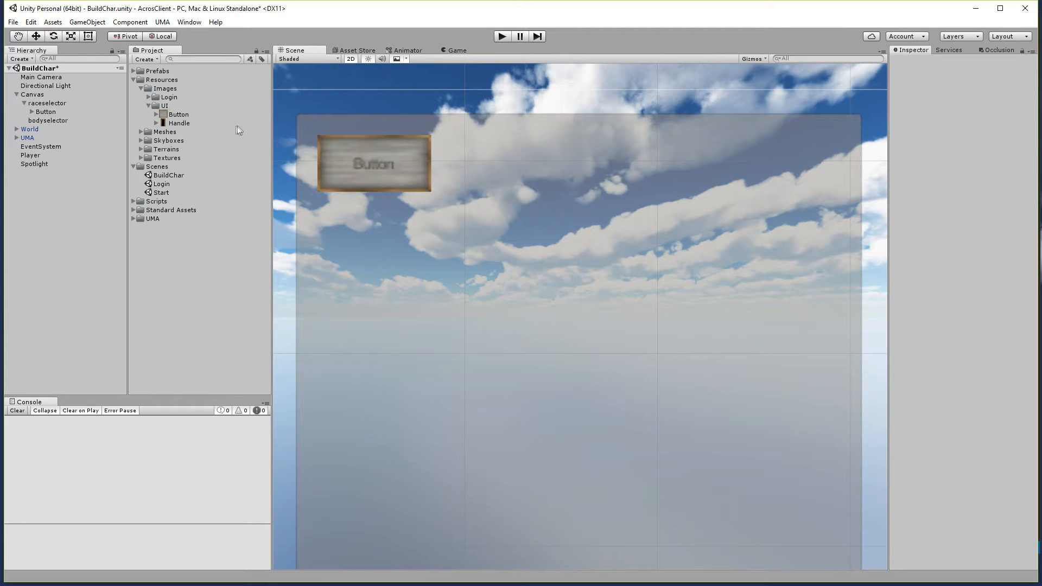
{"action": "left_click", "coordinate": [54, 111]}
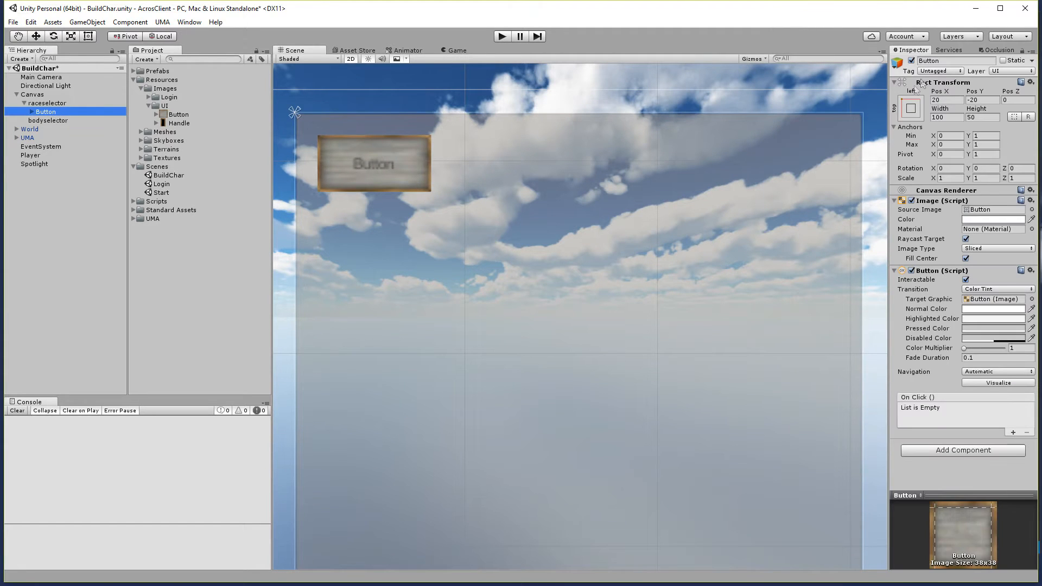
{"action": "left_click", "coordinate": [941, 61]}
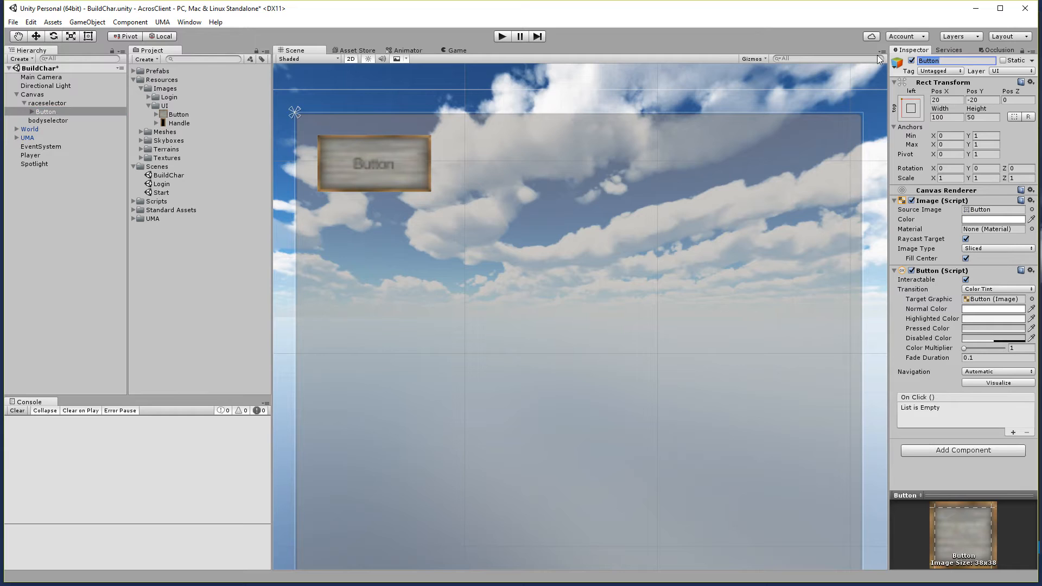
{"action": "type", "text": "BtnHuma"}
Set BtnHuman's pressed color to the saved Pressed Color preset.
{"action": "left_click", "coordinate": [976, 327]}
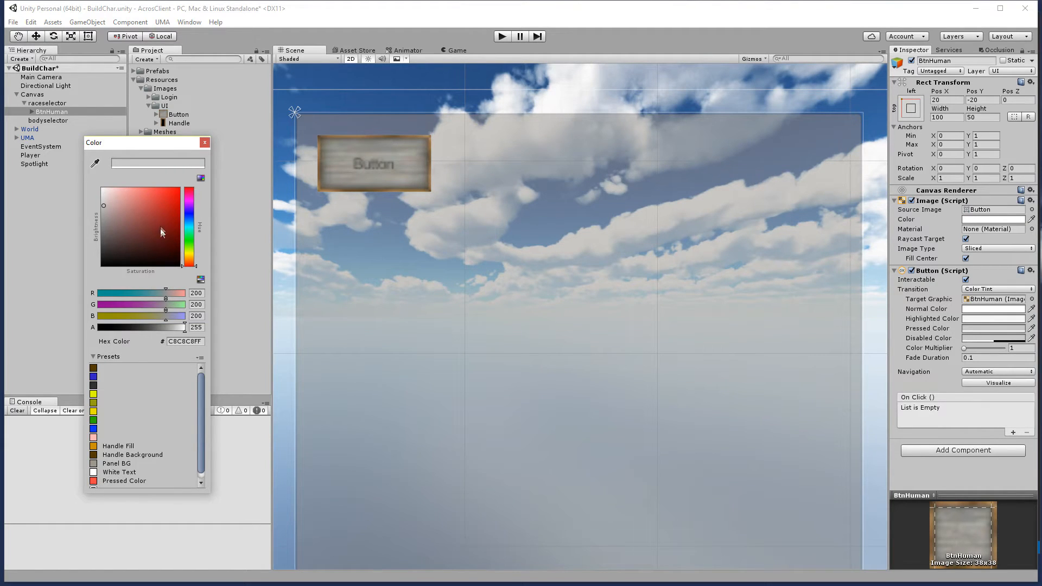
{"action": "scroll", "coordinate": [200, 388], "scroll_direction": "down", "scroll_amount": 1}
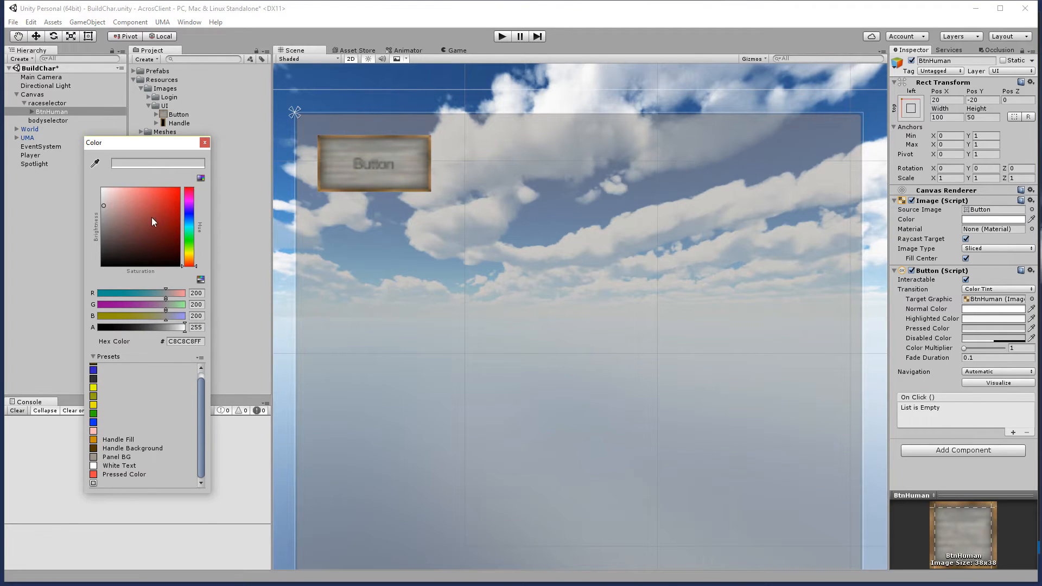
{"action": "left_click", "coordinate": [106, 475]}
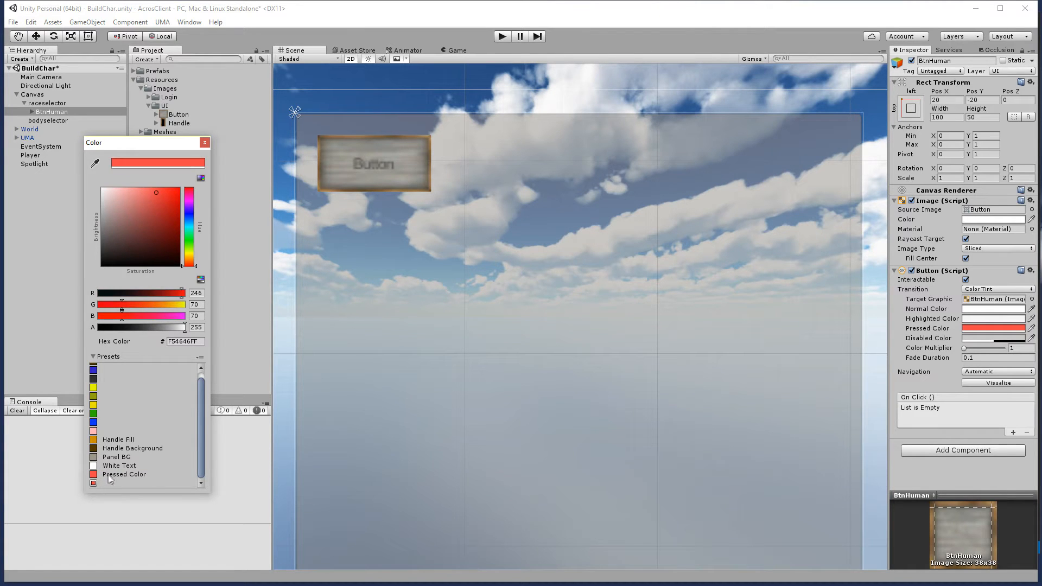
{"action": "left_click", "coordinate": [204, 142]}
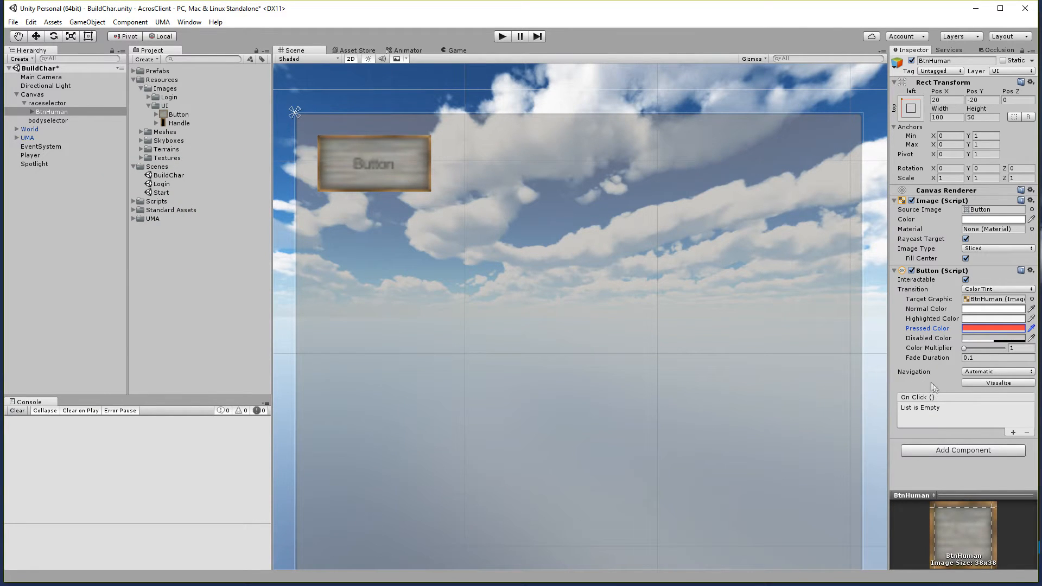
Change BtnHuman's label text to "Human" and color it with the White Text preset.
{"action": "left_click", "coordinate": [32, 111]}
{"action": "left_click", "coordinate": [52, 122]}
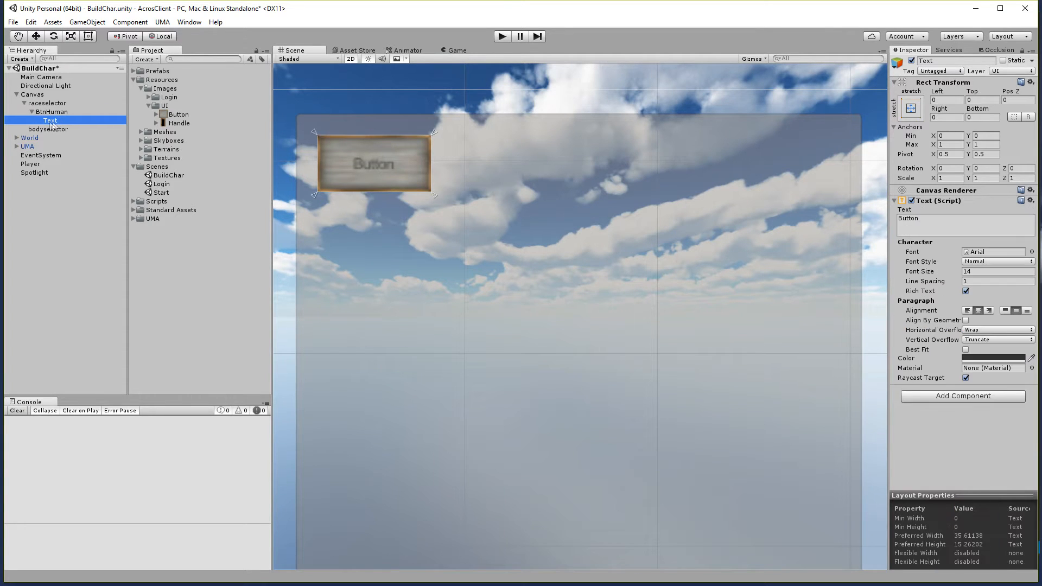
{"action": "left_click", "coordinate": [905, 222]}
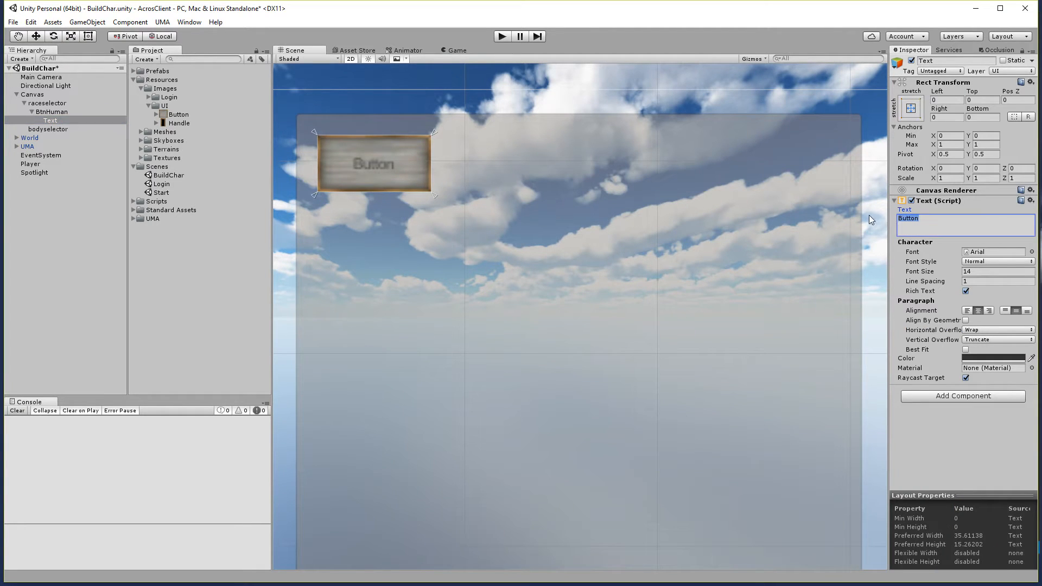
{"action": "type", "text": "Human"}
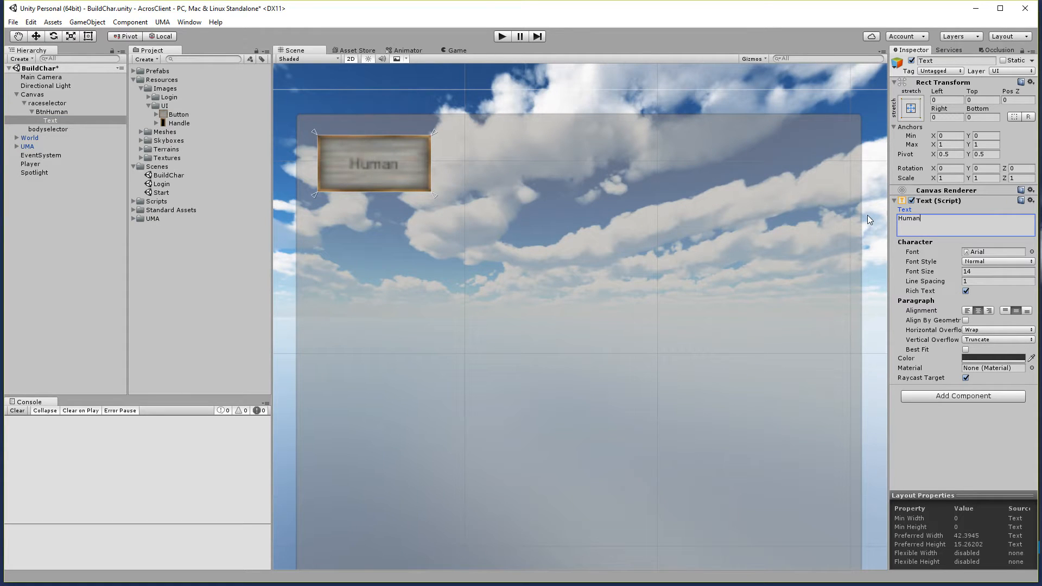
{"action": "left_click", "coordinate": [996, 359]}
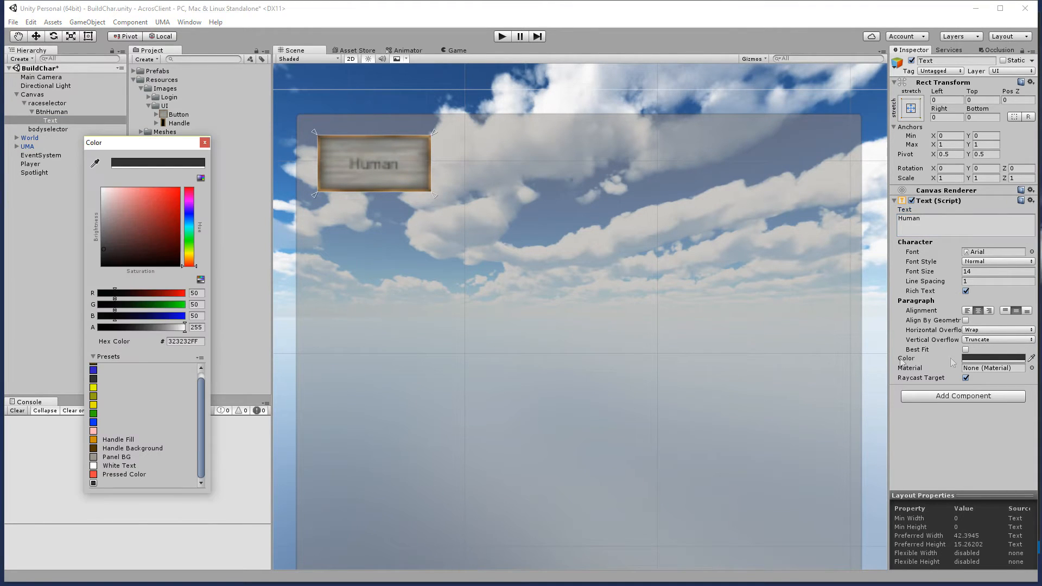
{"action": "left_click", "coordinate": [119, 467]}
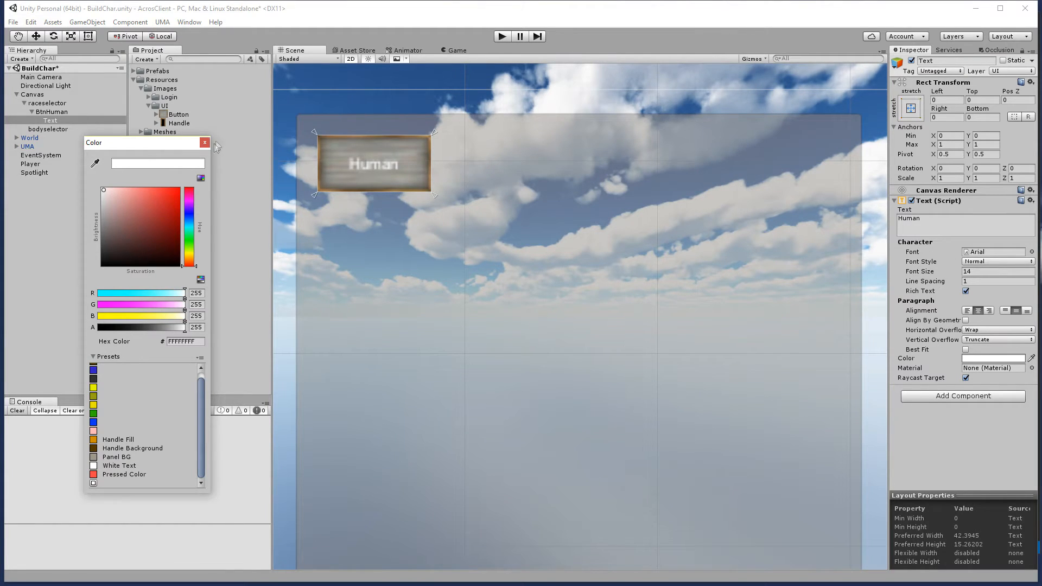
{"action": "left_click", "coordinate": [206, 142]}
Set the font size of BtnHuman's label to 24.
{"action": "left_click", "coordinate": [971, 271]}
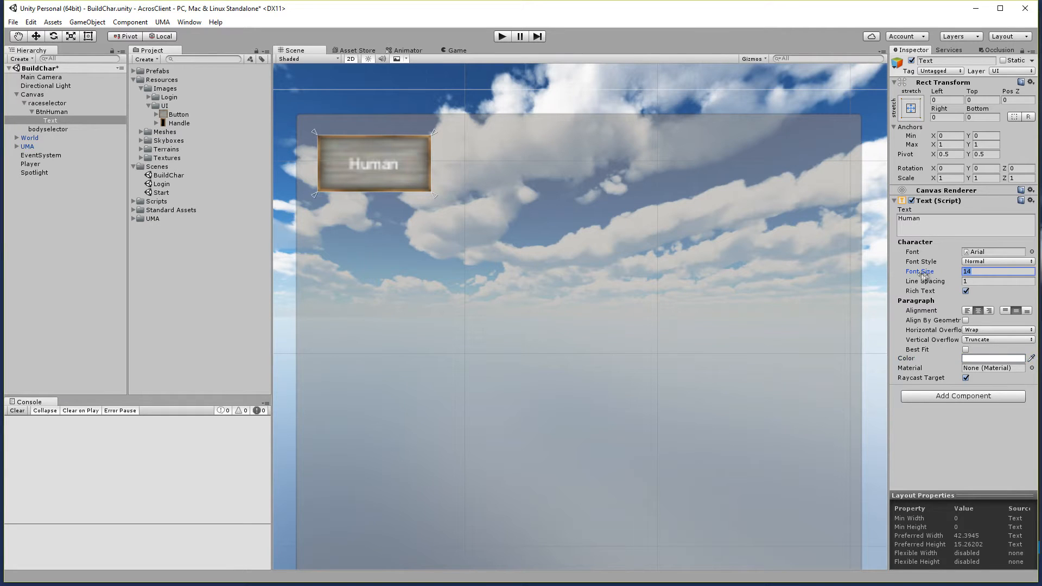
{"action": "type", "text": "22"}
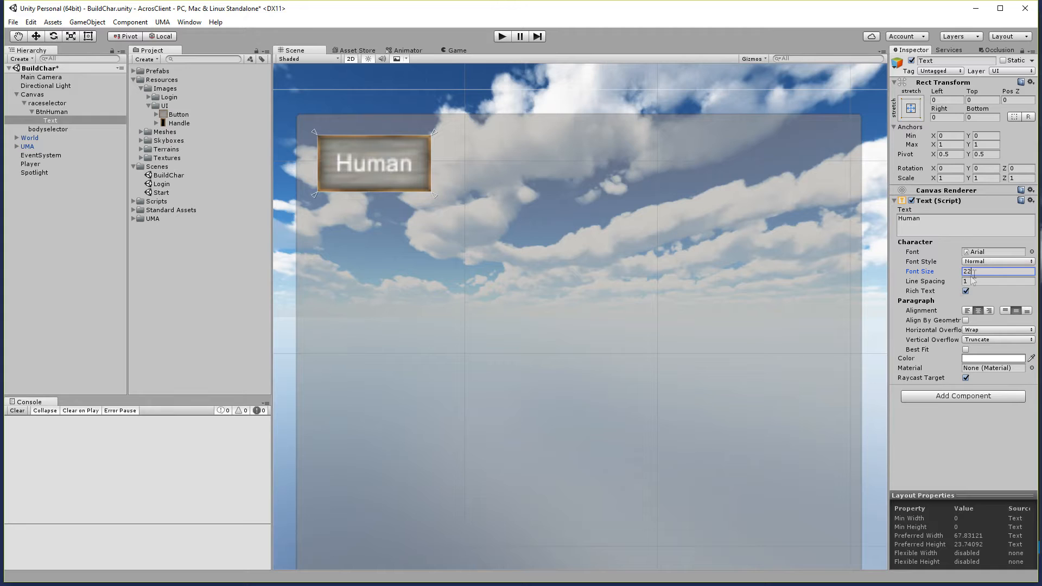
{"action": "key", "text": "BackSpace"}
{"action": "type", "text": "4"}
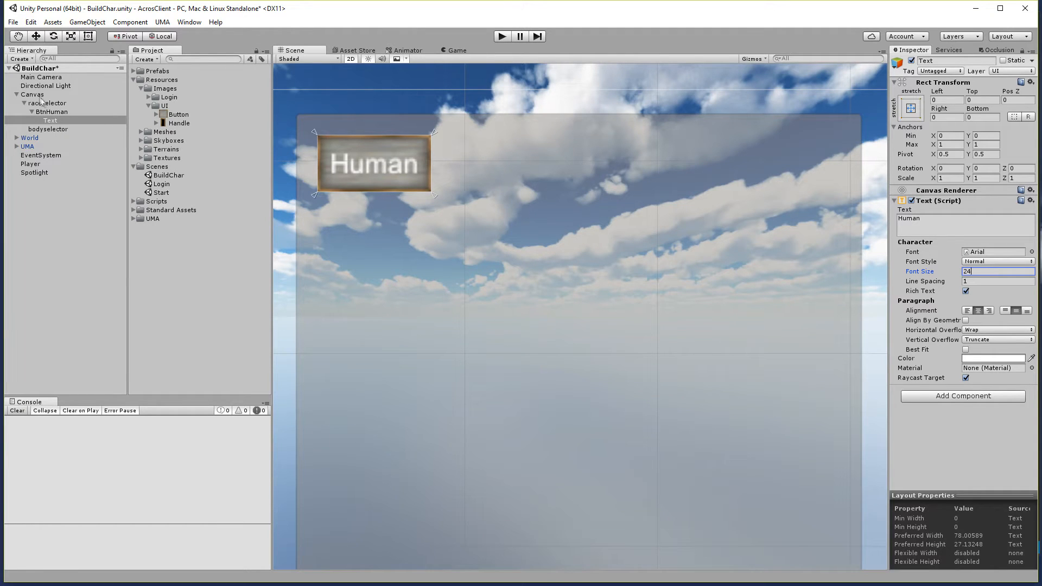
Run the scene, test the Human button's pressed appearance repeatedly, and stop play mode.
{"action": "left_click", "coordinate": [500, 36]}
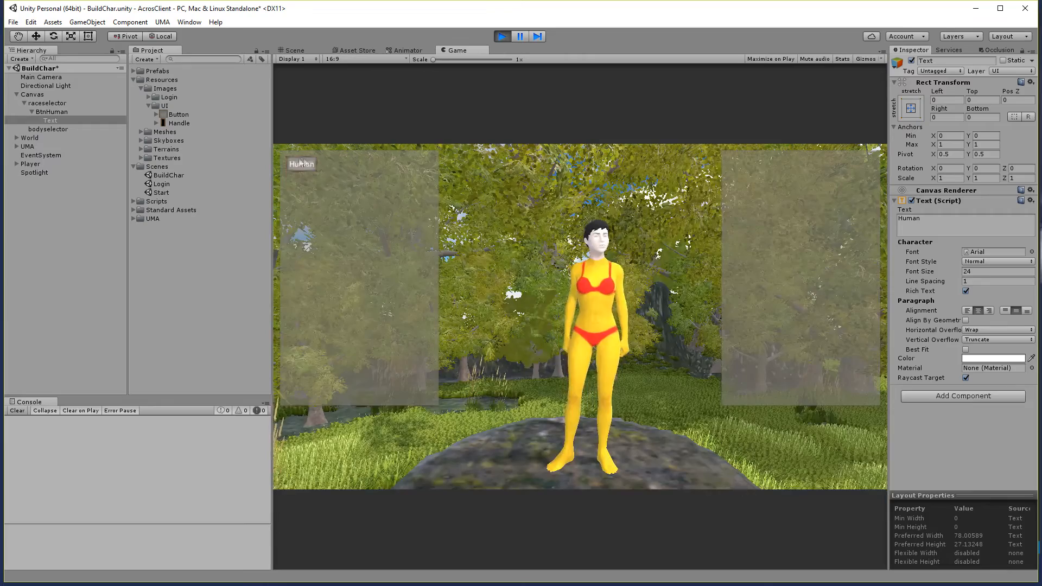
{"action": "left_click", "coordinate": [302, 164]}
{"action": "left_click", "coordinate": [302, 166]}
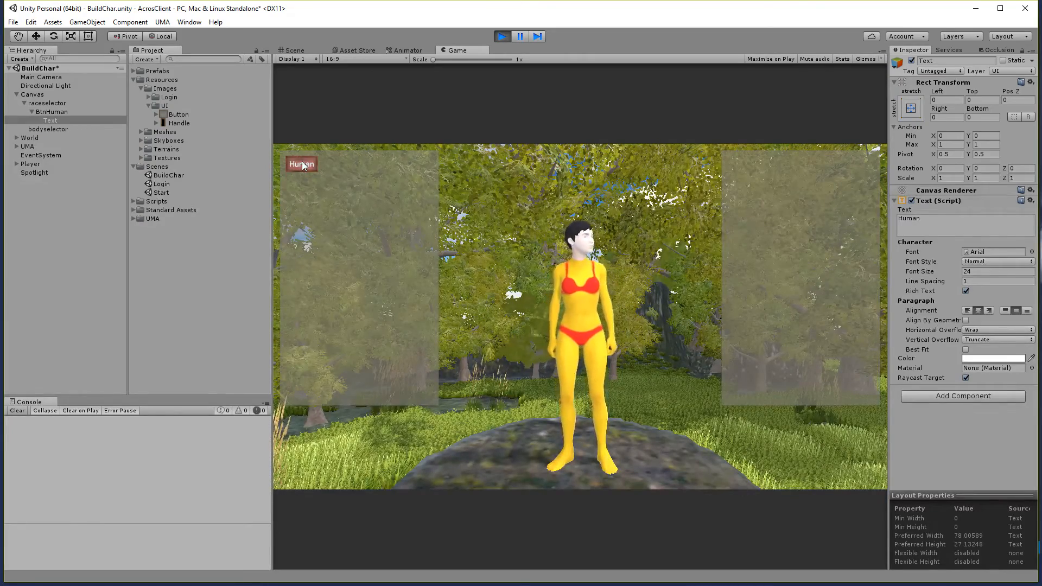
{"action": "left_click", "coordinate": [303, 166]}
{"action": "left_click", "coordinate": [303, 166]}
{"action": "left_click", "coordinate": [302, 165]}
{"action": "left_click", "coordinate": [303, 165]}
{"action": "left_click", "coordinate": [303, 165]}
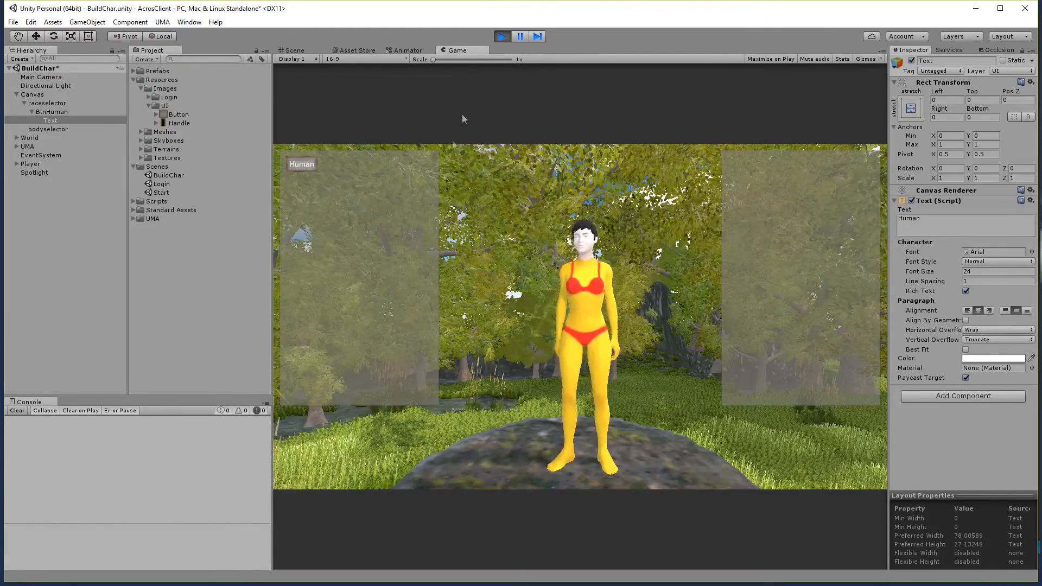
{"action": "left_click", "coordinate": [501, 35]}
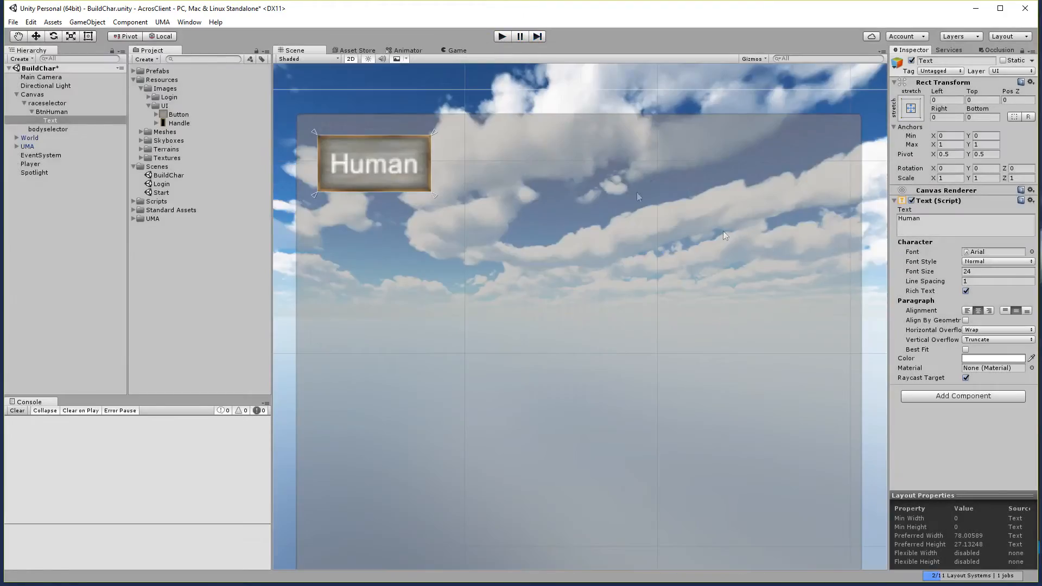
Assign the Button sprite as the raceselector panel's source image.
{"action": "left_click", "coordinate": [49, 103]}
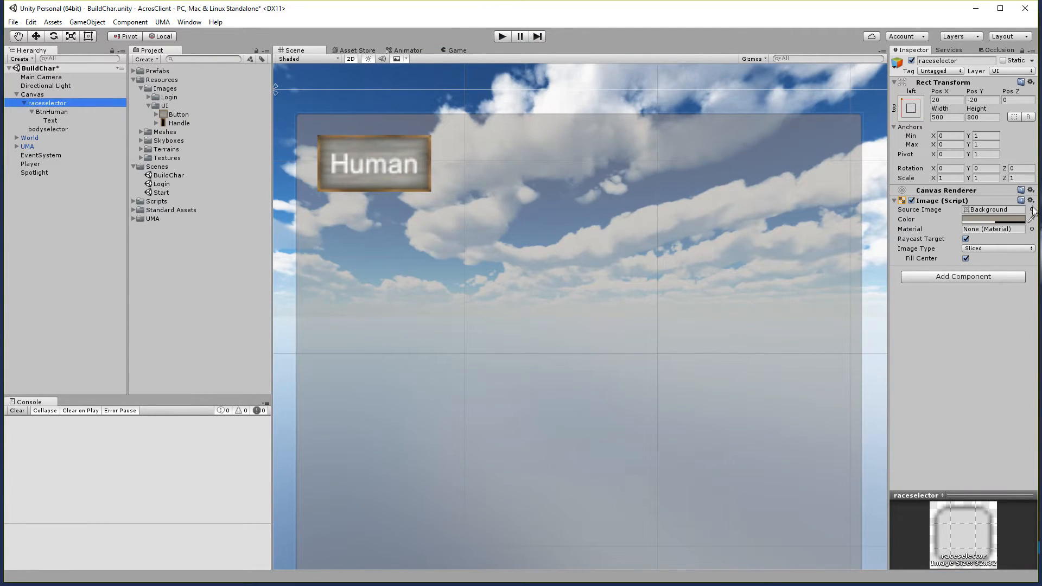
{"action": "left_click", "coordinate": [1032, 210]}
{"action": "left_click", "coordinate": [241, 175]}
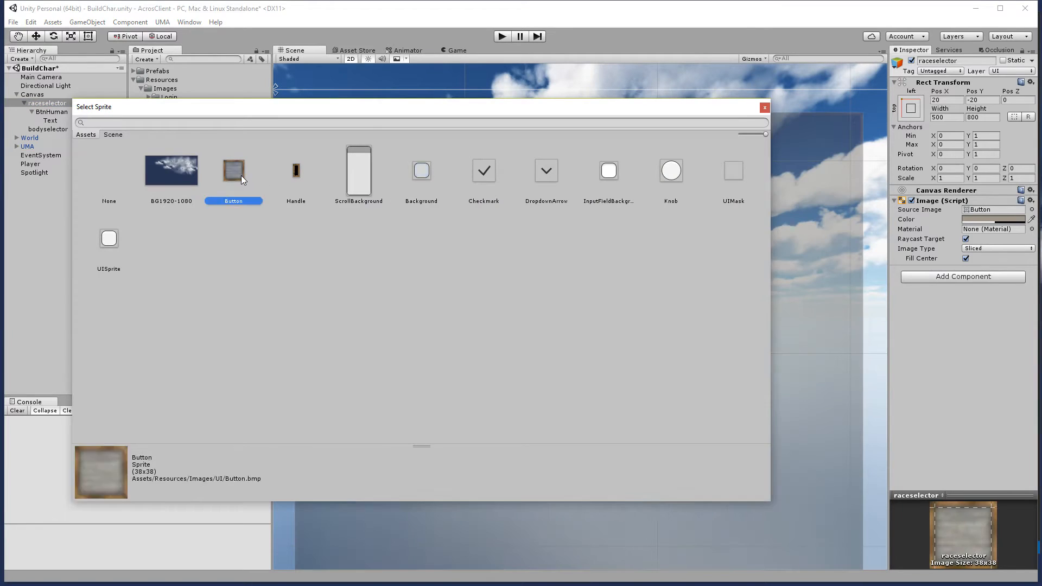
{"action": "double_click", "coordinate": [241, 175]}
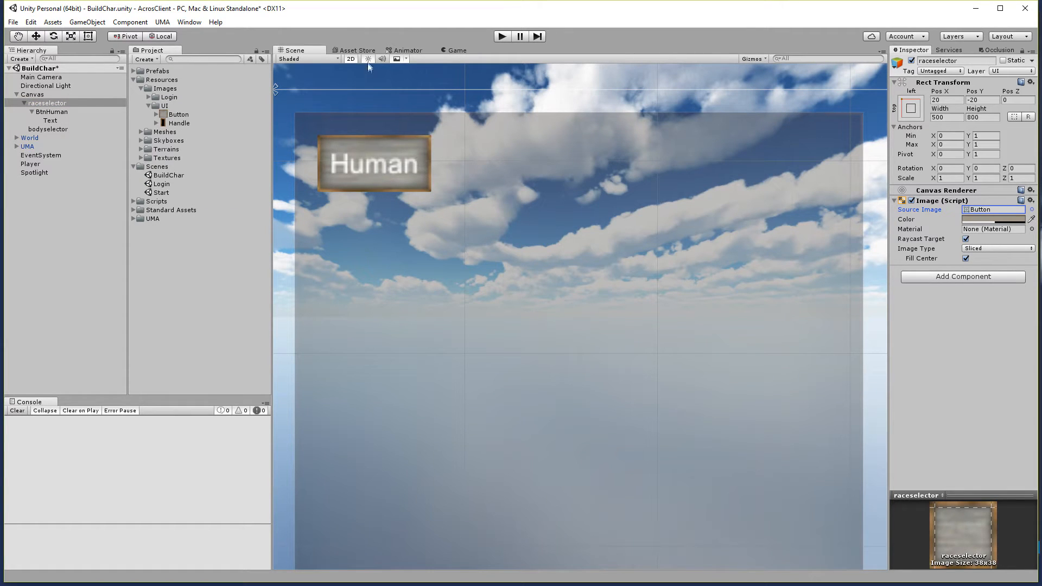
Run the scene and examine the raceselector panel's background and border up close in the Scene view.
{"action": "left_click", "coordinate": [502, 37]}
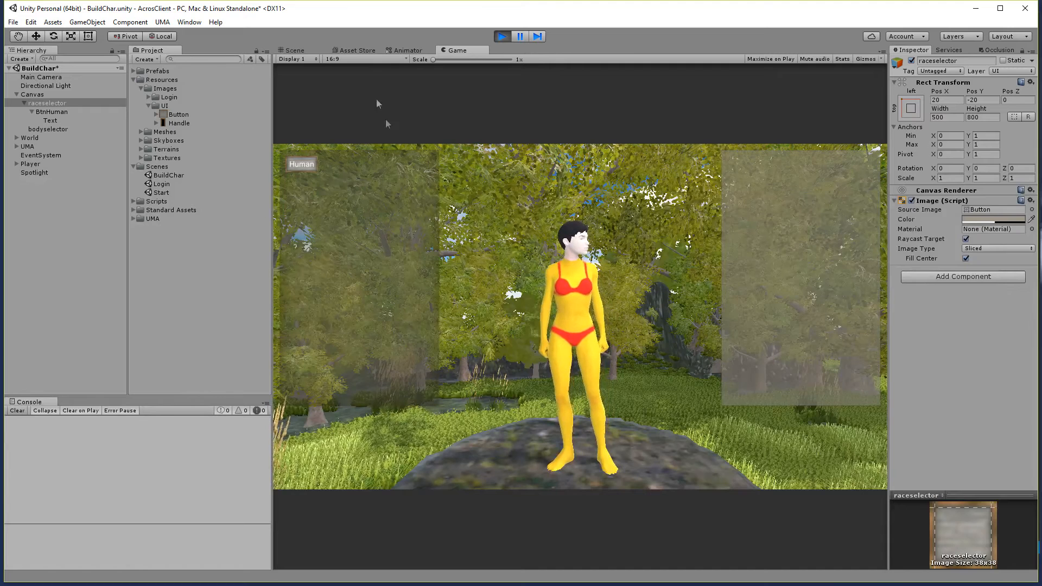
{"action": "left_click", "coordinate": [293, 50]}
{"action": "middle_click_drag", "start_coordinate": [578, 108], "coordinate": [564, 204]}
{"action": "scroll", "coordinate": [561, 163], "scroll_direction": "up", "scroll_amount": 3}
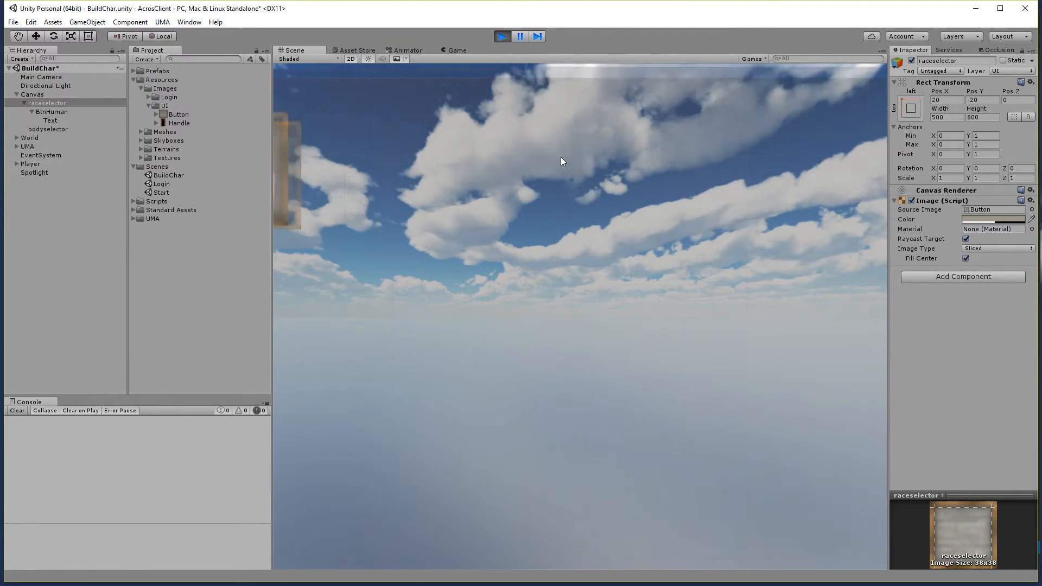
{"action": "scroll", "coordinate": [496, 140], "scroll_direction": "down", "scroll_amount": 3}
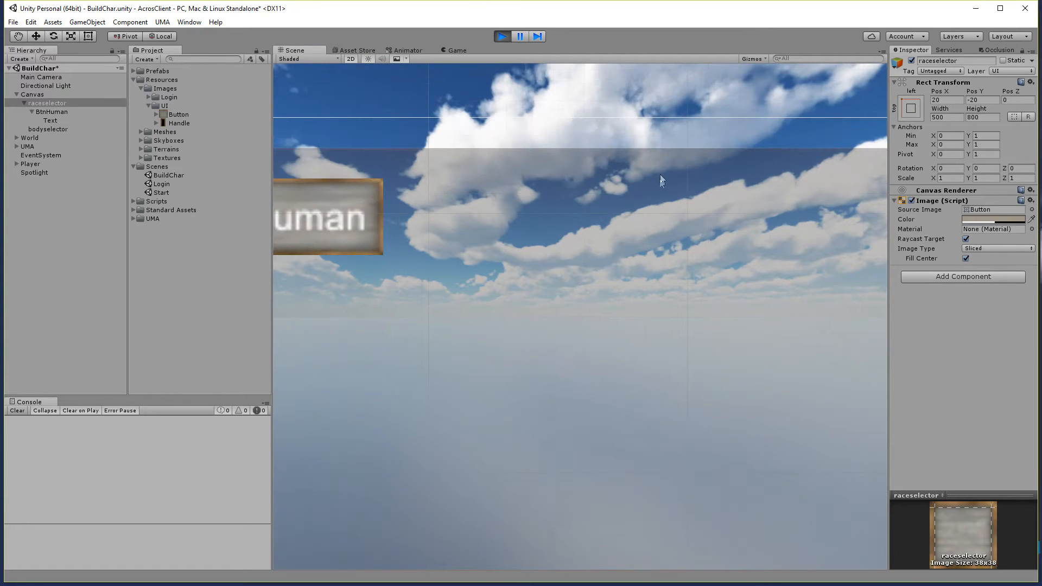
Try the raceselector panel's color at full opacity, alpha 255, during play mode and stop the run.
{"action": "left_click", "coordinate": [994, 219]}
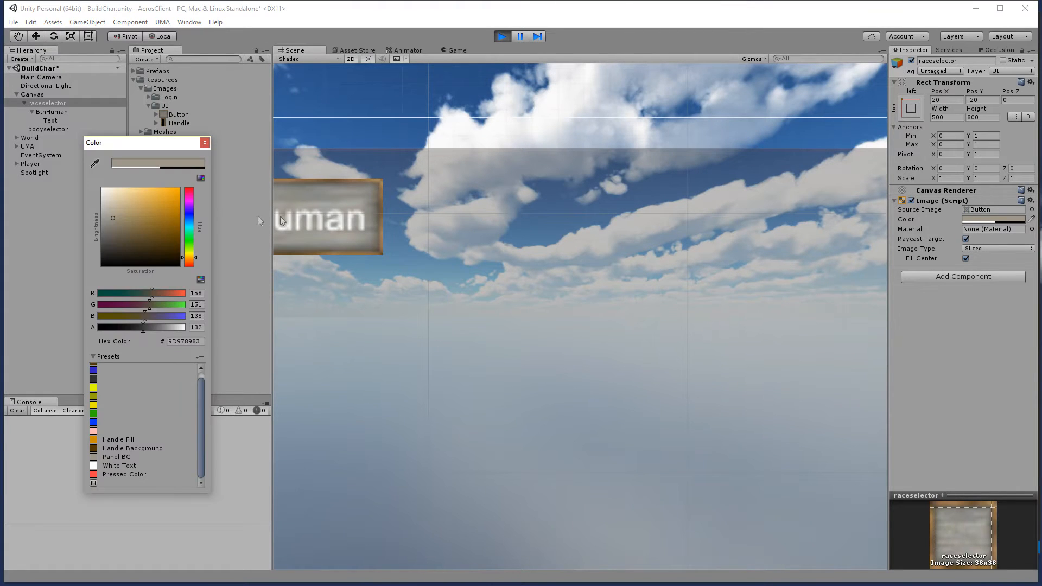
{"action": "left_click_drag", "start_coordinate": [143, 328], "coordinate": [184, 327]}
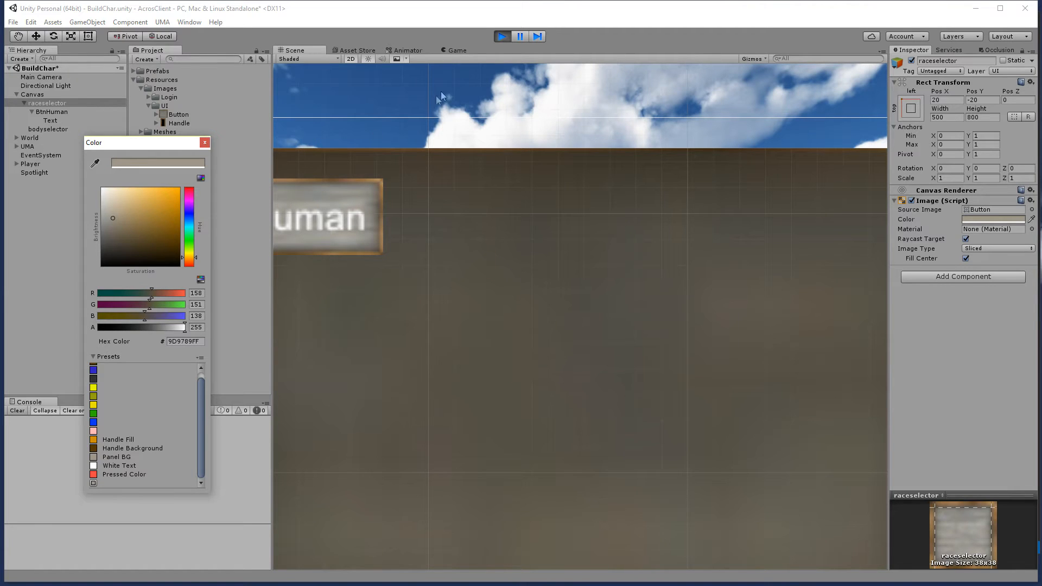
{"action": "left_click", "coordinate": [501, 37]}
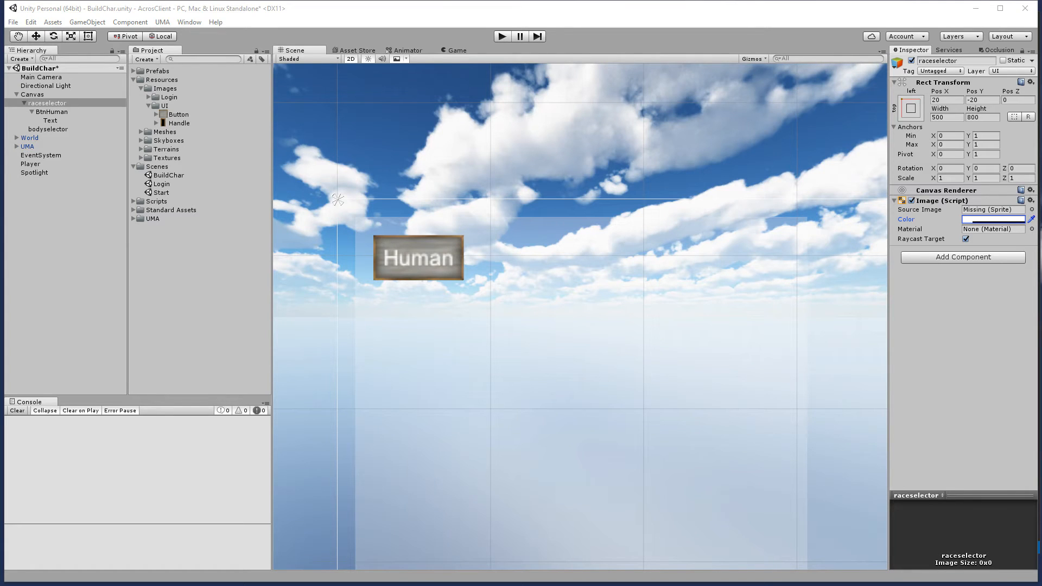
Import the Border image into the Resources/Images/UI folder and show its import settings.
{"action": "left_click_drag", "start_coordinate": [47, 103], "coordinate": [172, 108]}
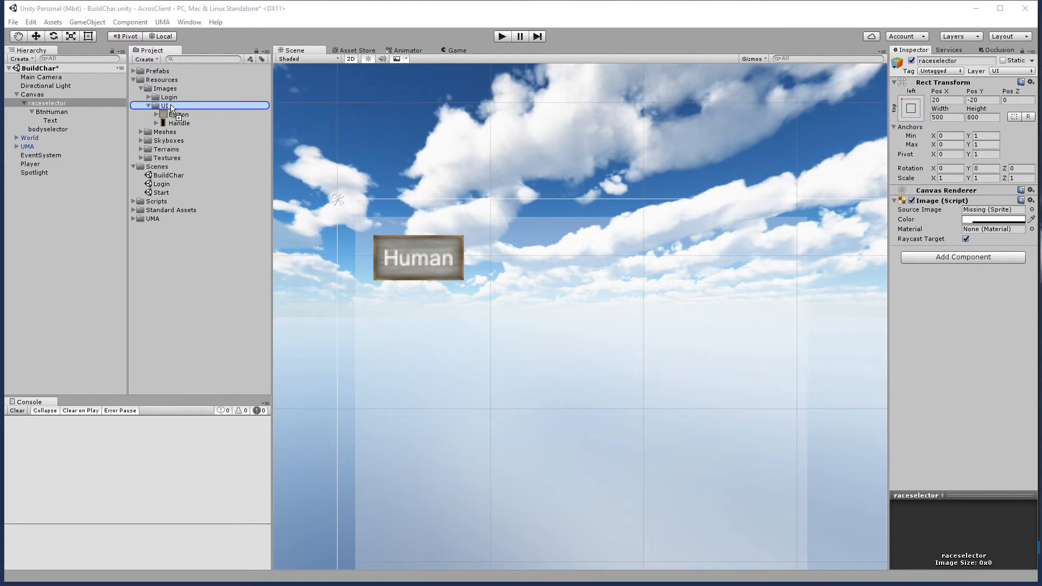
{"action": "left_click_drag", "start_coordinate": [170, 104], "coordinate": [171, 106]}
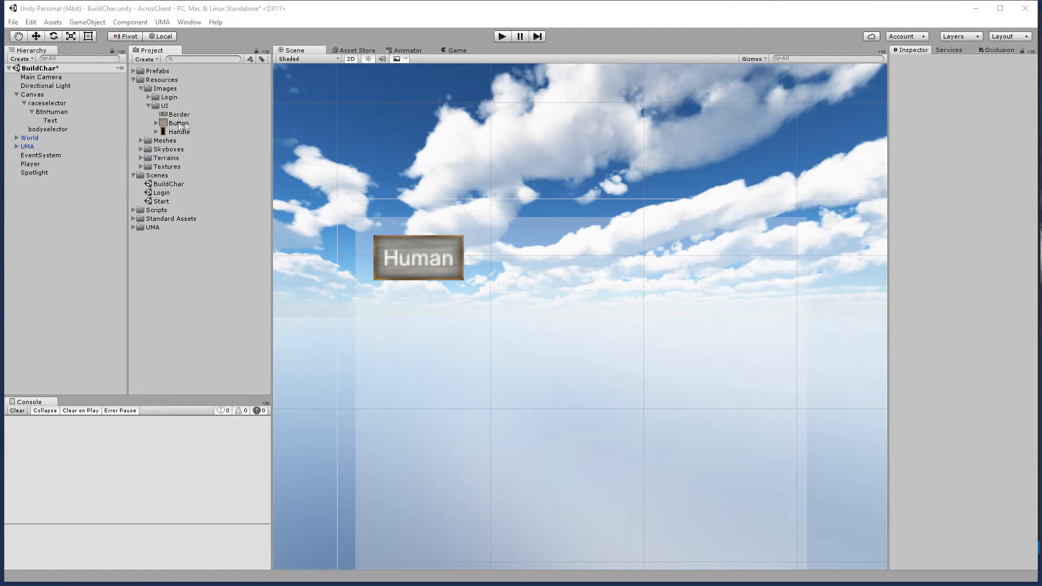
{"action": "left_click", "coordinate": [180, 114]}
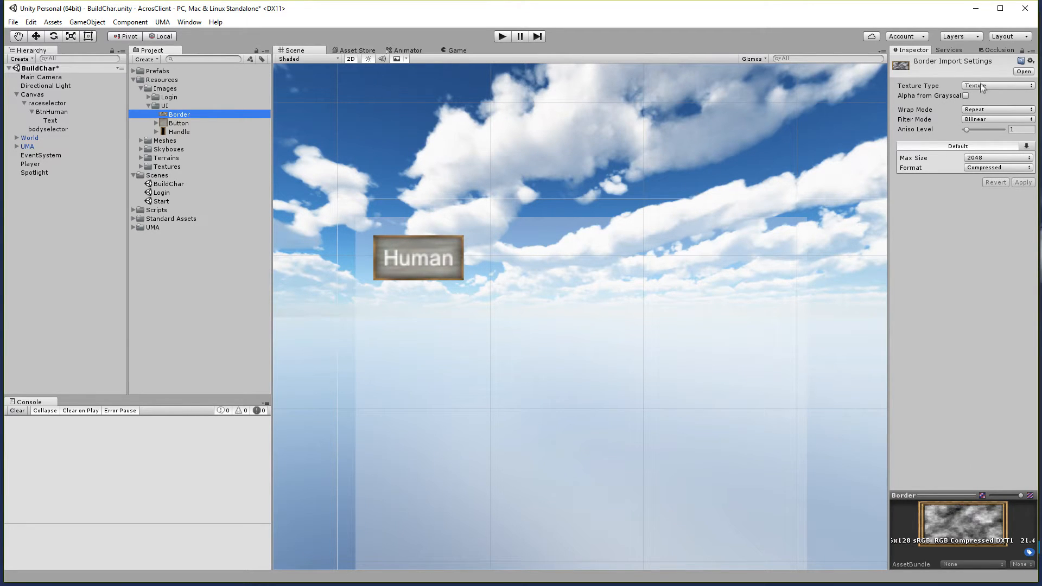
Set the Border image's texture type to Sprite (2D and UI), apply the import settings and open it in the Sprite Editor.
{"action": "left_click", "coordinate": [981, 86]}
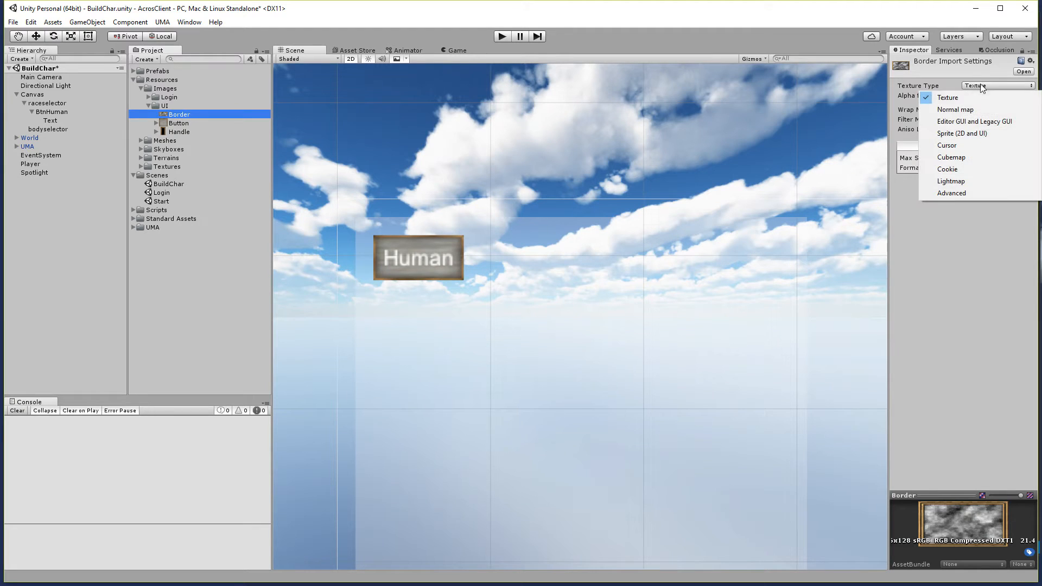
{"action": "left_click", "coordinate": [969, 134]}
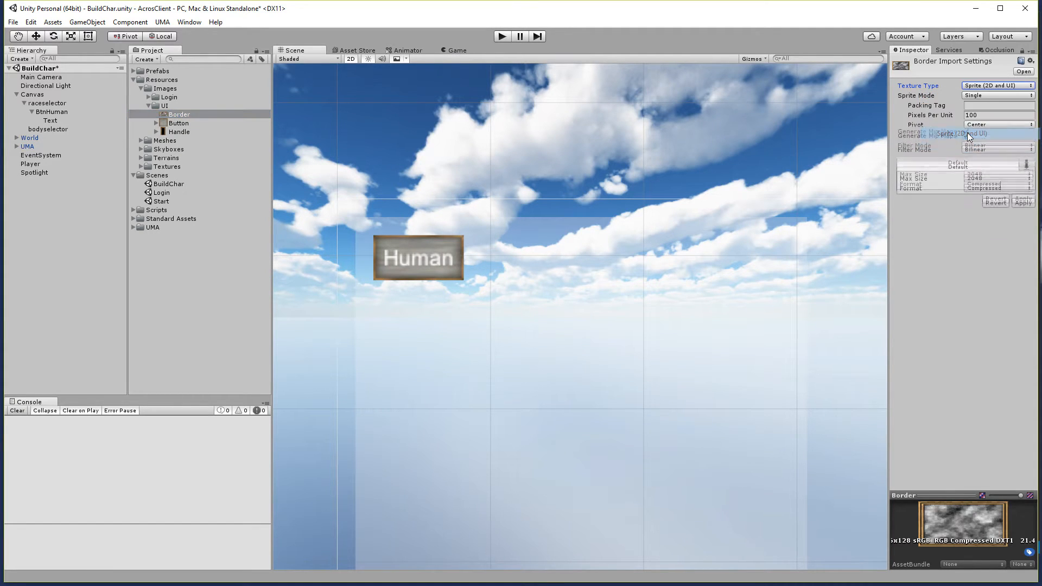
{"action": "left_click", "coordinate": [985, 115]}
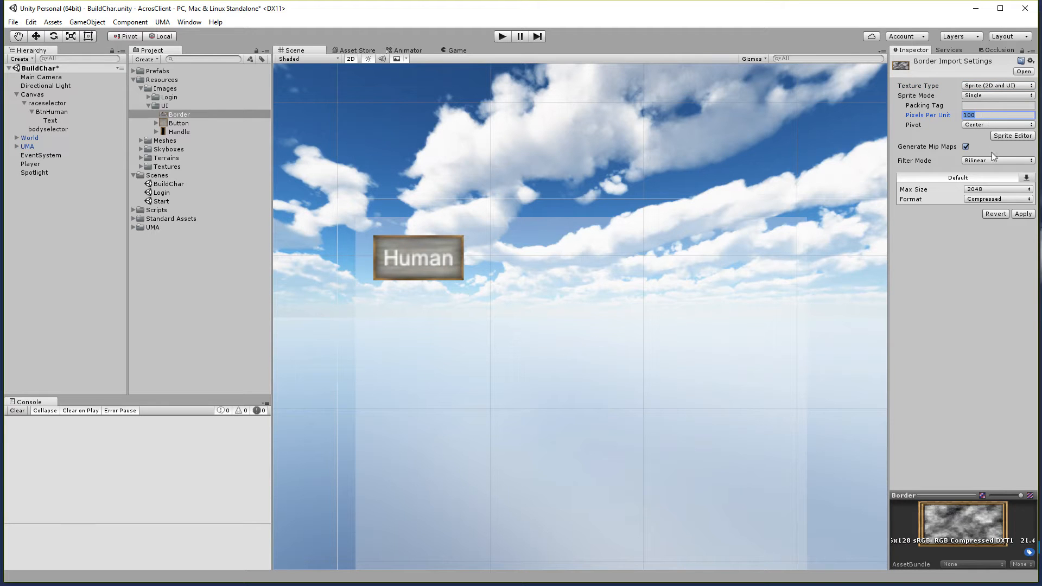
{"action": "left_click", "coordinate": [1004, 134]}
{"action": "left_click", "coordinate": [553, 319]}
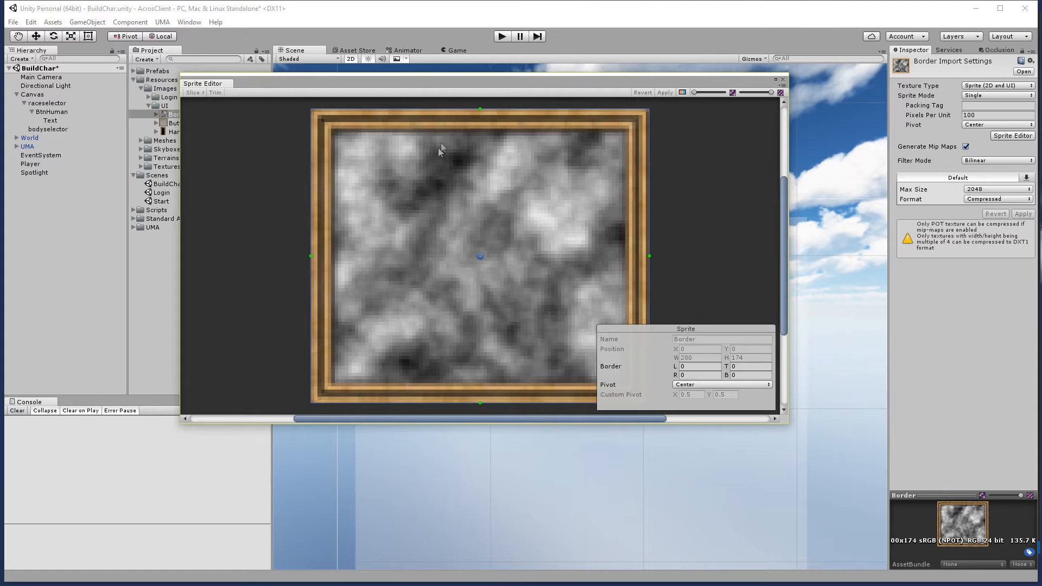
Set the Border sprite's left, top, right and bottom borders to 13, then close the Sprite Editor and apply the changes.
{"action": "left_click", "coordinate": [687, 367]}
{"action": "type", "text": "12"}
{"action": "left_click_drag", "start_coordinate": [675, 366], "coordinate": [697, 368]}
{"action": "left_click", "coordinate": [733, 368]}
{"action": "type", "text": "13"}
{"action": "left_click", "coordinate": [739, 375]}
{"action": "type", "text": "13"}
{"action": "left_click", "coordinate": [698, 375]}
{"action": "type", "text": "13"}
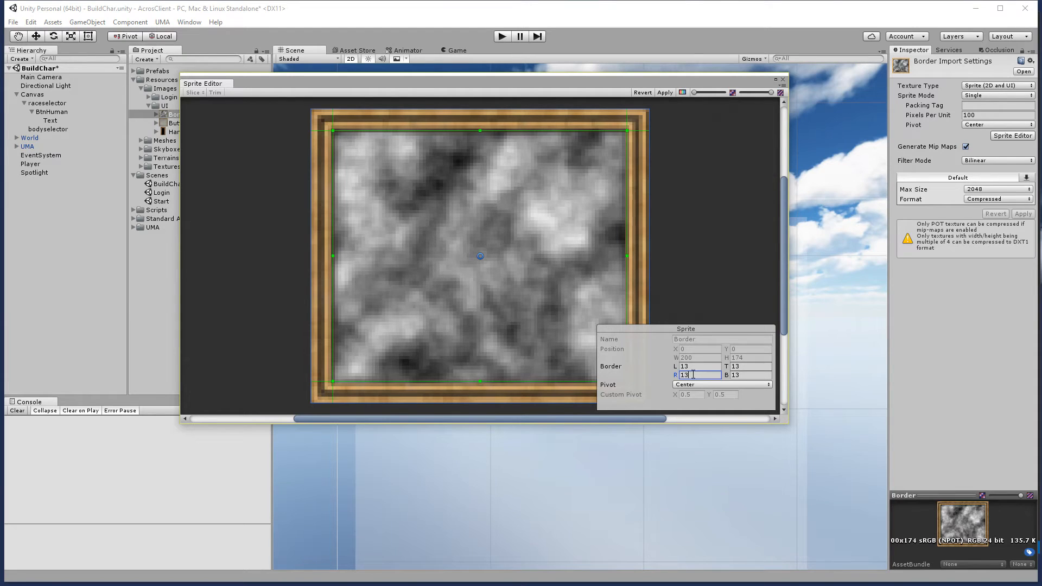
{"action": "key", "text": "BackSpace"}
{"action": "type", "text": "0"}
{"action": "key", "text": "BackSpace"}
{"action": "type", "text": "3"}
{"action": "left_click", "coordinate": [782, 80]}
{"action": "left_click", "coordinate": [552, 320]}
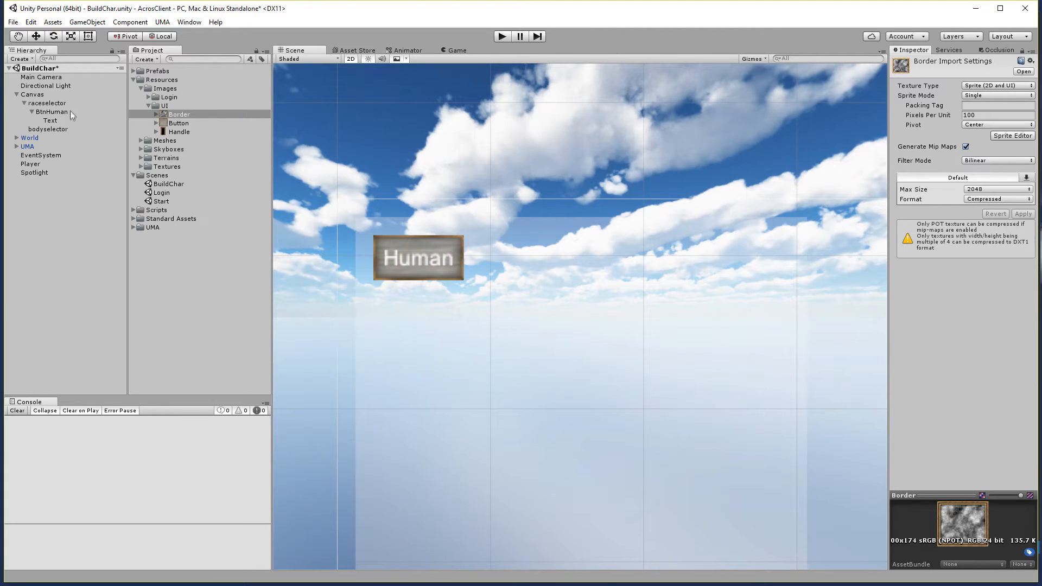
Assign the Border sprite as the raceselector panel's source image and raise its color alpha to 202.
{"action": "left_click", "coordinate": [47, 103]}
{"action": "left_click_drag", "start_coordinate": [179, 114], "coordinate": [987, 215]}
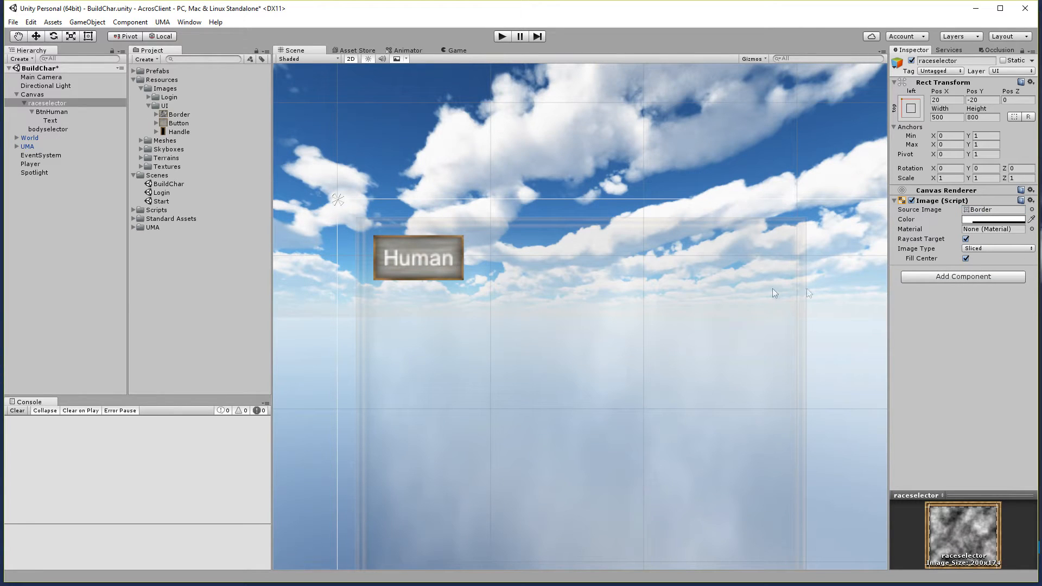
{"action": "left_click", "coordinate": [983, 220]}
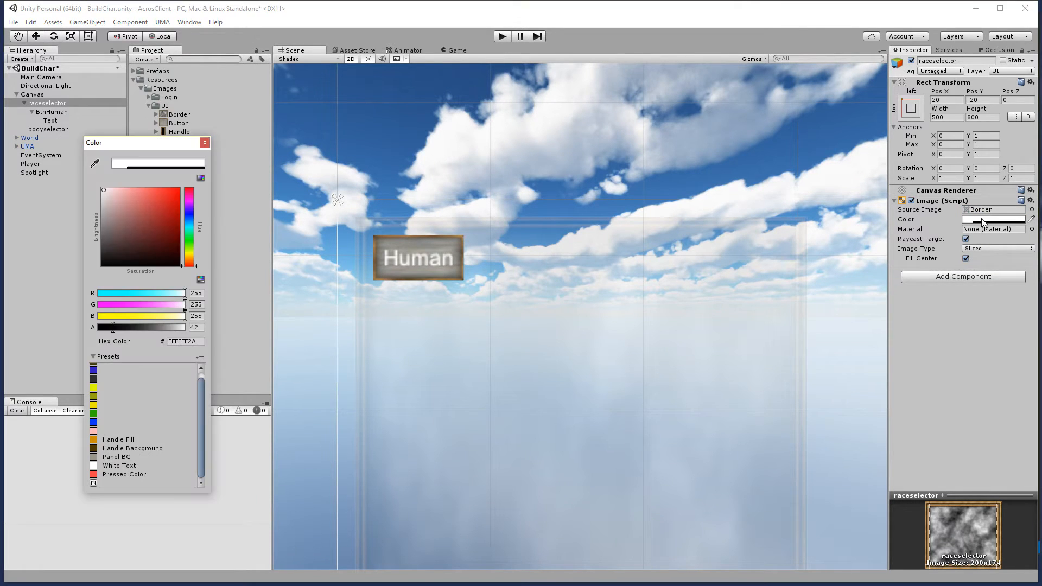
{"action": "left_click_drag", "start_coordinate": [133, 327], "coordinate": [169, 335]}
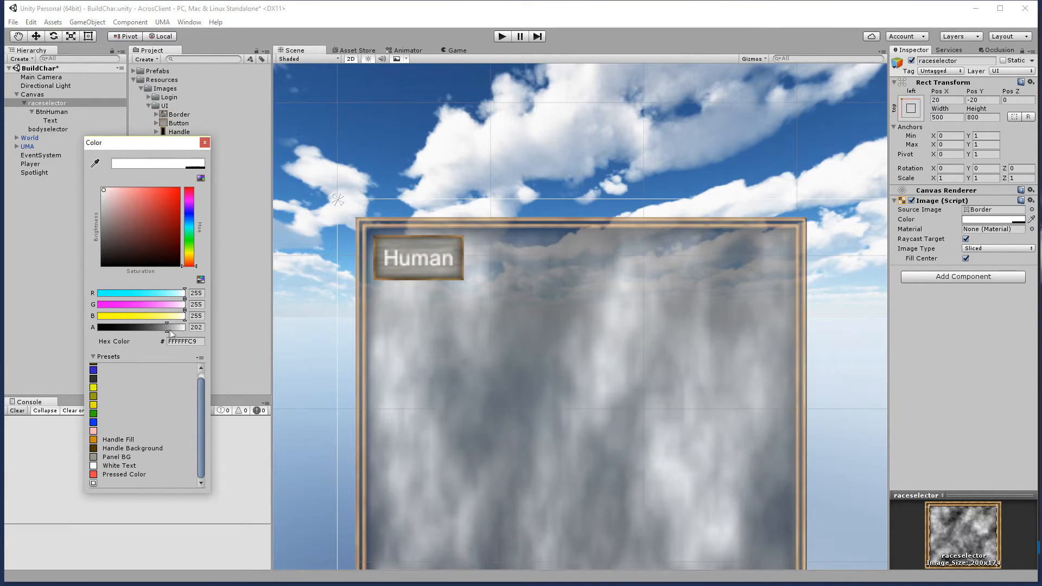
Run the scene, try the Human button on the bordered raceselector panel and stop the run.
{"action": "left_click", "coordinate": [503, 40]}
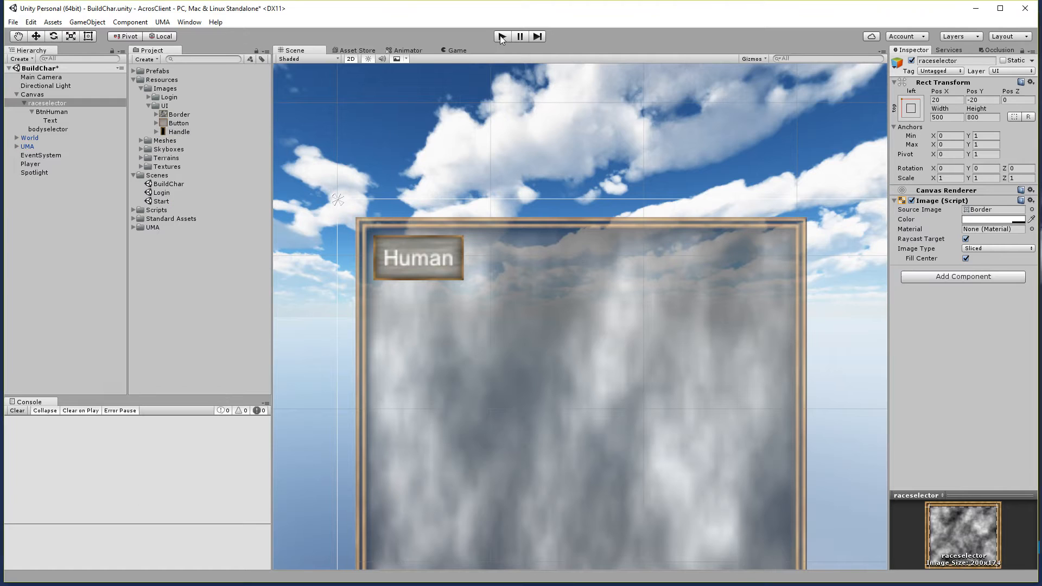
{"action": "left_click", "coordinate": [502, 36]}
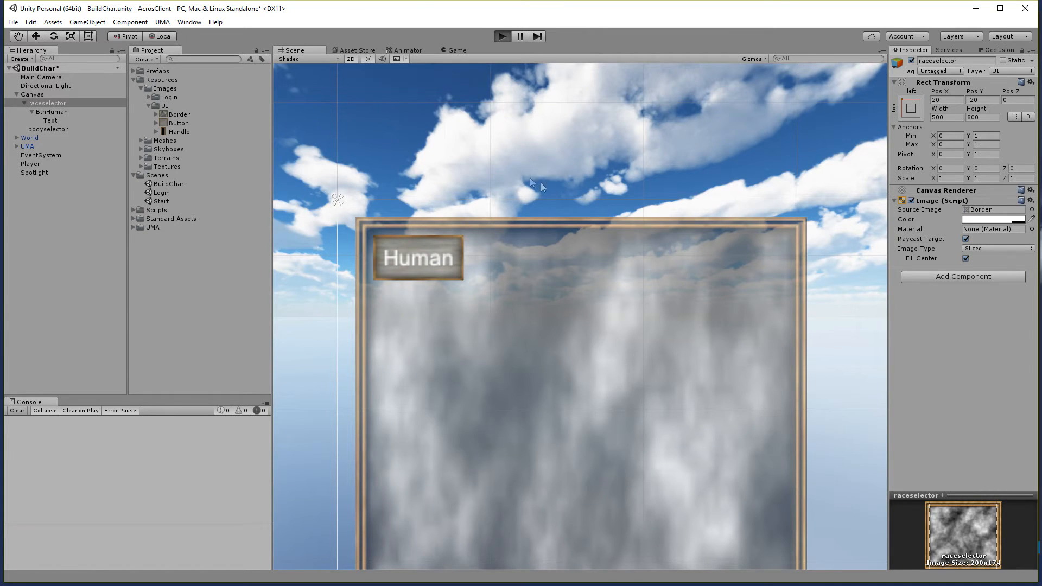
{"action": "key", "text": "ctrl+p"}
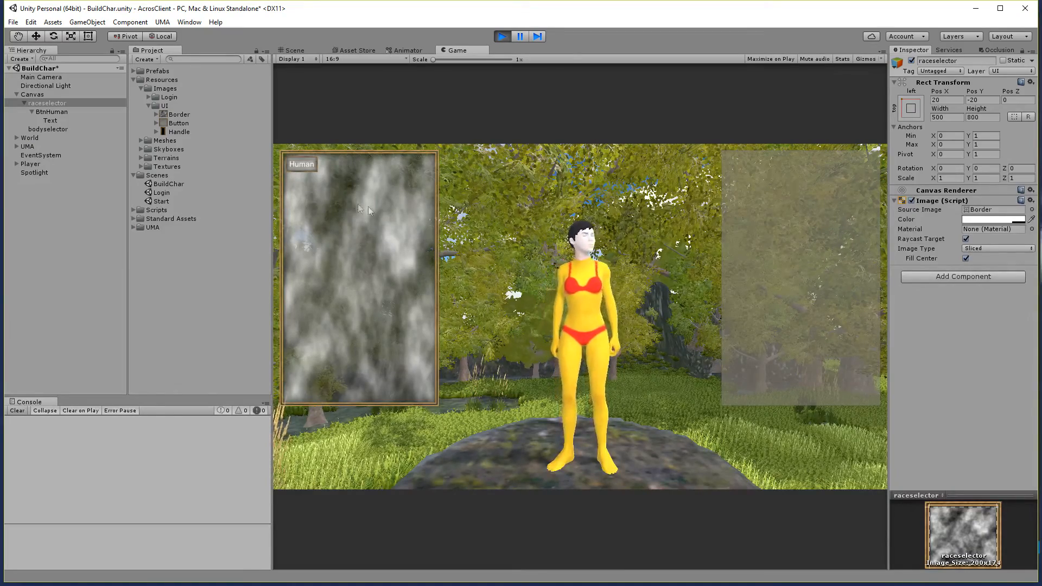
{"action": "left_click", "coordinate": [305, 165]}
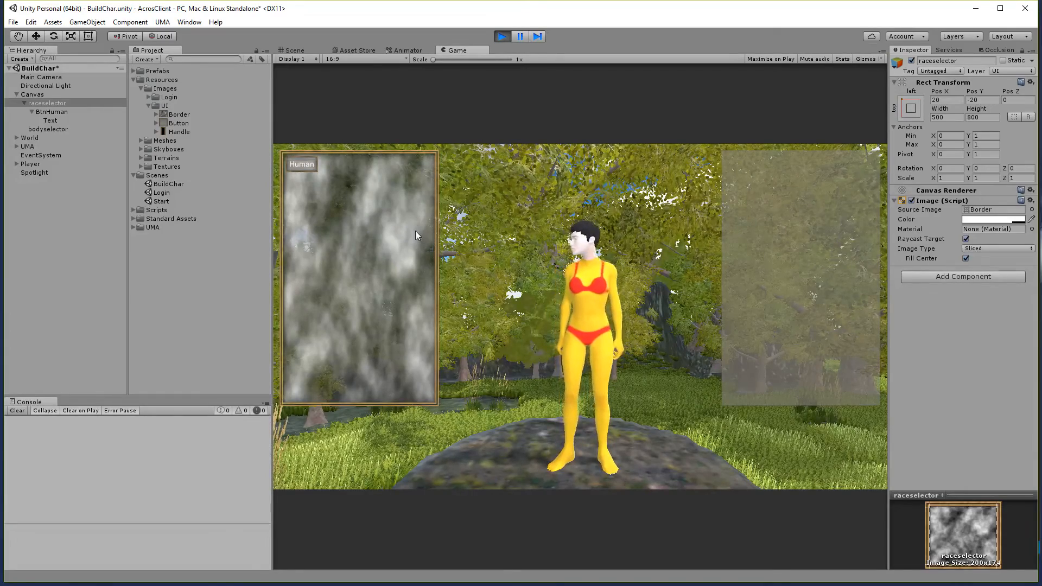
{"action": "left_click", "coordinate": [501, 37]}
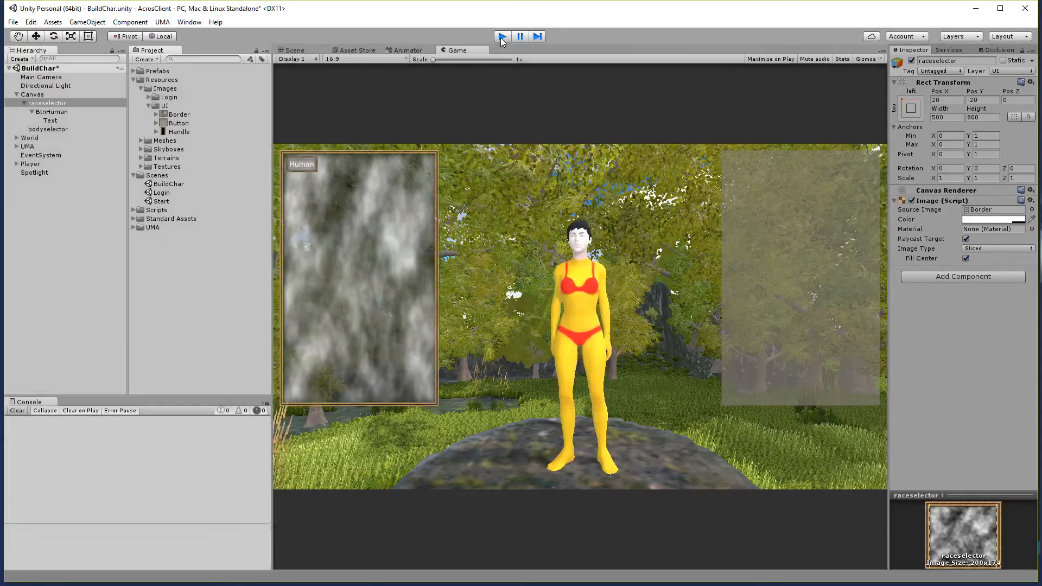
Assign the Border sprite as the bodyselector panel's source image and make its color white (RGB 255, 255, 255).
{"action": "left_click", "coordinate": [38, 129]}
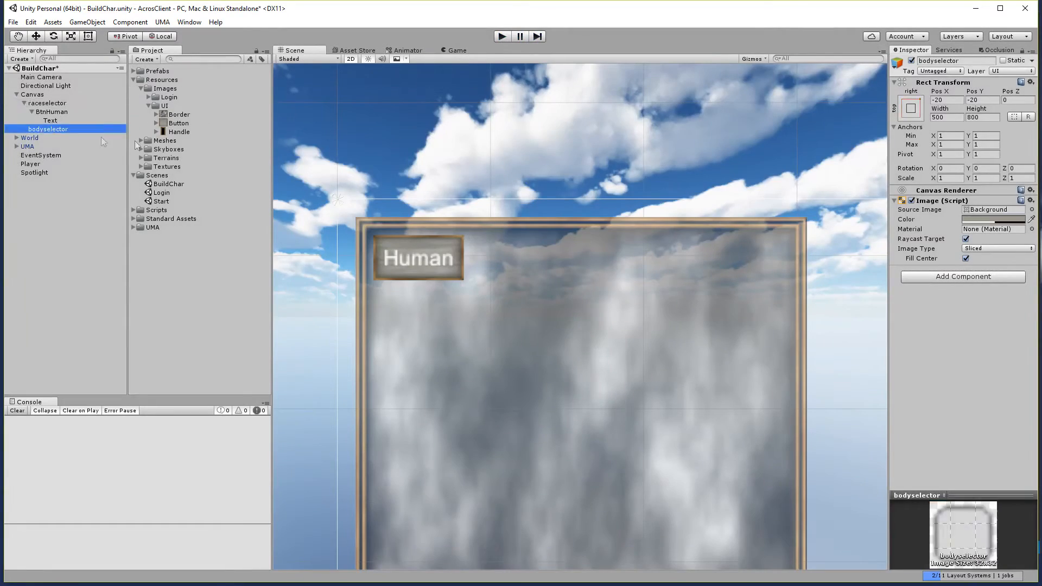
{"action": "left_click_drag", "start_coordinate": [167, 117], "coordinate": [985, 210]}
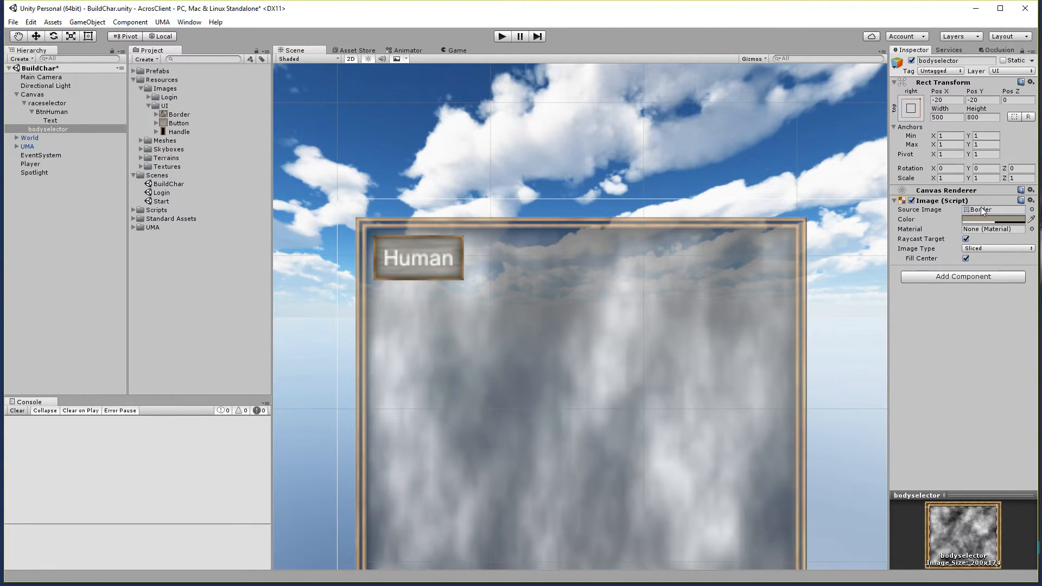
{"action": "left_click", "coordinate": [1007, 220]}
{"action": "left_click_drag", "start_coordinate": [116, 212], "coordinate": [101, 187]}
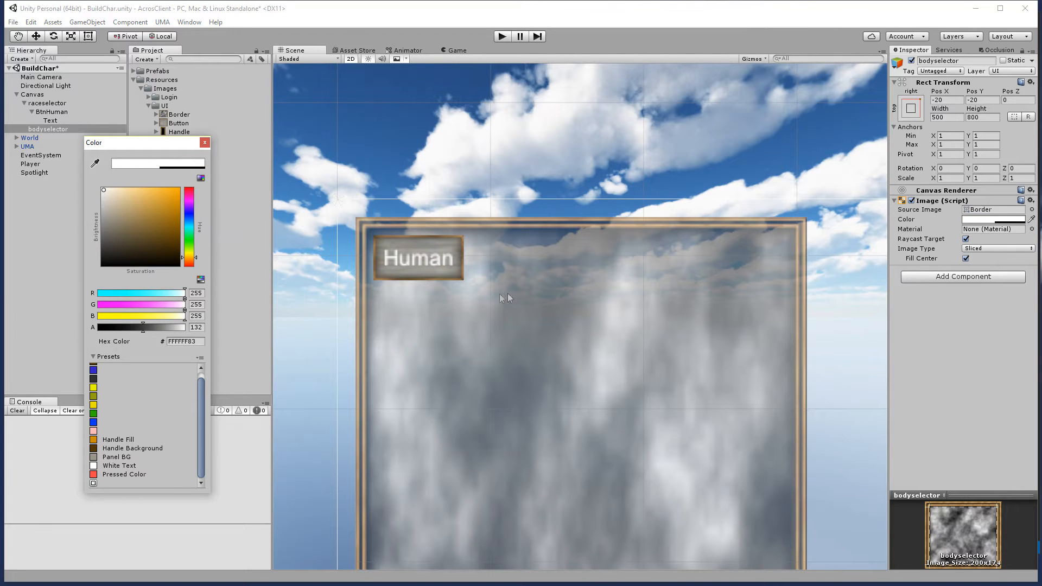
Set the bodyselector panel's color alpha to 178, comparing it with the raceselector panel in the Scene view.
{"action": "scroll", "coordinate": [608, 284], "scroll_direction": "down", "scroll_amount": 6}
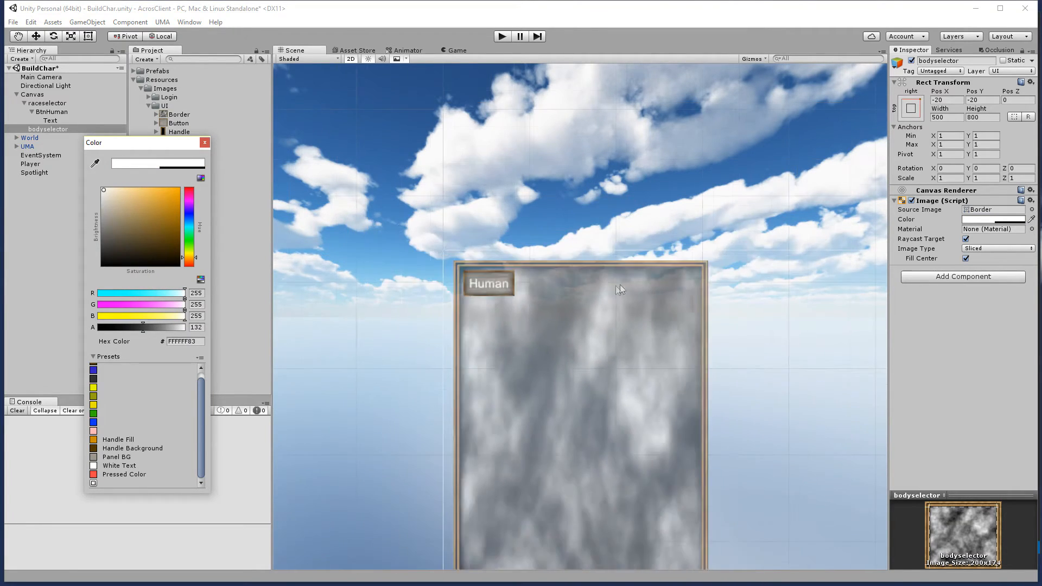
{"action": "left_click", "coordinate": [754, 301]}
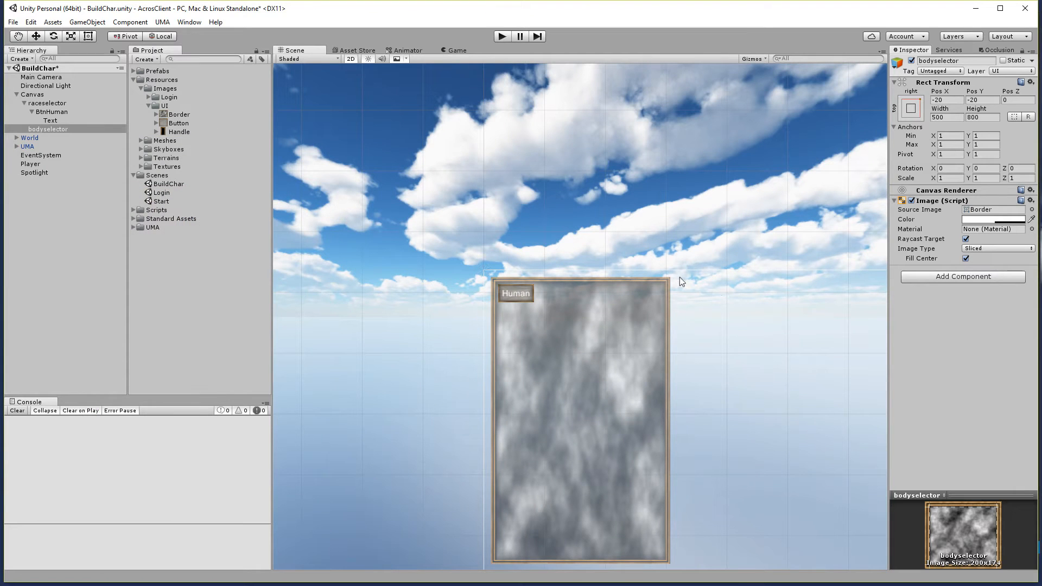
{"action": "left_click", "coordinate": [741, 301]}
{"action": "middle_click_drag", "start_coordinate": [741, 302], "coordinate": [578, 234]}
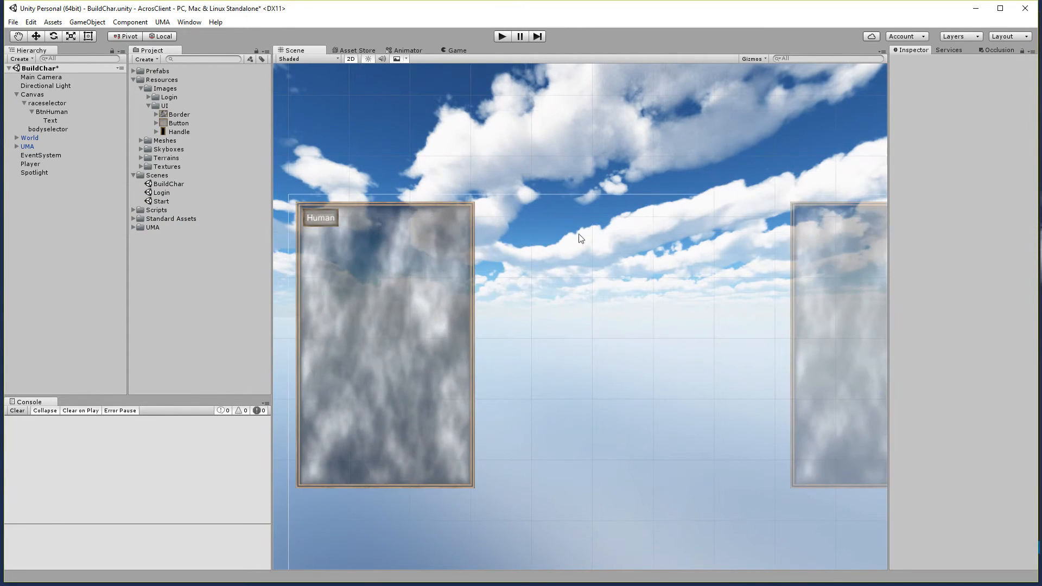
{"action": "scroll", "coordinate": [579, 233], "scroll_direction": "down", "scroll_amount": 2}
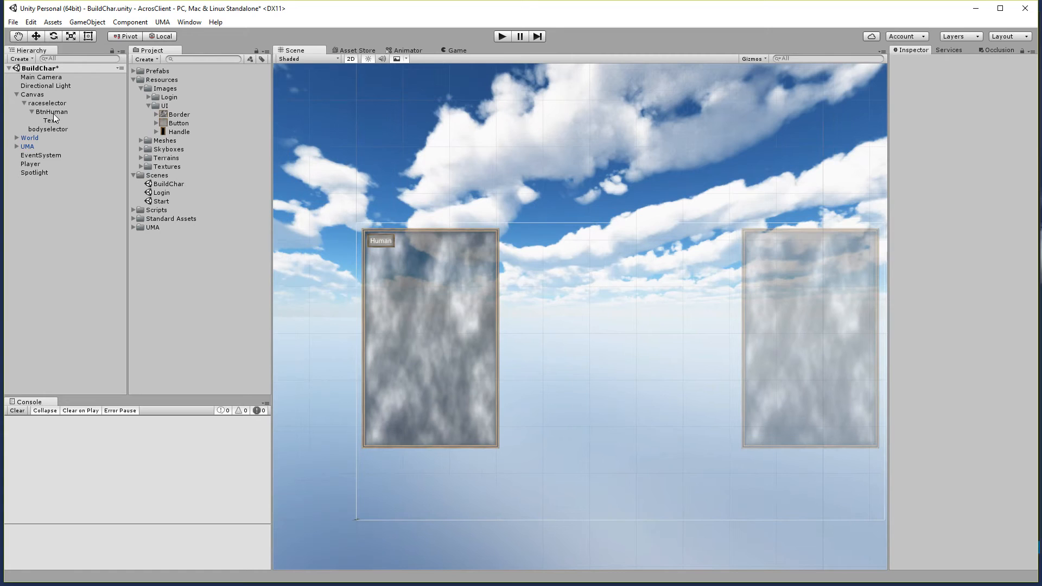
{"action": "left_click", "coordinate": [44, 128]}
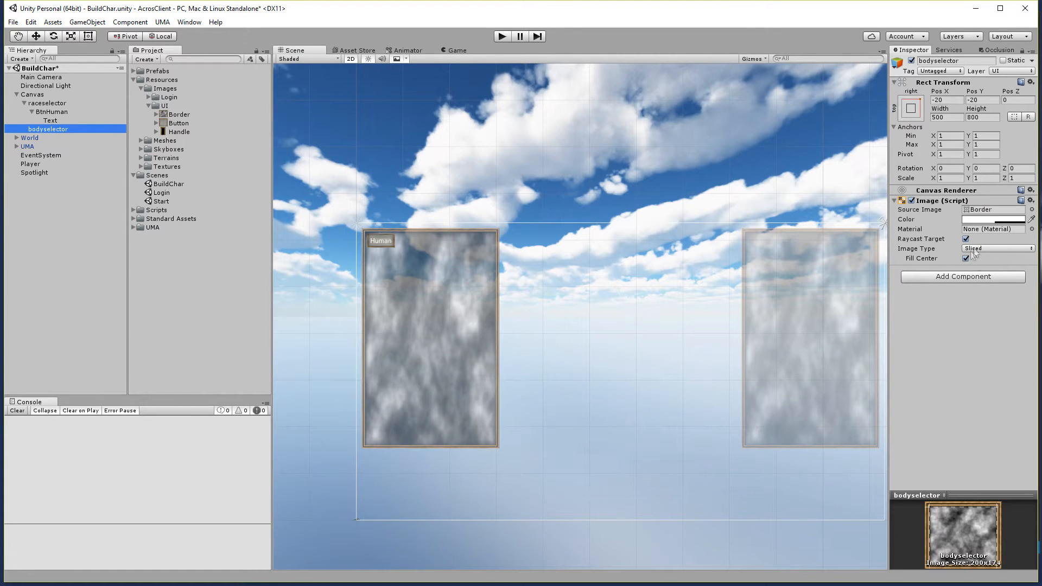
{"action": "left_click", "coordinate": [985, 220]}
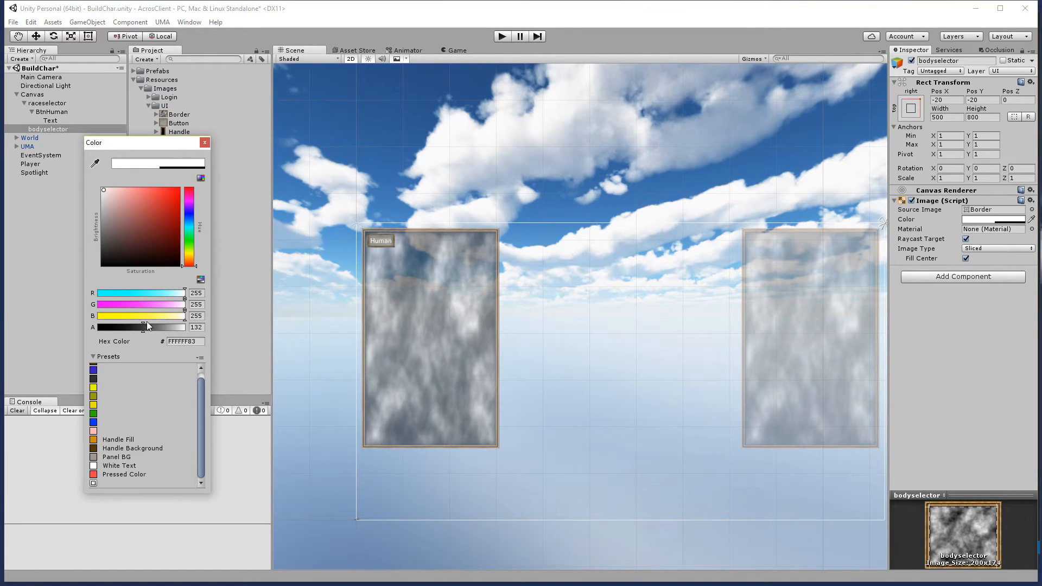
{"action": "left_click_drag", "start_coordinate": [145, 326], "coordinate": [160, 327]}
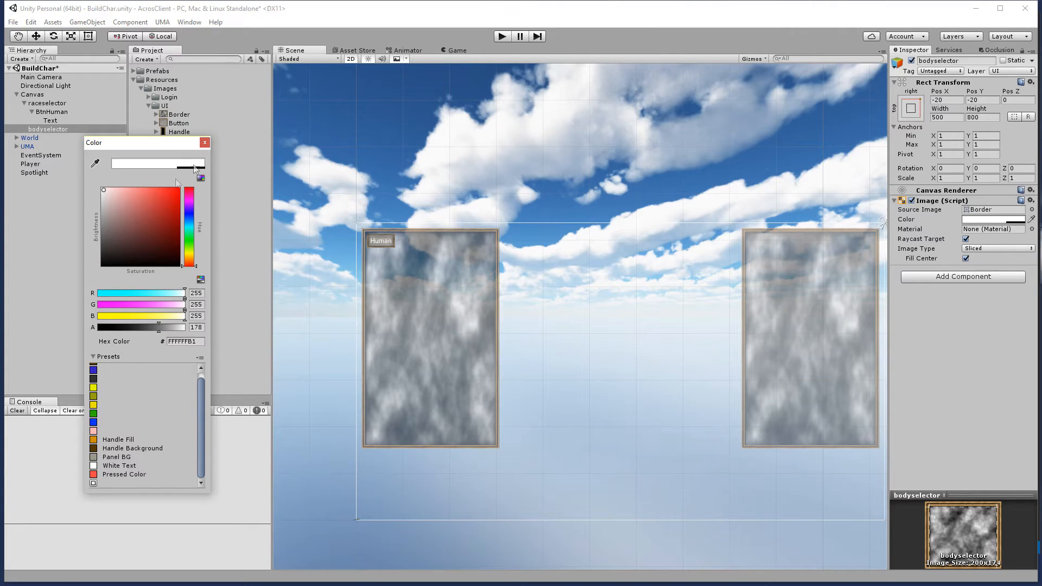
{"action": "left_click", "coordinate": [204, 143]}
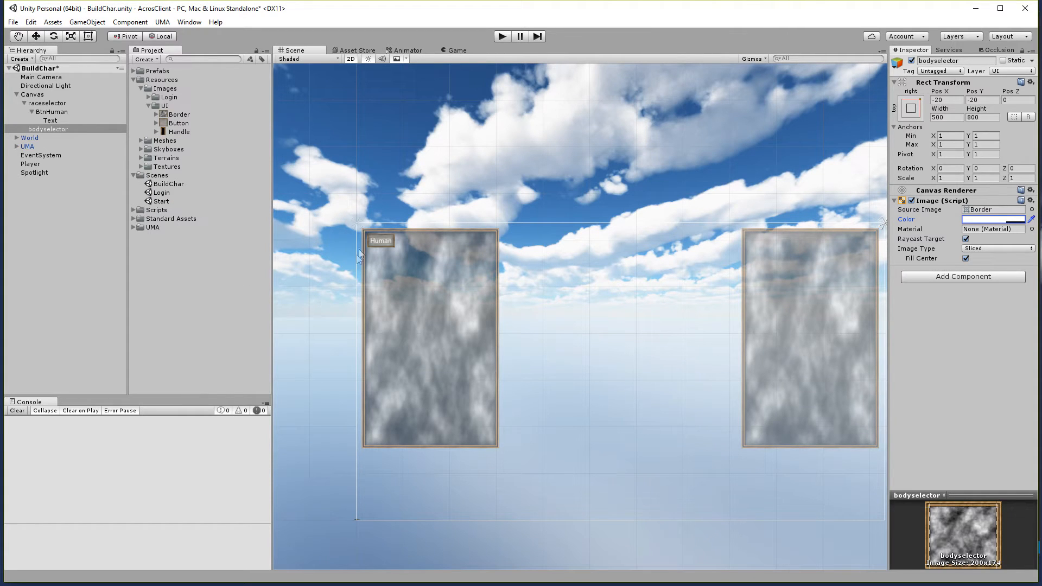
Duplicate the BtnHuman button within the raceselector panel and name the copy BtnMen.
{"action": "left_click", "coordinate": [53, 111]}
{"action": "right_click", "coordinate": [53, 112]}
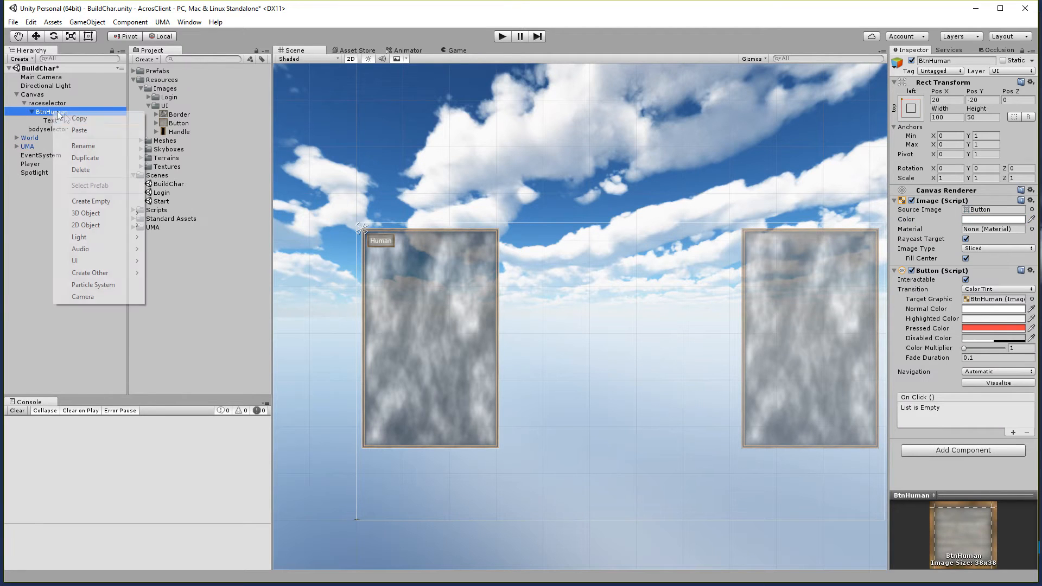
{"action": "left_click", "coordinate": [90, 158]}
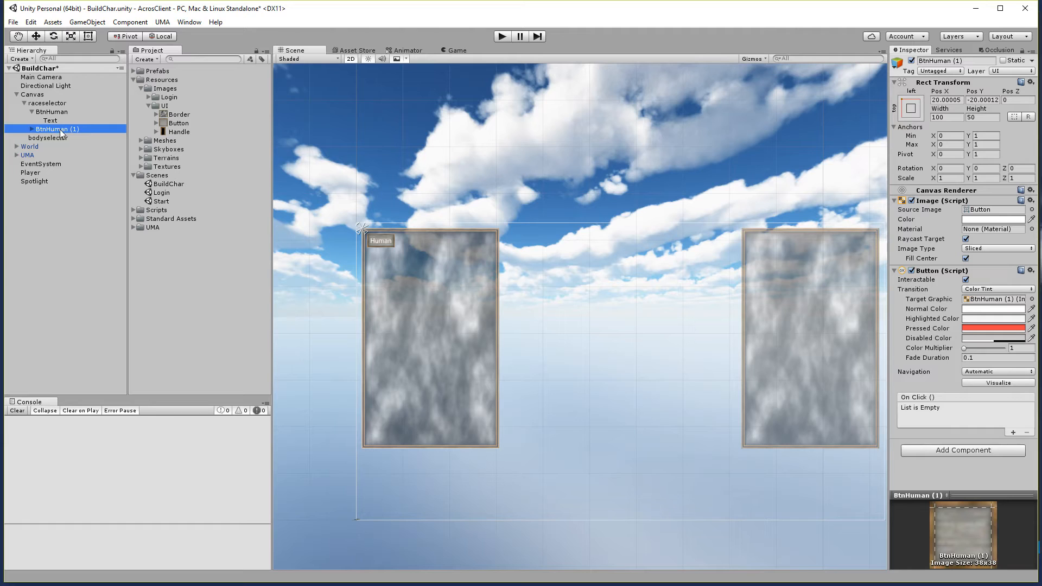
{"action": "left_click", "coordinate": [961, 60]}
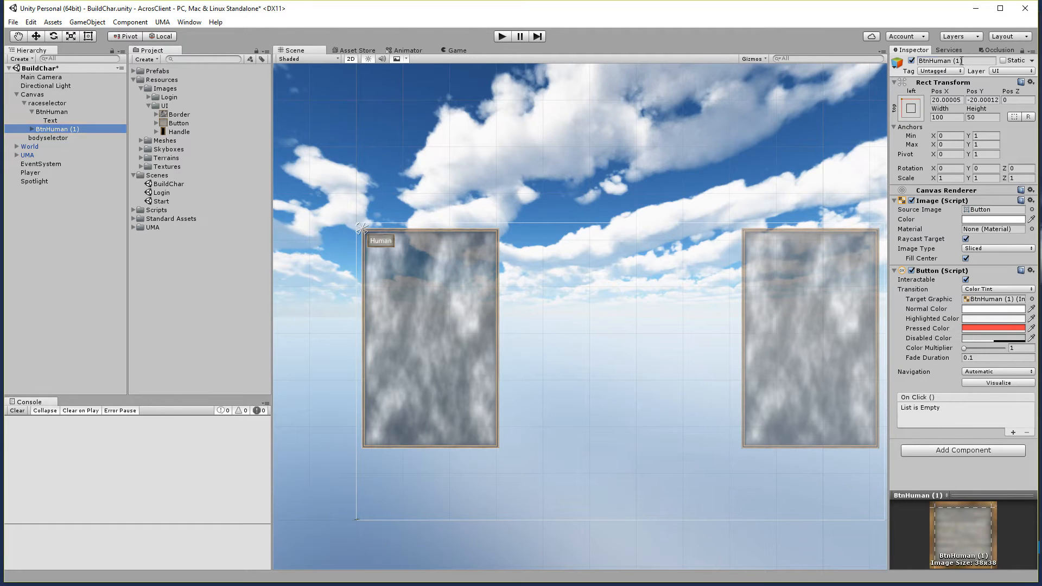
{"action": "key", "text": "BackSpace"}
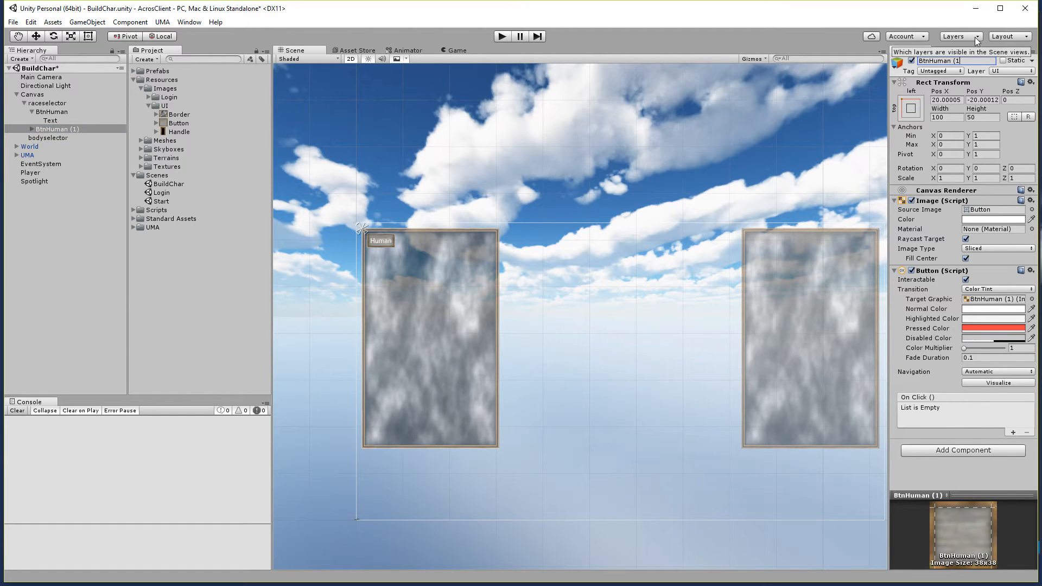
{"action": "key", "text": "BackSpace"}
{"action": "type", "text": "Men"}
{"action": "key", "text": "Return"}
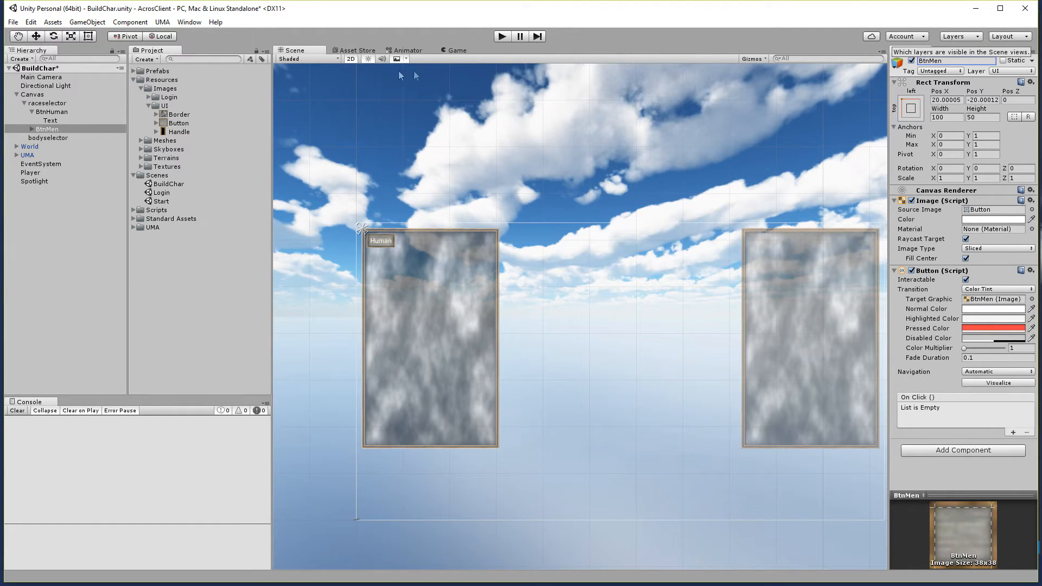
Duplicate the BtnMen button and name the copy BtnFemale.
{"action": "right_click", "coordinate": [54, 128]}
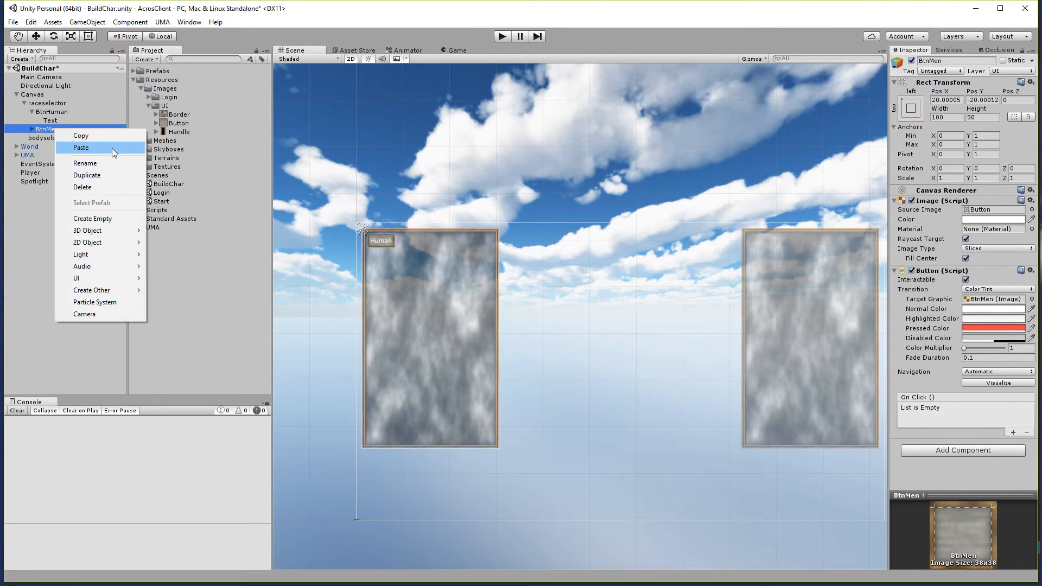
{"action": "left_click", "coordinate": [92, 174]}
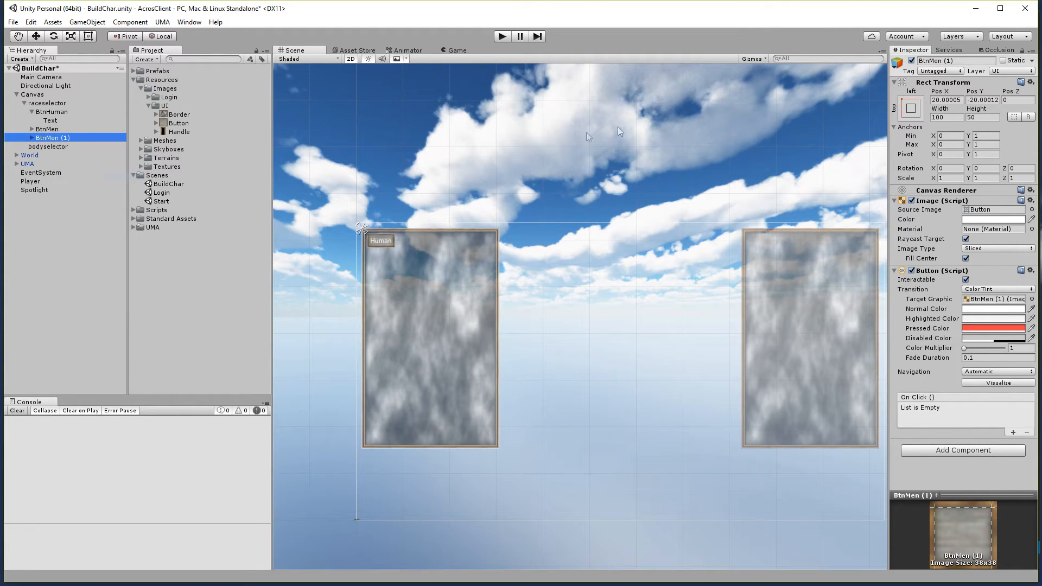
{"action": "left_click", "coordinate": [935, 62]}
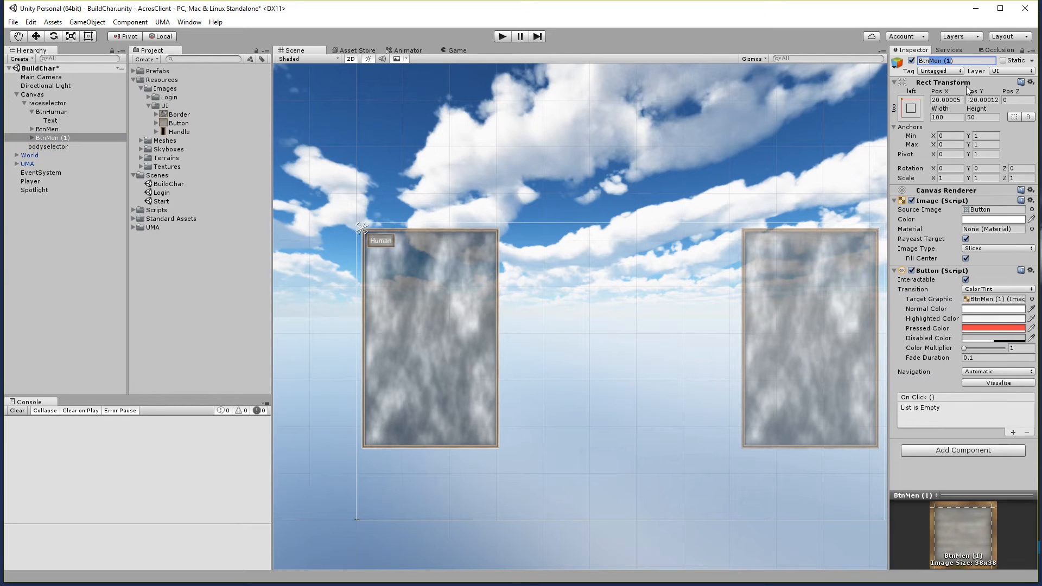
{"action": "type", "text": "BtnFemale"}
{"action": "key", "text": "Return"}
Rename the BtnMen button in the raceselector panel to BtnMale.
{"action": "left_click", "coordinate": [58, 128]}
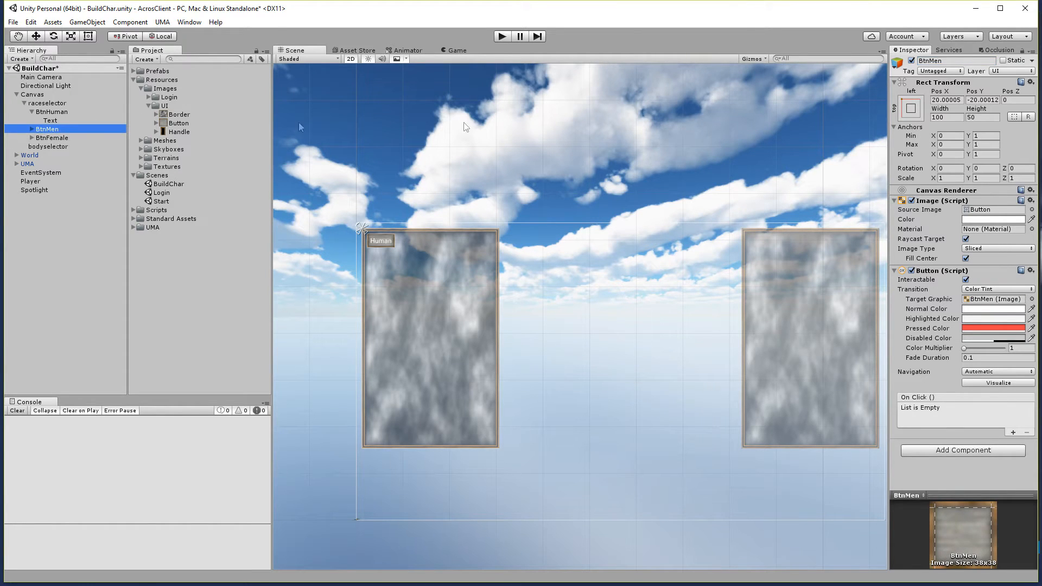
{"action": "left_click", "coordinate": [956, 60]}
{"action": "key", "text": "End"}
{"action": "key", "text": "BackSpace"}
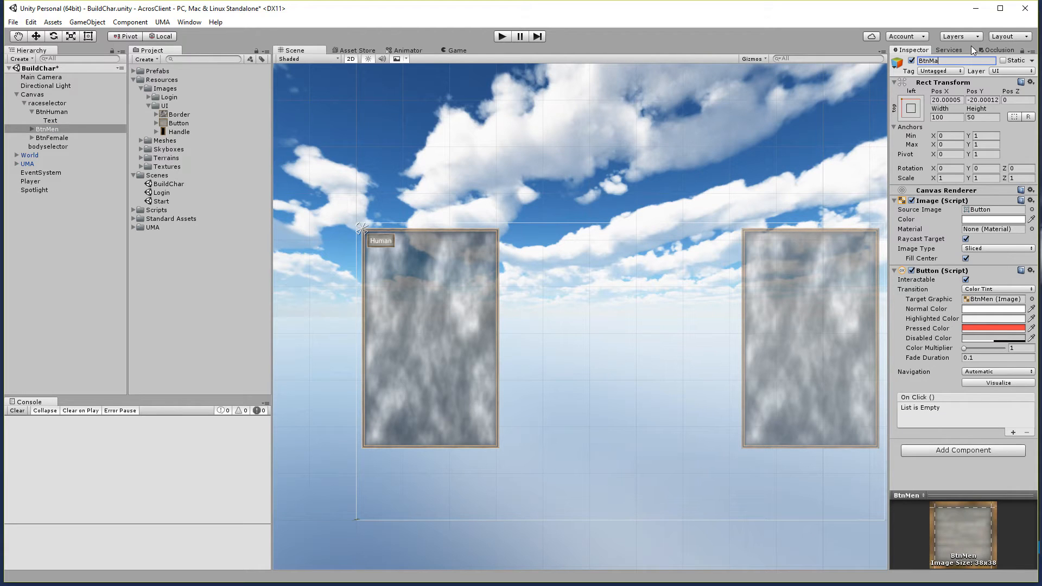
{"action": "key", "text": "Return"}
Position the BtnFemale button at Pos X 20 and Pos Y -80, below the Human button.
{"action": "left_click", "coordinate": [52, 139]}
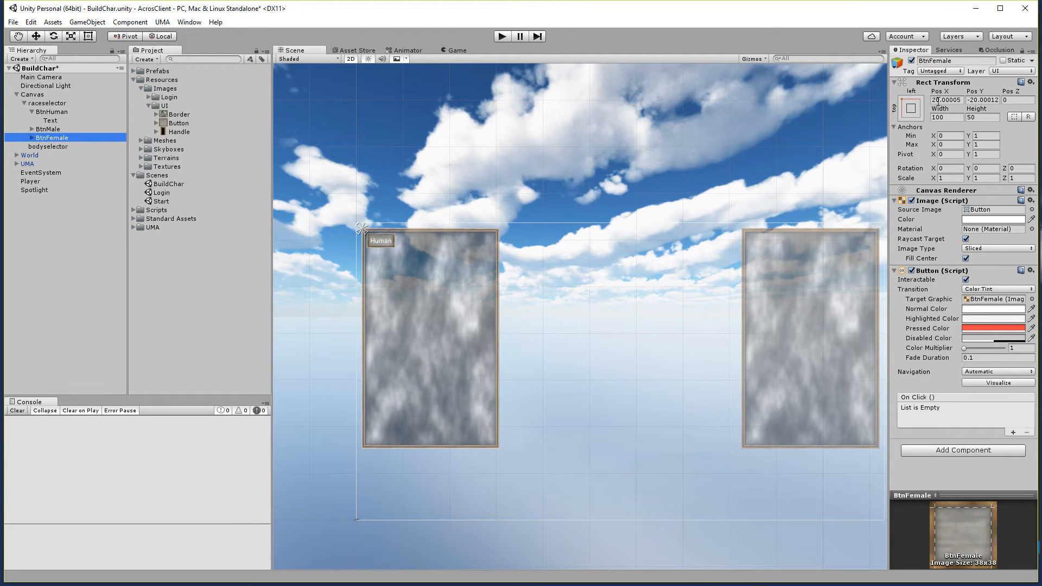
{"action": "left_click", "coordinate": [961, 103]}
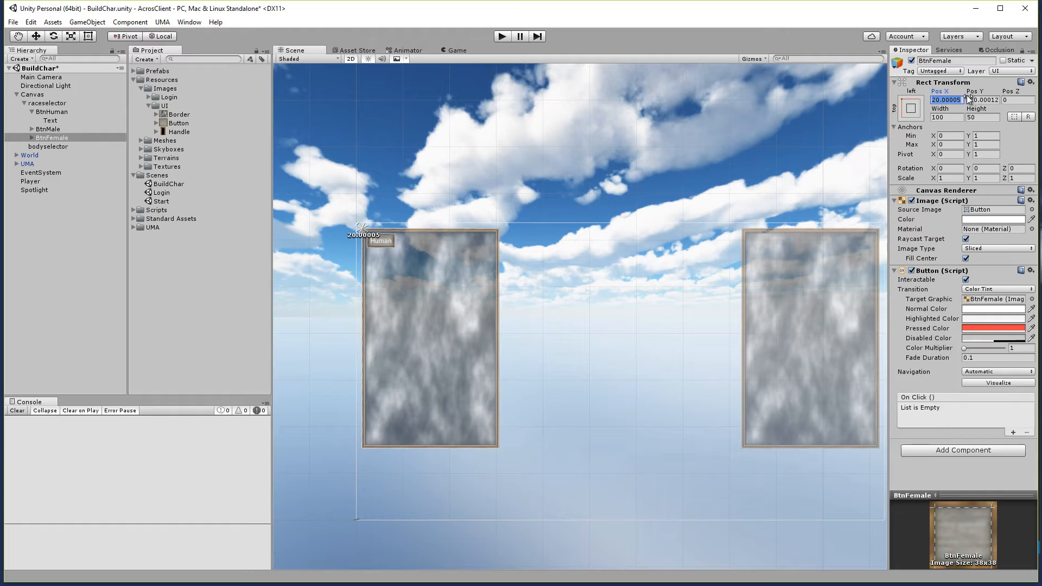
{"action": "type", "text": "20"}
{"action": "key", "text": "Tab"}
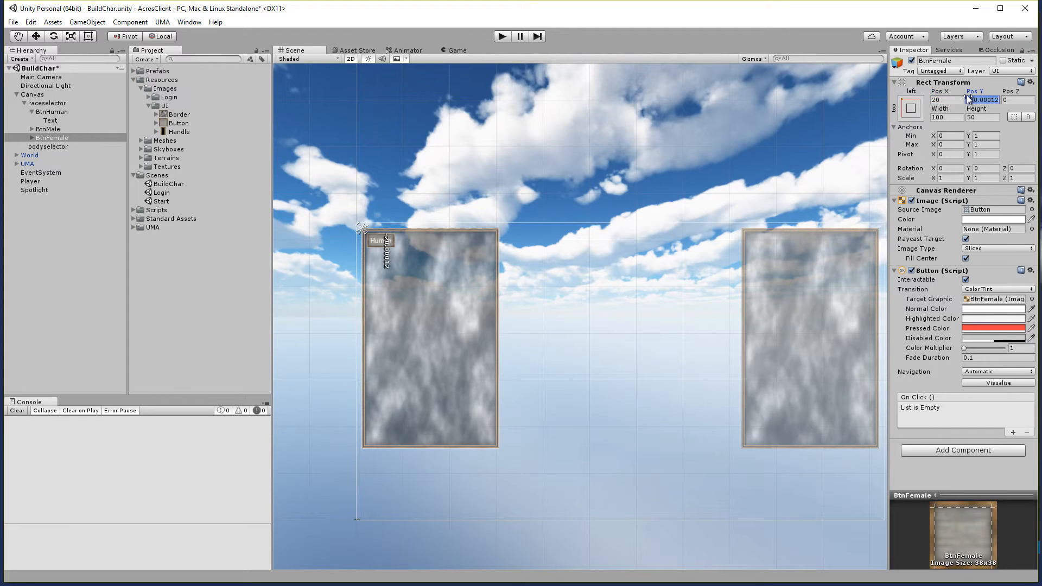
{"action": "key", "text": "BackSpace"}
{"action": "type", "text": "-70"}
{"action": "key", "text": "BackSpace"}
{"action": "key", "text": "BackSpace"}
{"action": "key", "text": "BackSpace"}
{"action": "type", "text": "-80"}
{"action": "key", "text": "BackSpace"}
{"action": "key", "text": "BackSpace"}
{"action": "key", "text": "BackSpace"}
{"action": "type", "text": "-980"}
{"action": "key", "text": "BackSpace"}
{"action": "key", "text": "BackSpace"}
{"action": "key", "text": "BackSpace"}
{"action": "key", "text": "BackSpace"}
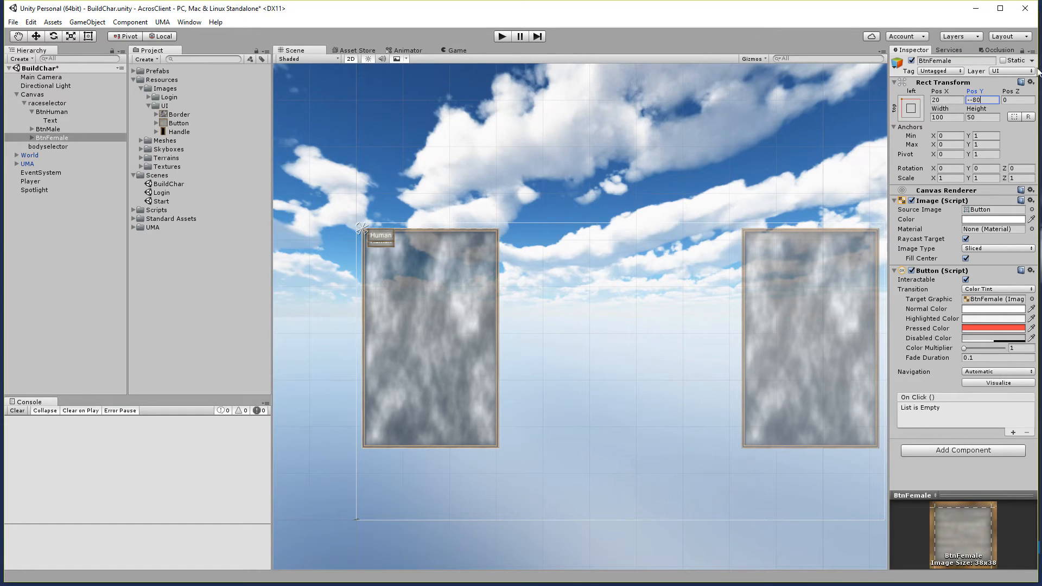
{"action": "key", "text": "BackSpace"}
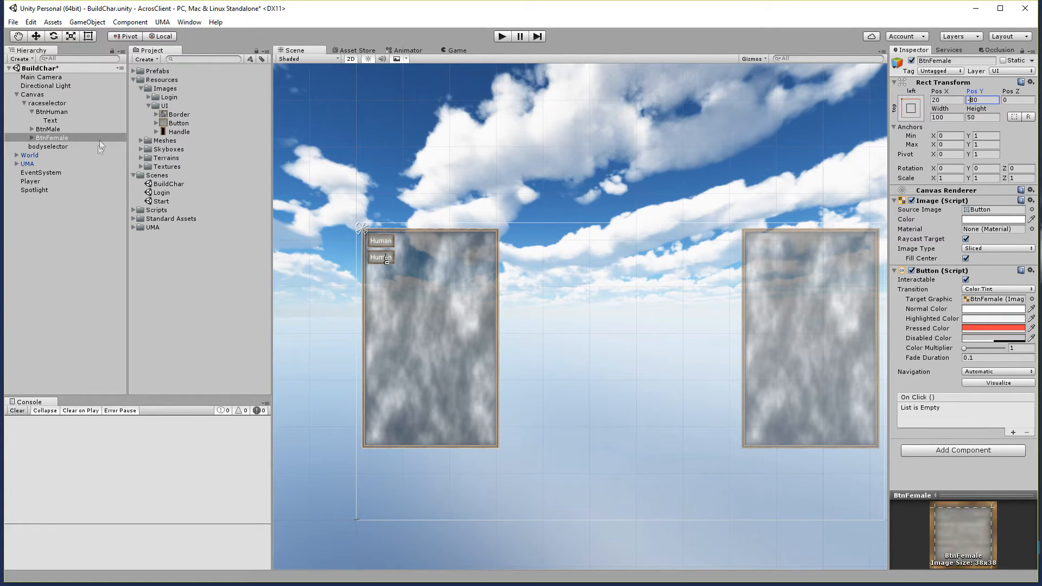
Change the label text of the BtnFemale button to Female.
{"action": "left_click", "coordinate": [32, 137]}
{"action": "left_click", "coordinate": [76, 147]}
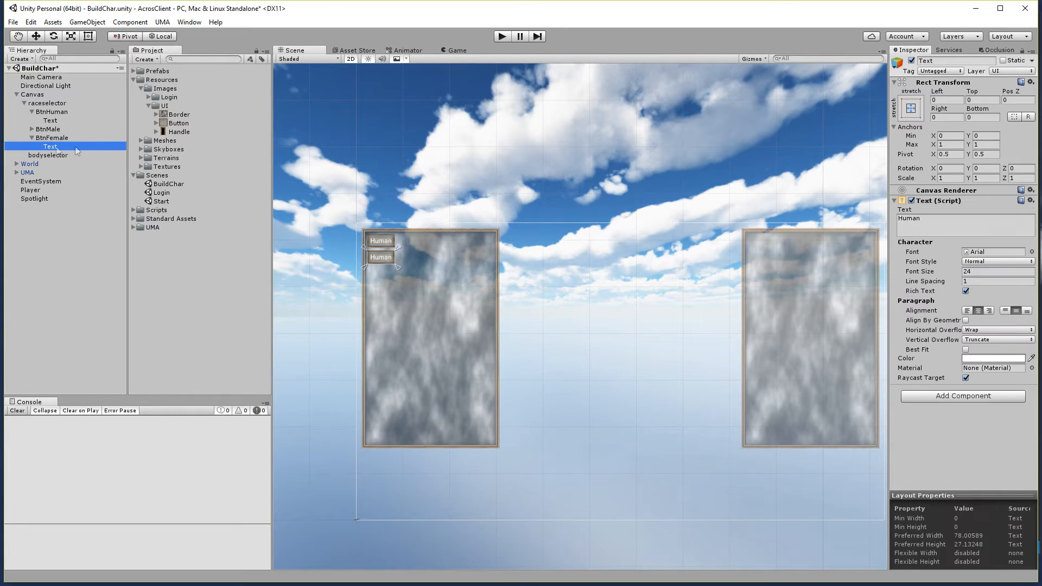
{"action": "left_click_drag", "start_coordinate": [921, 218], "coordinate": [895, 221]}
{"action": "type", "text": "Female"}
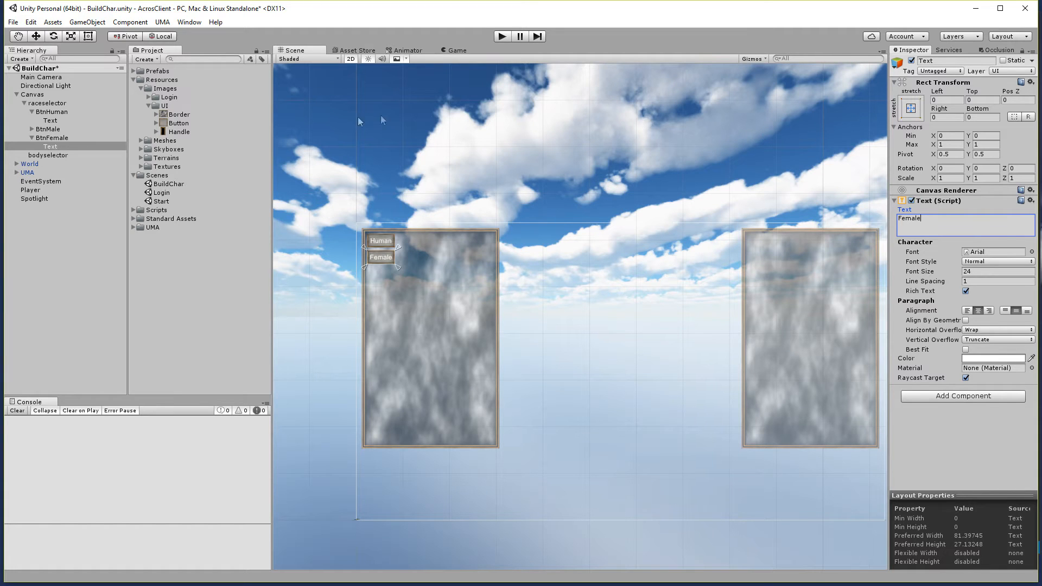
Change the label text of the BtnMale button to Male.
{"action": "left_click", "coordinate": [49, 129]}
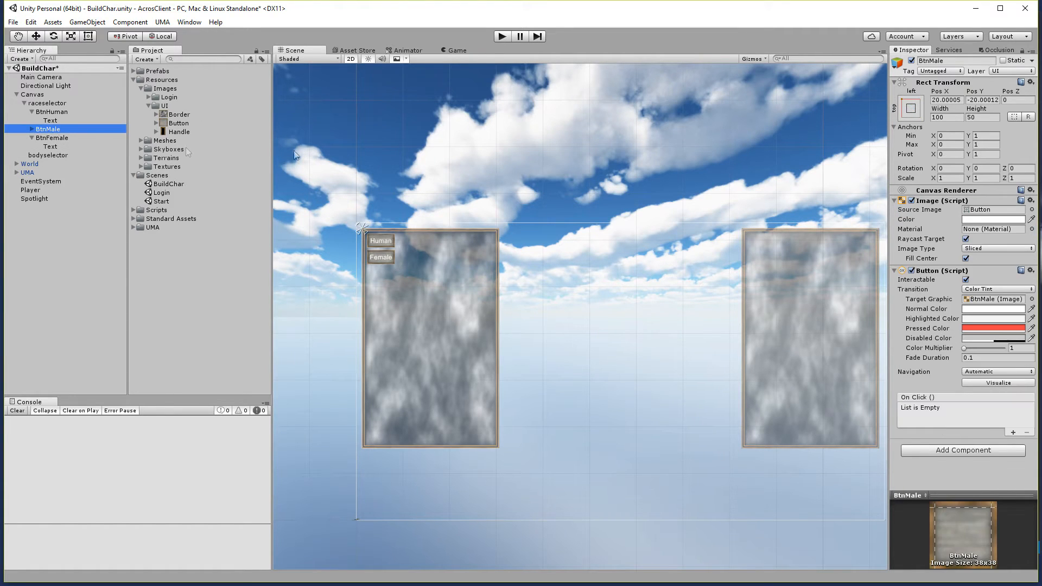
{"action": "left_click", "coordinate": [32, 130]}
{"action": "left_click", "coordinate": [49, 138]}
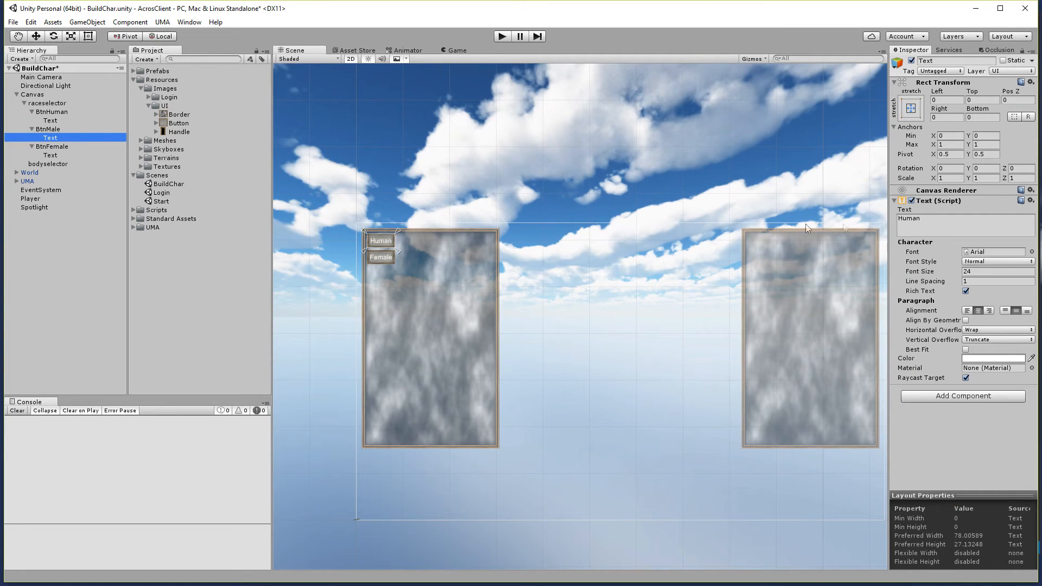
{"action": "left_click", "coordinate": [896, 219]}
{"action": "type", "text": "Male"}
{"action": "key", "text": "Return"}
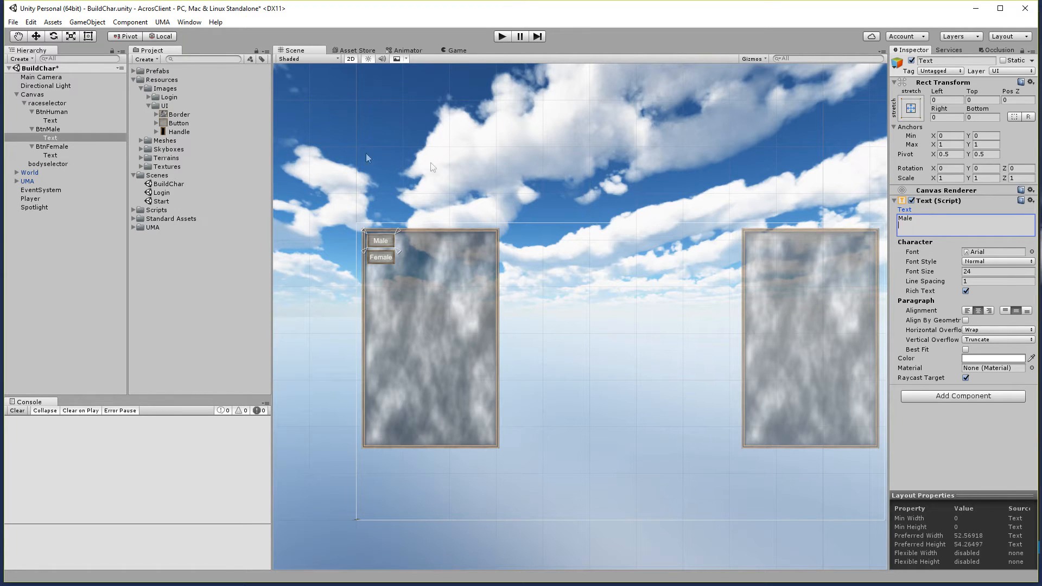
Position the BtnMale button at Pos X 130 and Pos Y -80, beside the Female button.
{"action": "left_click", "coordinate": [48, 129]}
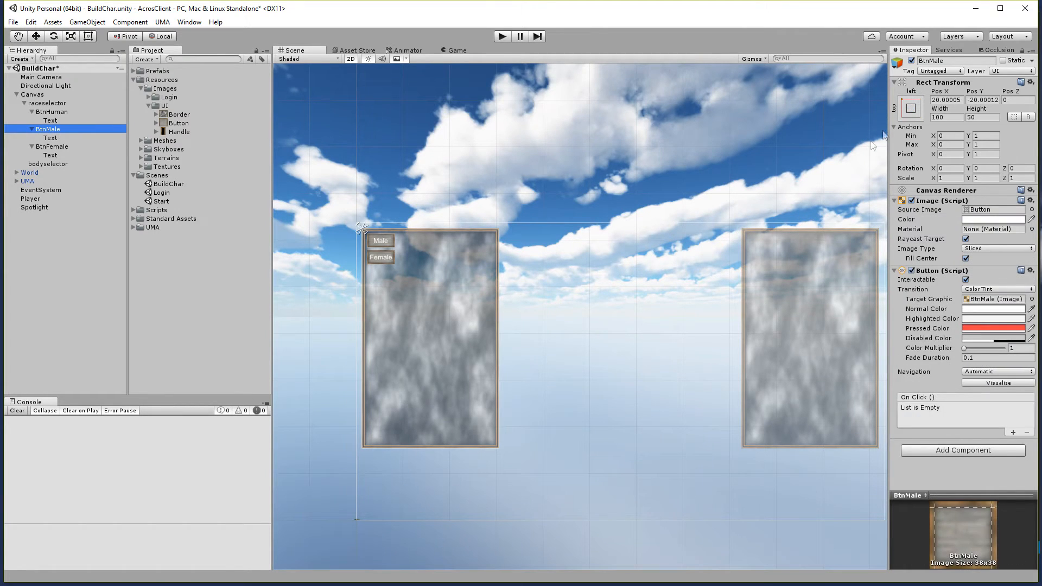
{"action": "left_click", "coordinate": [954, 99]}
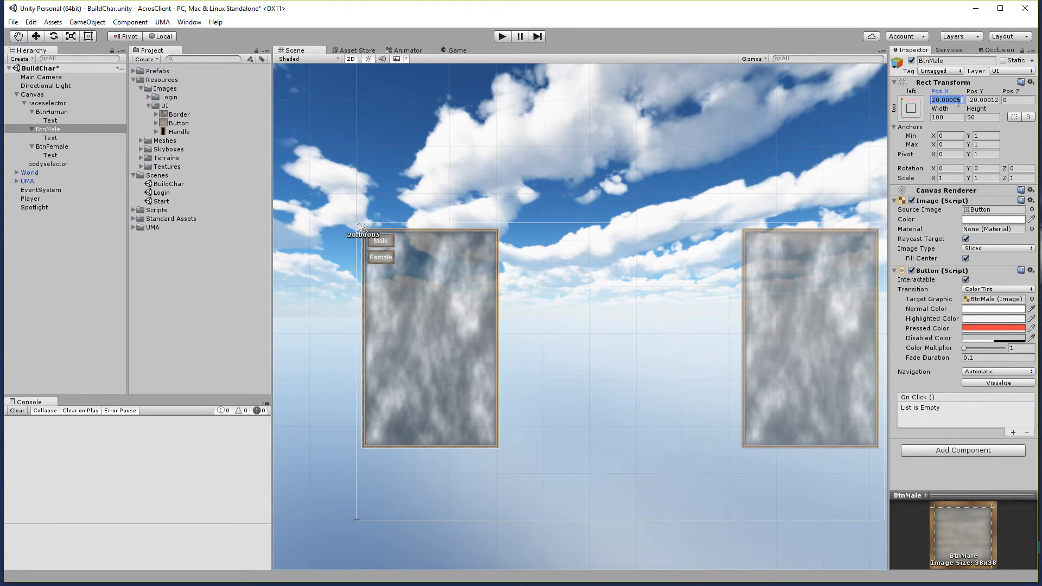
{"action": "type", "text": "110"}
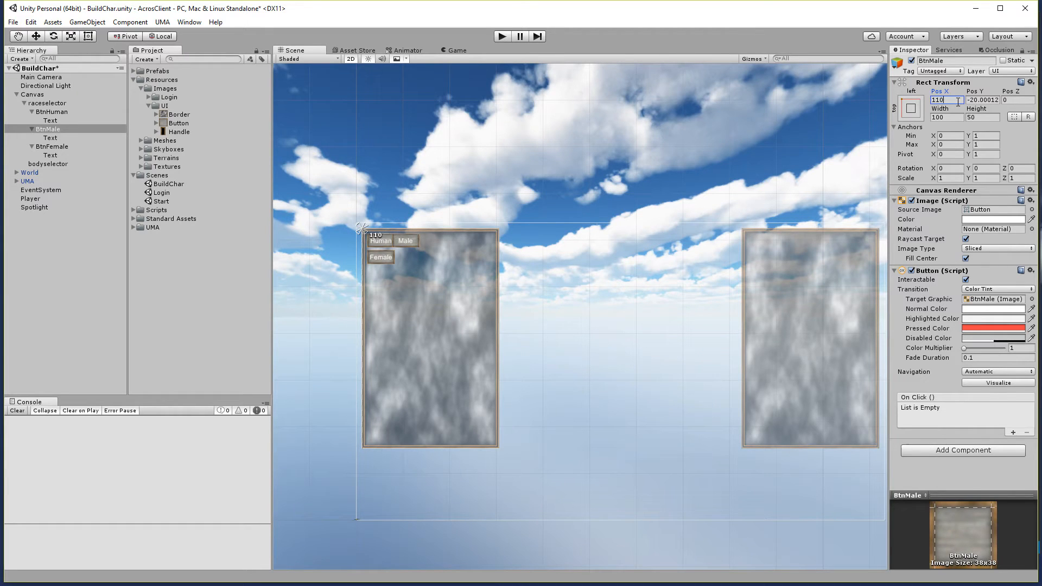
{"action": "key", "text": "BackSpace"}
{"action": "key", "text": "BackSpace"}
{"action": "type", "text": "20"}
{"action": "left_click", "coordinate": [981, 96]}
{"action": "type", "text": "-"}
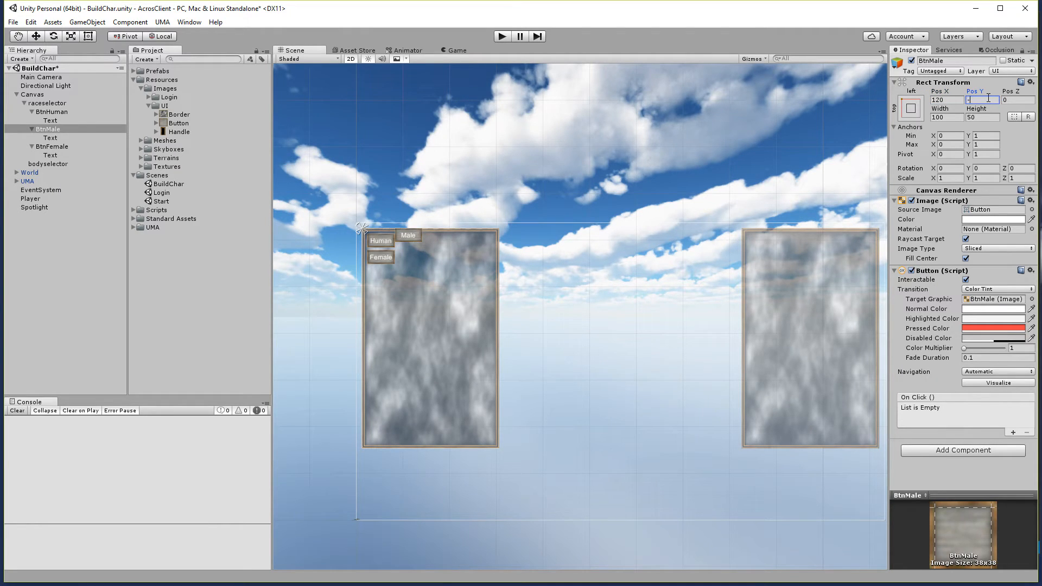
{"action": "type", "text": "90"}
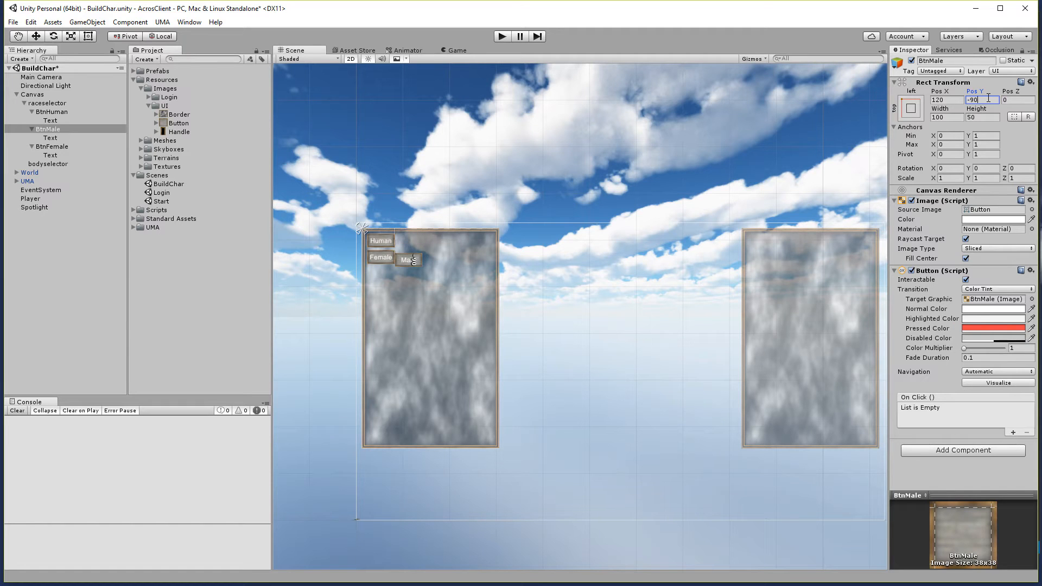
{"action": "key", "text": "BackSpace"}
{"action": "key", "text": "BackSpace"}
{"action": "type", "text": "80"}
{"action": "left_click", "coordinate": [943, 99]}
{"action": "key", "text": "BackSpace"}
{"action": "type", "text": "3"}
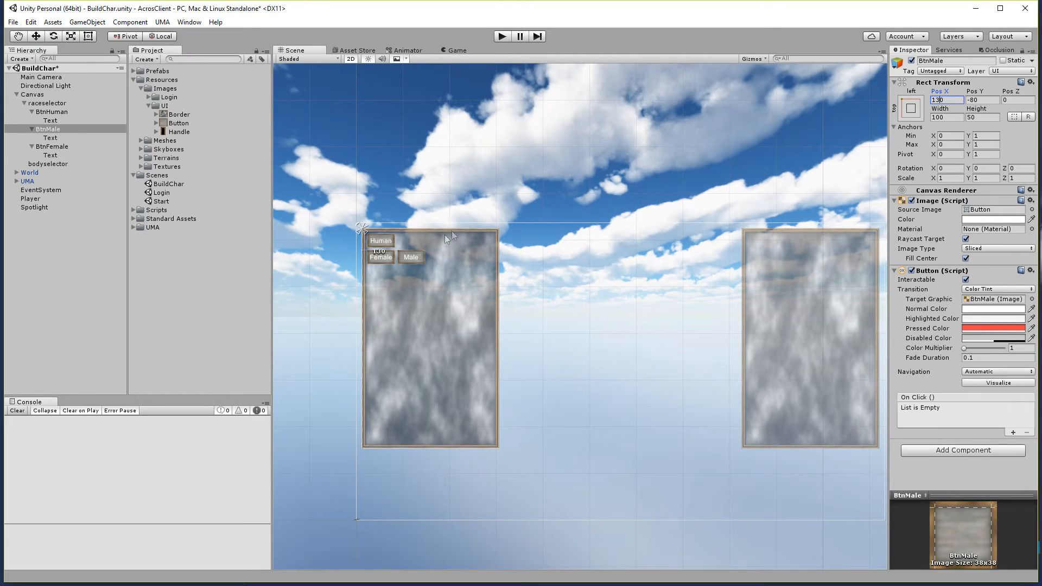
Compare the BtnFemale and BtnMale transforms, and play the scene to test how the buttons react when pressed.
{"action": "left_click", "coordinate": [384, 259]}
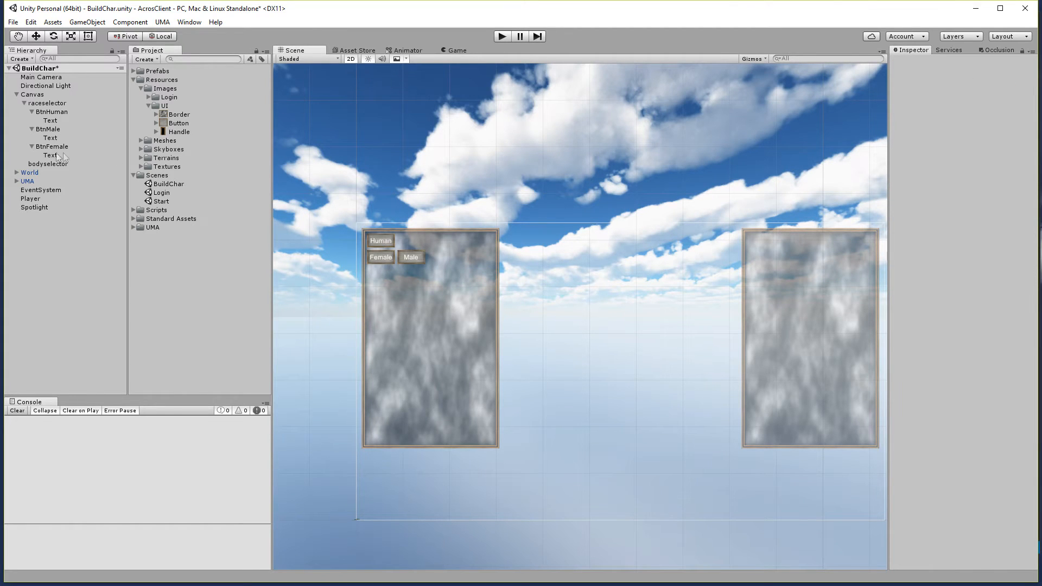
{"action": "left_click", "coordinate": [42, 130]}
{"action": "left_click", "coordinate": [51, 147]}
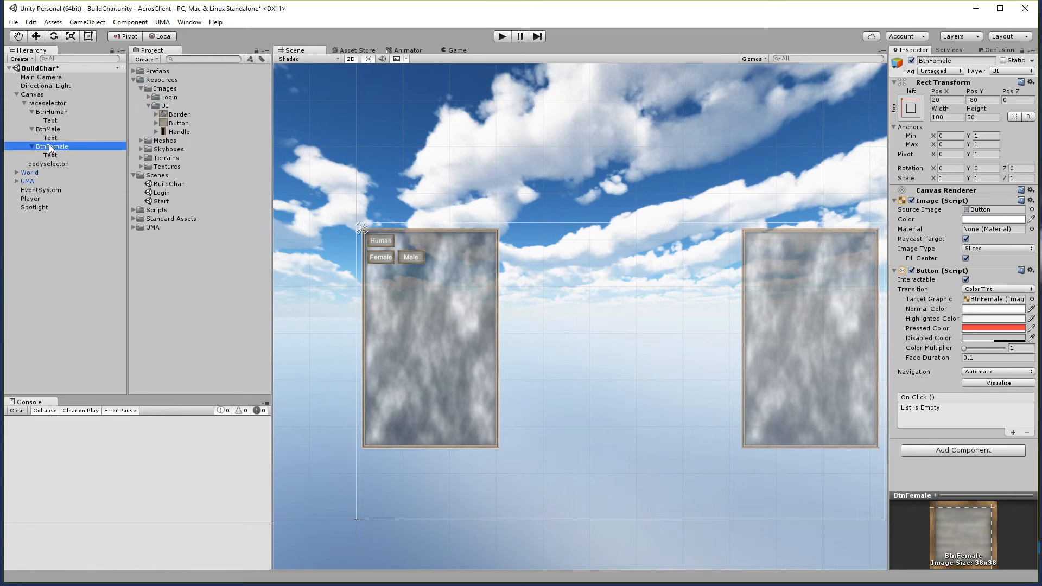
{"action": "left_click", "coordinate": [55, 130]}
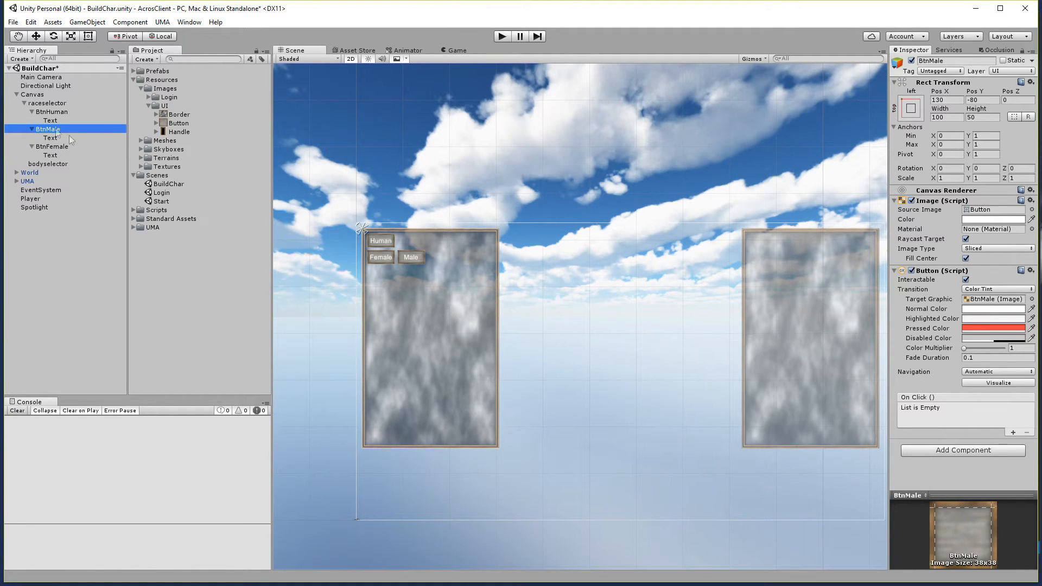
{"action": "left_click", "coordinate": [500, 37]}
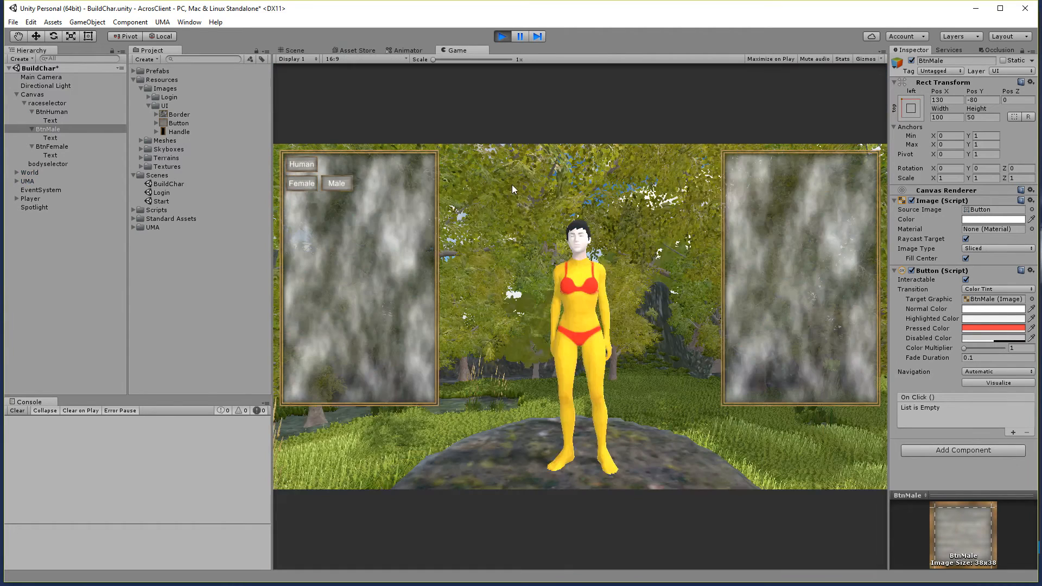
{"action": "left_click", "coordinate": [331, 184]}
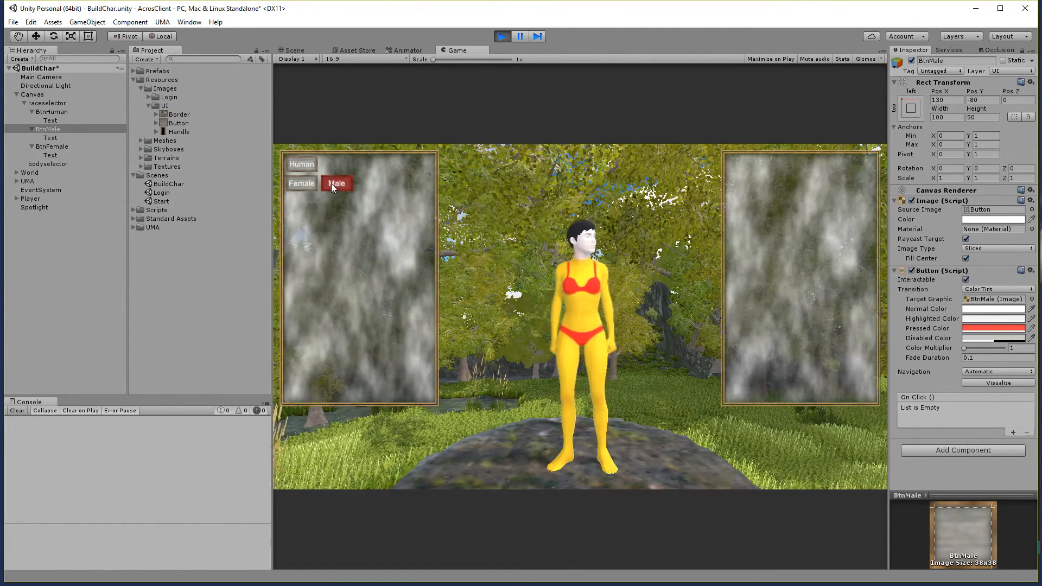
{"action": "left_click", "coordinate": [307, 172]}
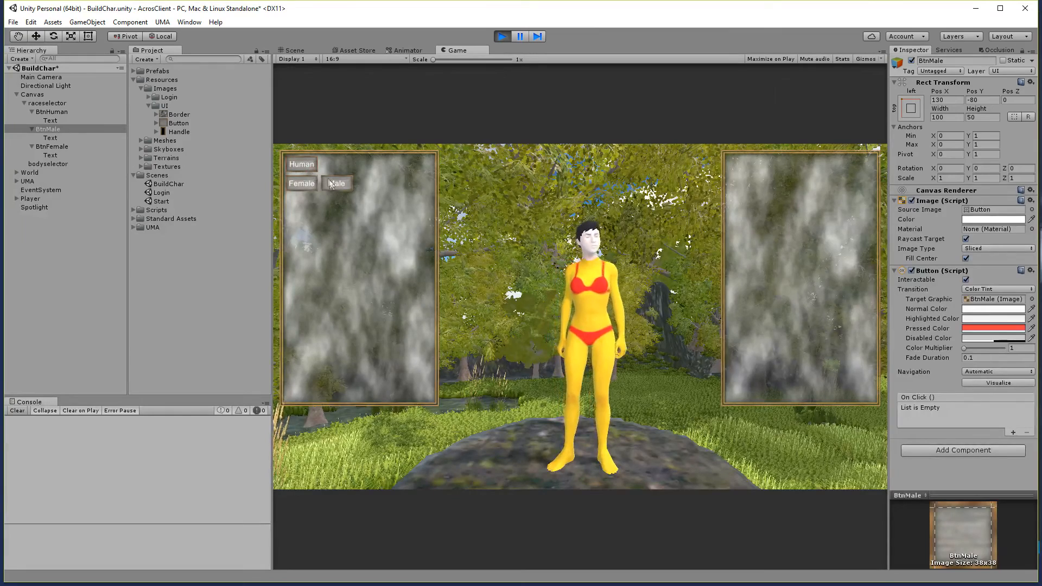
Examine the raceselector buttons up close in the Scene view while the scene plays, and return to the Game view.
{"action": "left_click", "coordinate": [296, 50]}
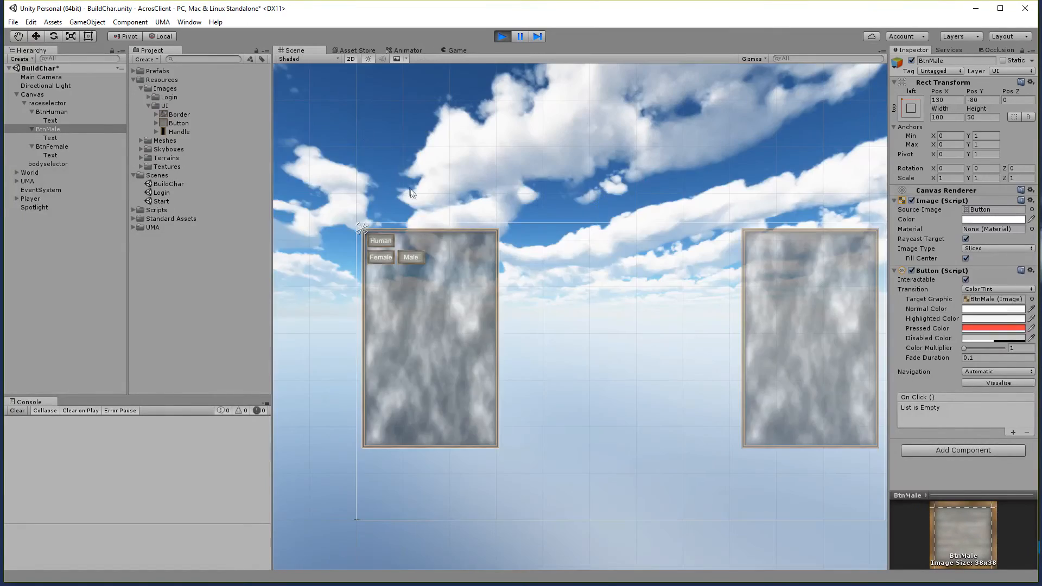
{"action": "scroll", "coordinate": [416, 193], "scroll_direction": "up", "scroll_amount": 5}
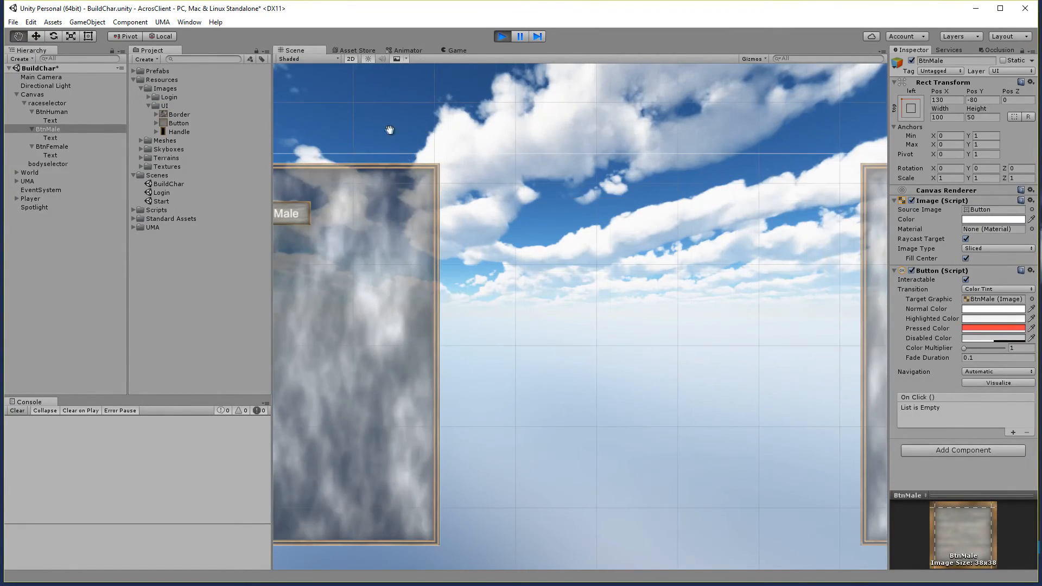
{"action": "scroll", "coordinate": [604, 128], "scroll_direction": "down", "scroll_amount": 5}
{"action": "scroll", "coordinate": [591, 155], "scroll_direction": "up", "scroll_amount": 4}
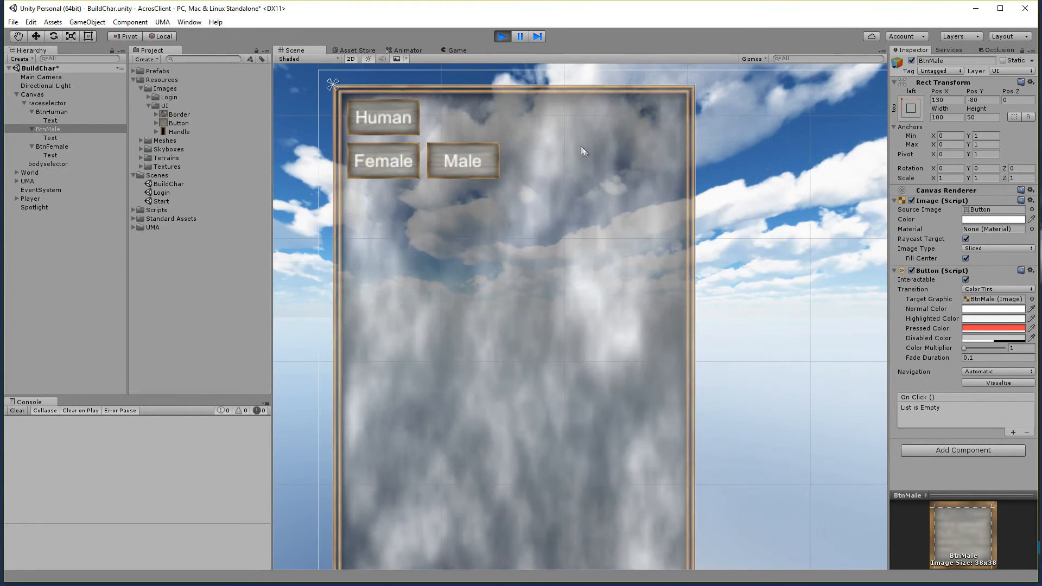
{"action": "scroll", "coordinate": [550, 134], "scroll_direction": "up", "scroll_amount": 1}
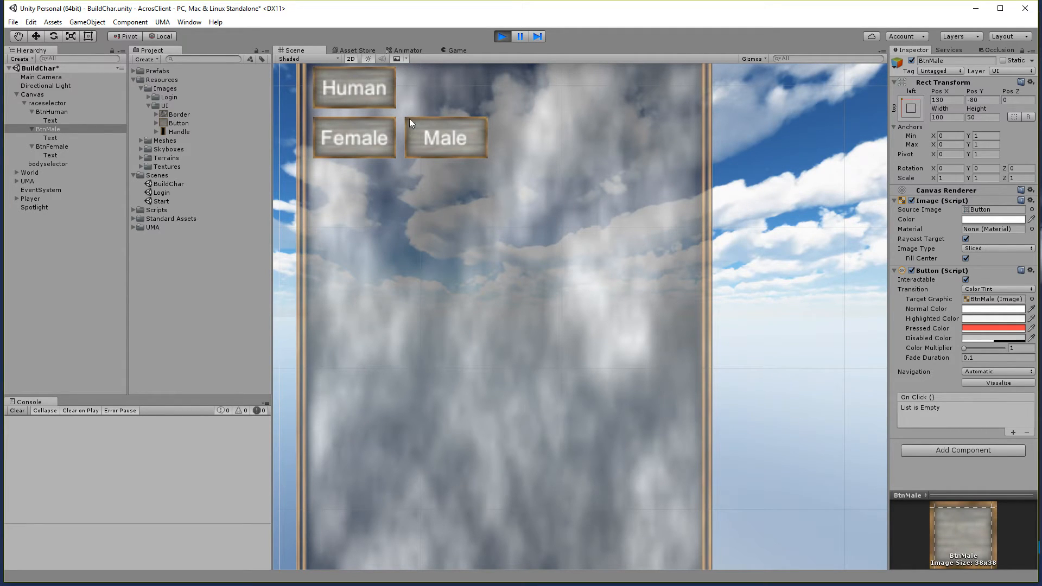
{"action": "left_click", "coordinate": [456, 51]}
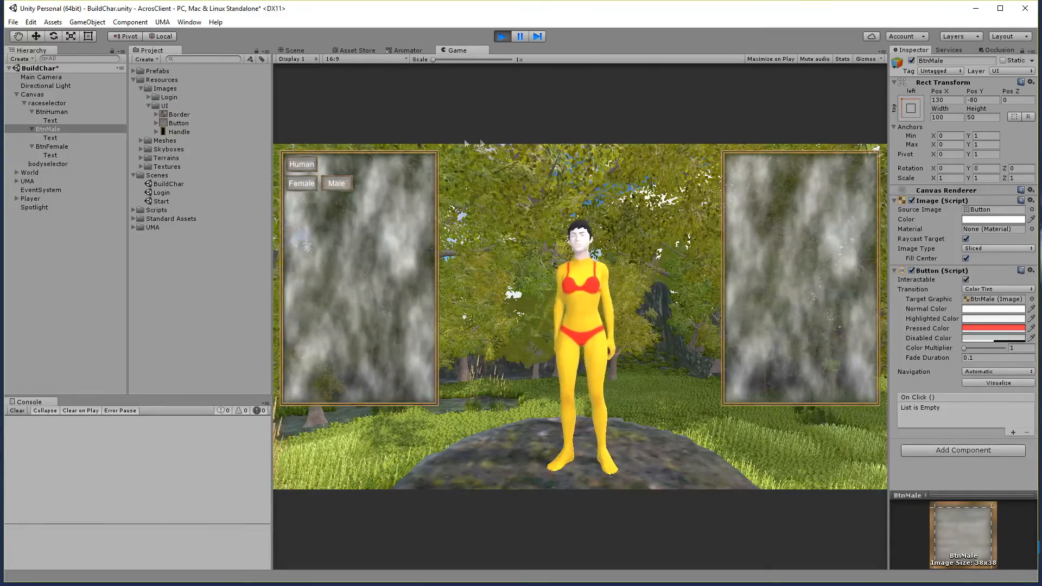
Stop playing the scene and collapse the BtnHuman, BtnMale and BtnFemale entries in the hierarchy.
{"action": "left_click", "coordinate": [46, 129]}
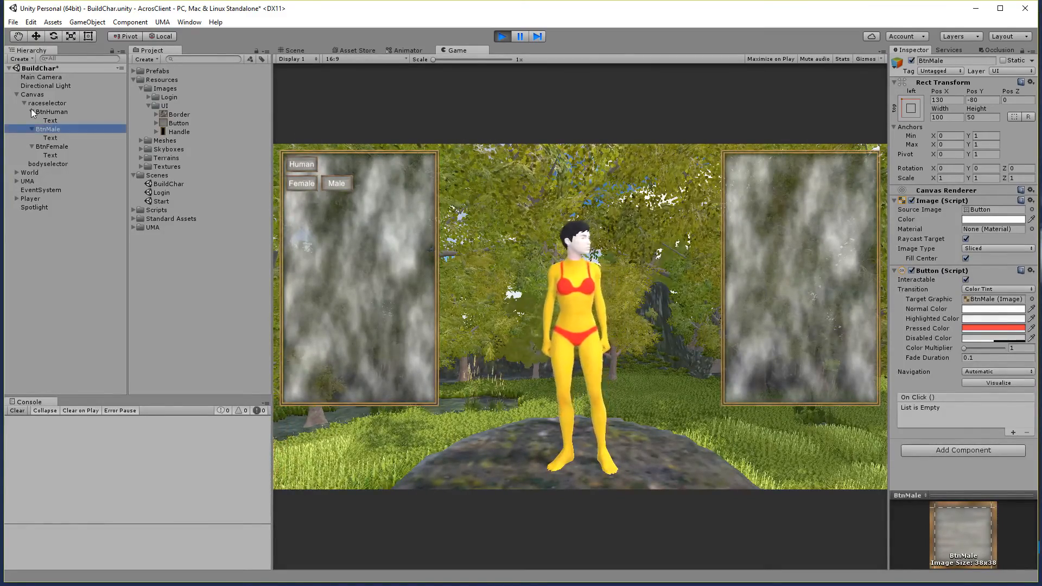
{"action": "left_click", "coordinate": [31, 112]}
{"action": "left_click", "coordinate": [501, 36]}
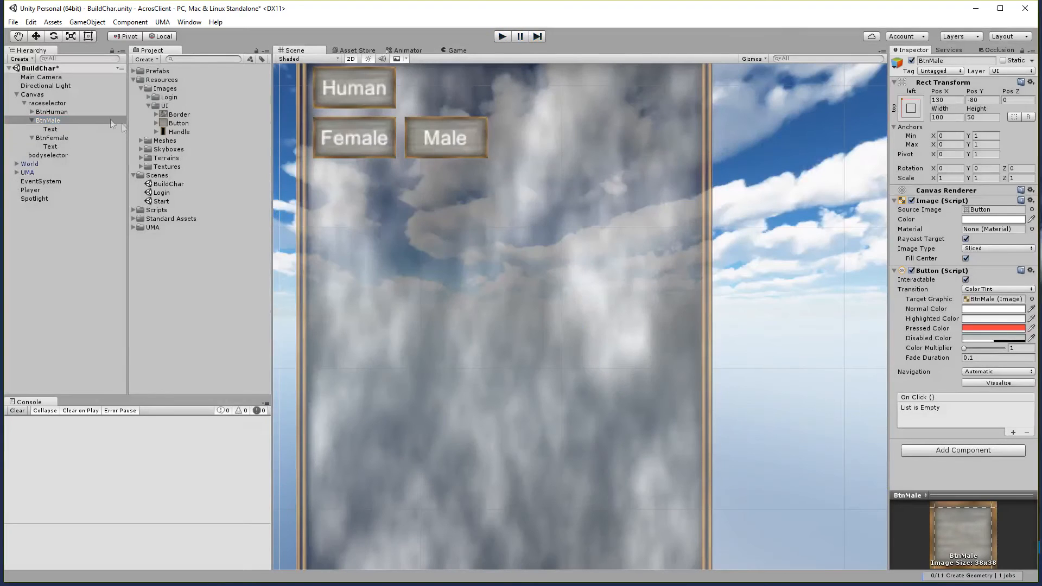
{"action": "left_click", "coordinate": [31, 138]}
{"action": "left_click", "coordinate": [31, 120]}
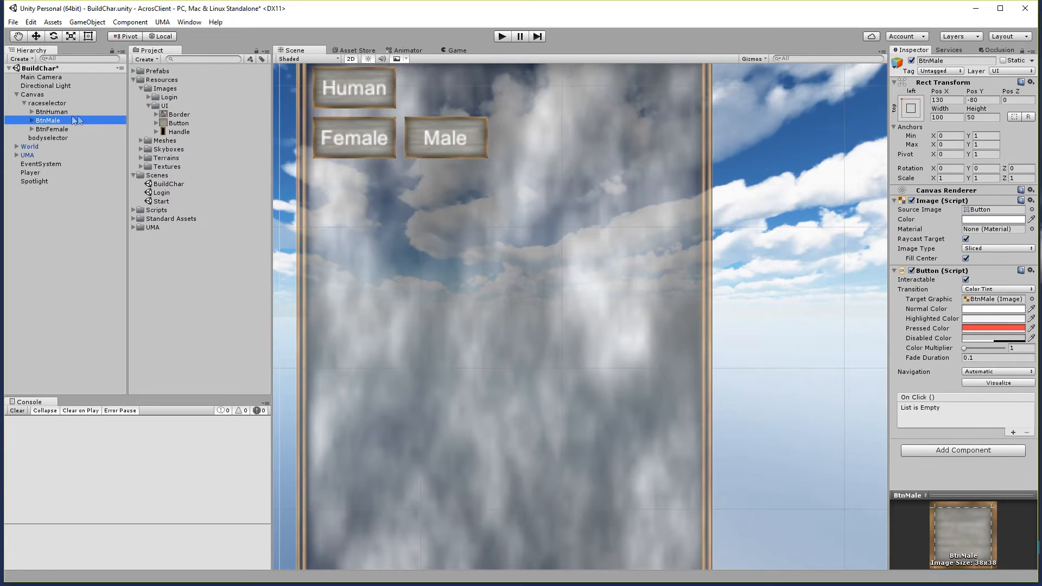
Add a UI slider as a child of raceselector.
{"action": "scroll", "coordinate": [328, 167], "scroll_direction": "up", "scroll_amount": 1}
{"action": "scroll", "coordinate": [318, 161], "scroll_direction": "down", "scroll_amount": 3}
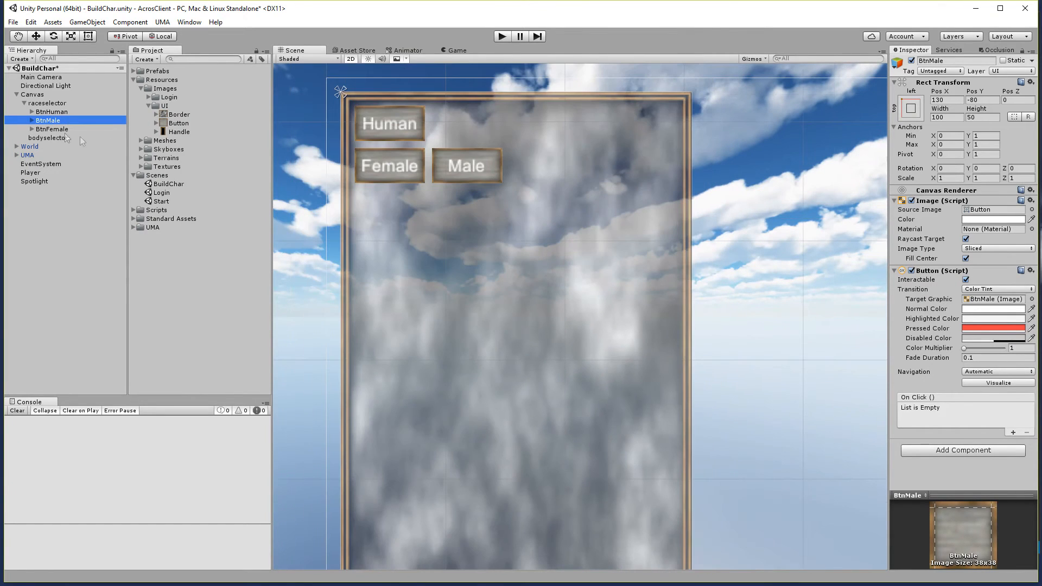
{"action": "left_click", "coordinate": [32, 96]}
{"action": "left_click", "coordinate": [46, 104]}
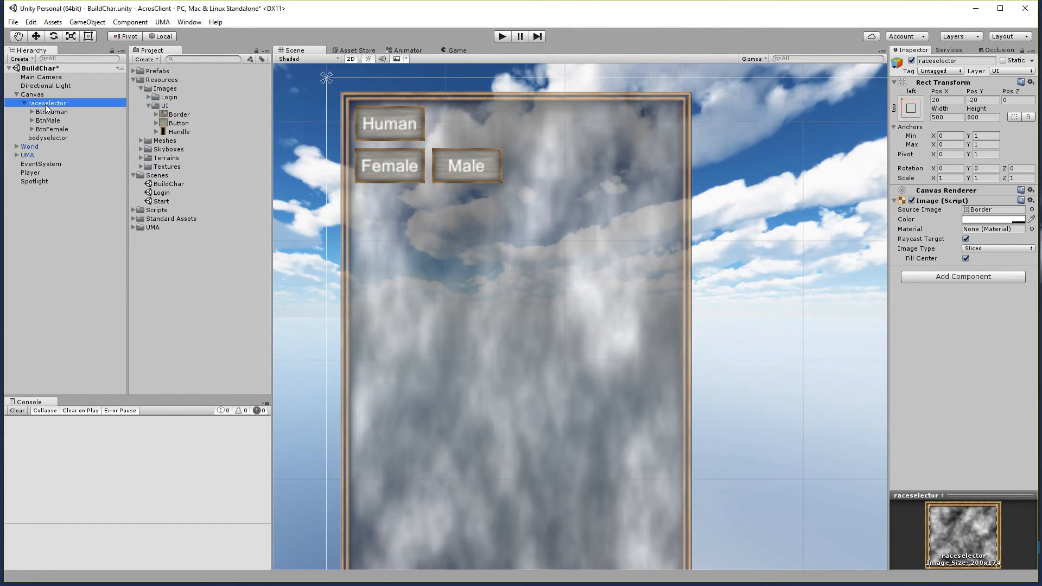
{"action": "right_click", "coordinate": [50, 104]}
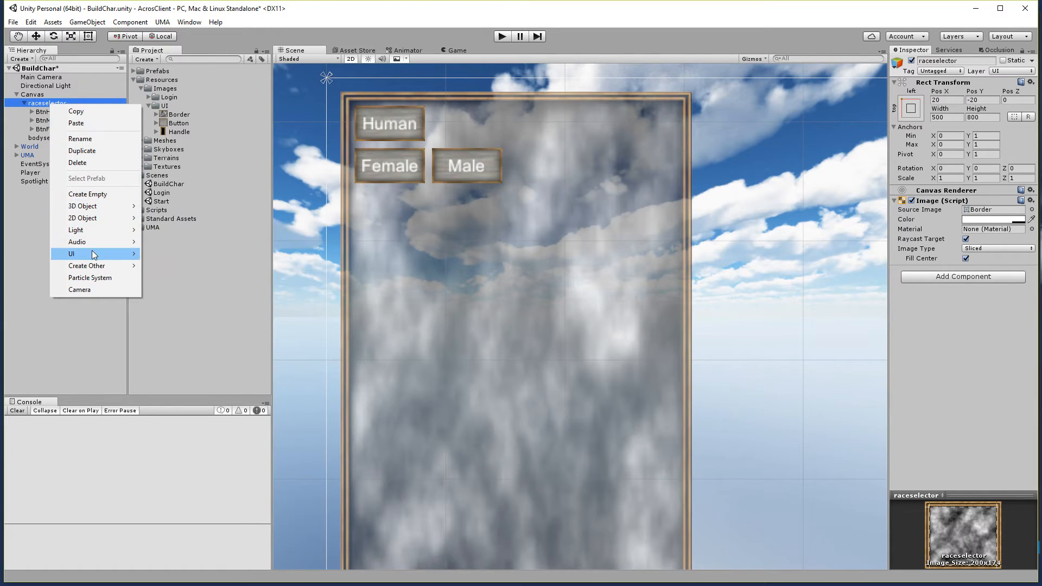
{"action": "mouse_move", "coordinate": [93, 251]}
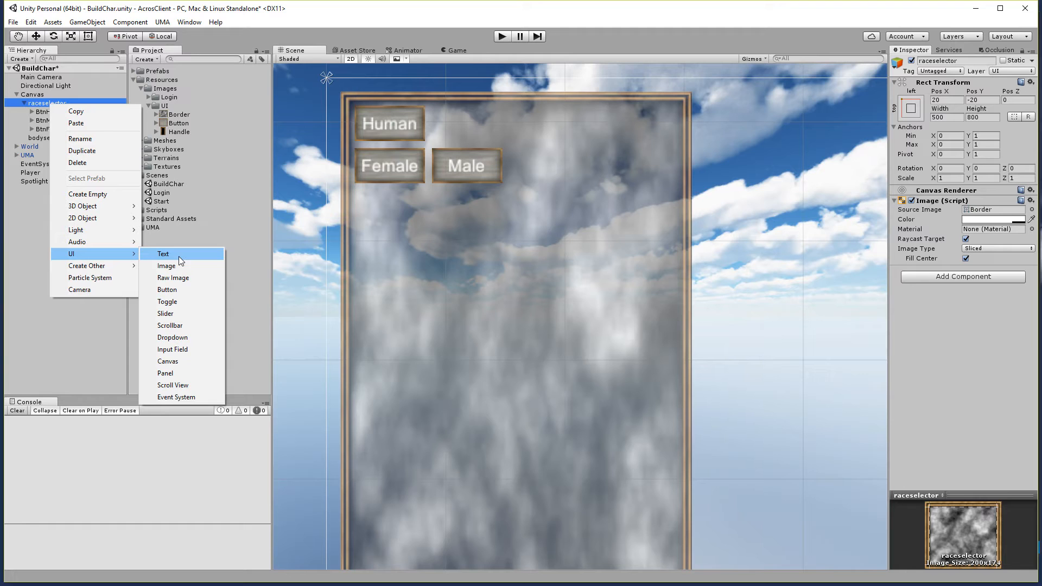
{"action": "left_click", "coordinate": [179, 315]}
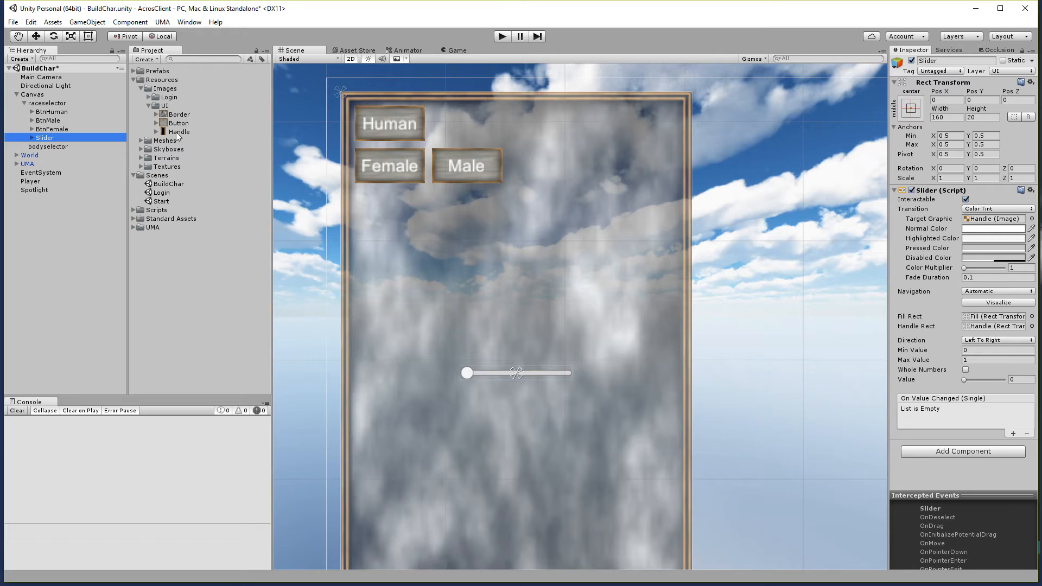
{"action": "left_click_drag", "start_coordinate": [178, 136], "coordinate": [183, 182]}
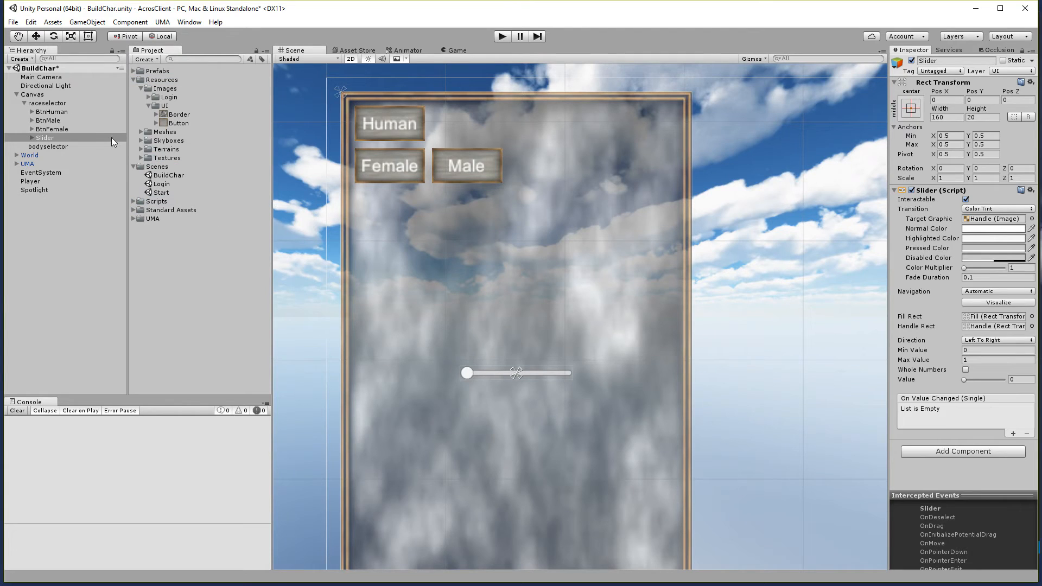
Expand the Slider with its Fill Area and Handle Slide Area, and select the Handle object inside it.
{"action": "left_click", "coordinate": [32, 138]}
{"action": "left_click", "coordinate": [39, 155]}
{"action": "left_click", "coordinate": [39, 172]}
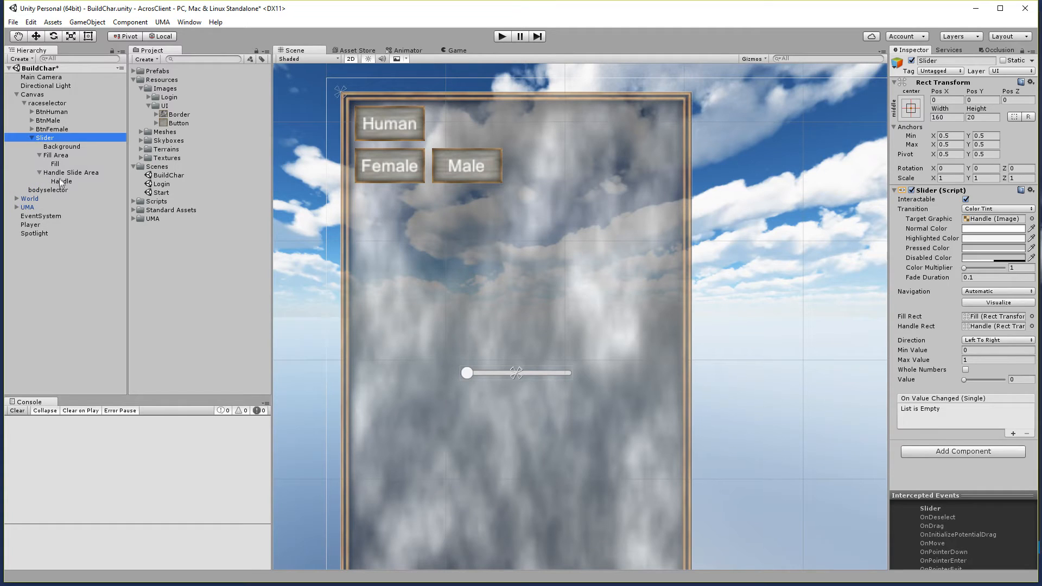
{"action": "left_click", "coordinate": [64, 172]}
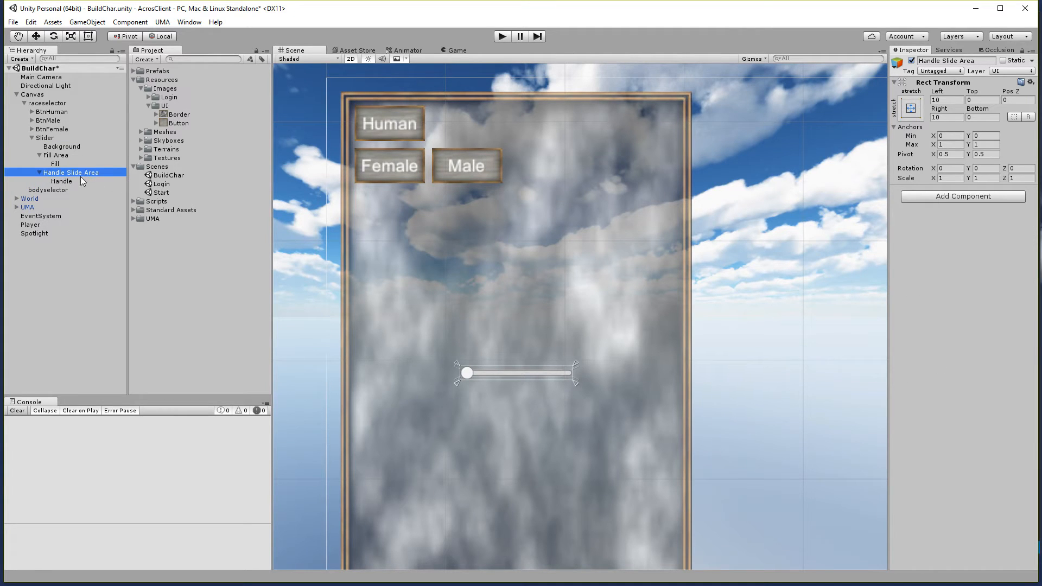
{"action": "left_click", "coordinate": [80, 180]}
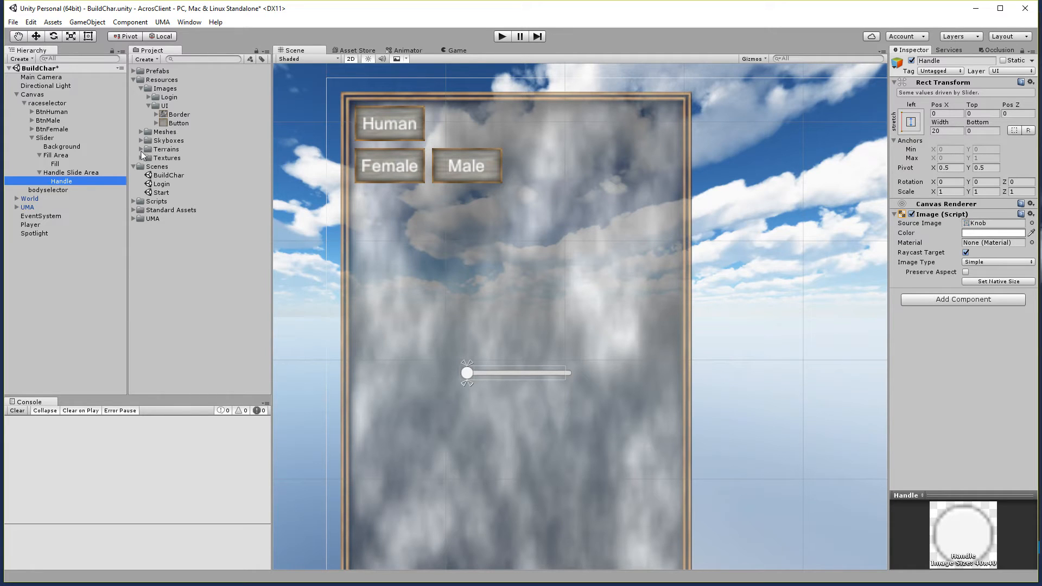
Find the misplaced Handle sprite in the project's Terrains folder, move it back into Images/UI, and collapse the Terrains and Textures folders.
{"action": "left_click", "coordinate": [133, 217]}
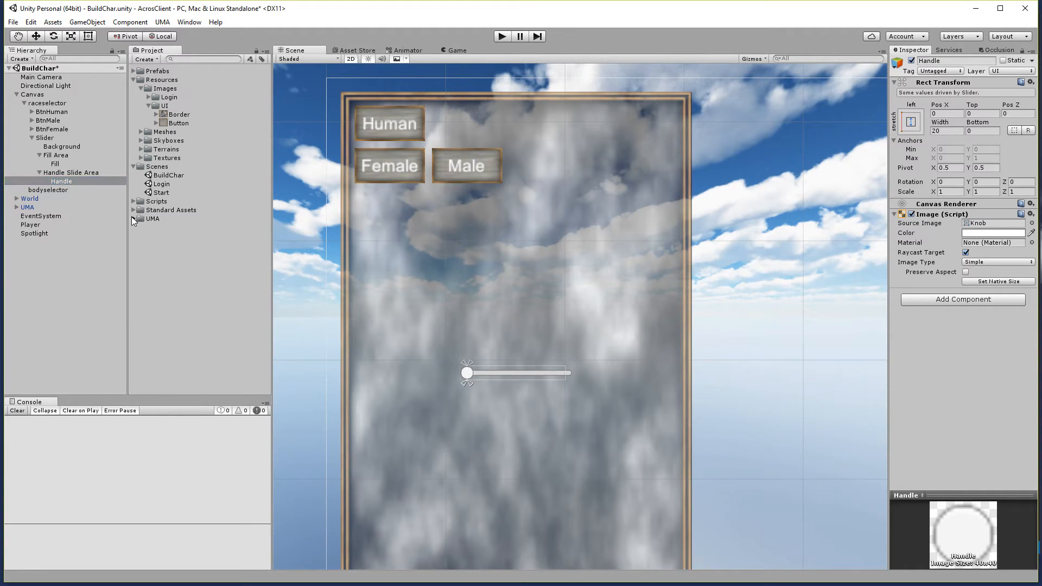
{"action": "left_click", "coordinate": [132, 210]}
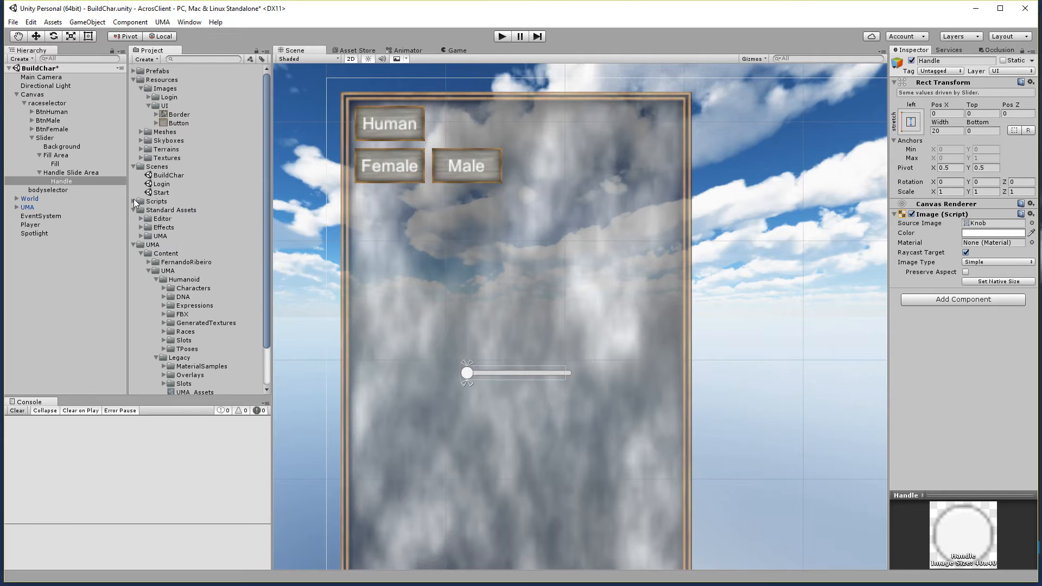
{"action": "left_click", "coordinate": [134, 201]}
{"action": "left_click", "coordinate": [134, 167]}
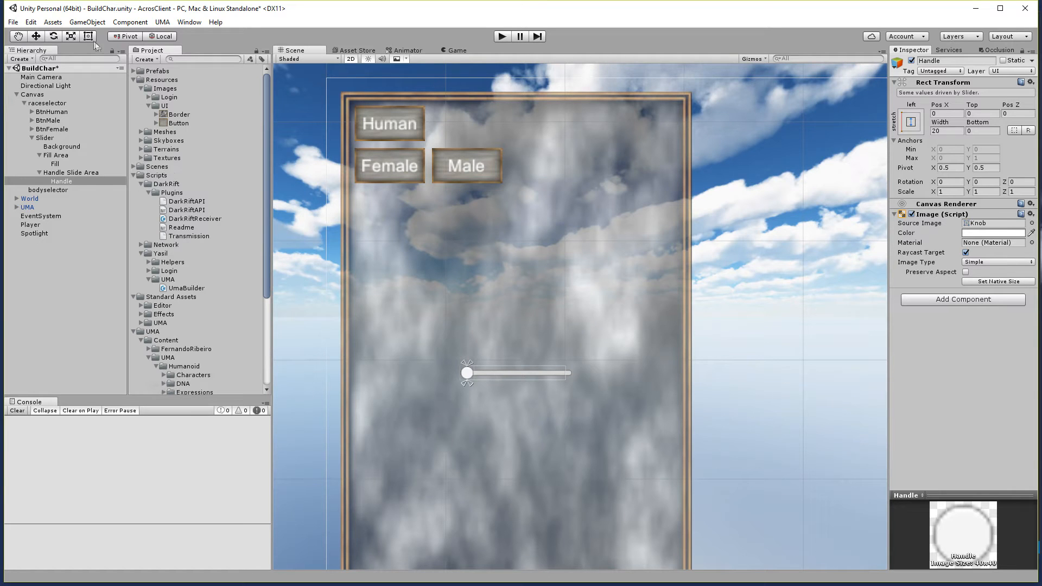
{"action": "left_click", "coordinate": [138, 157]}
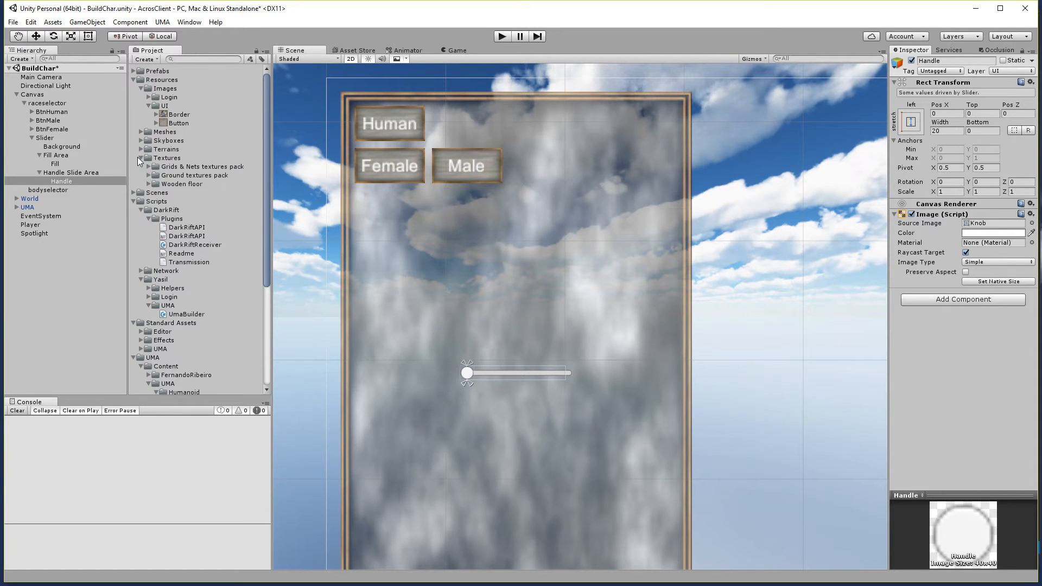
{"action": "left_click", "coordinate": [139, 149]}
{"action": "left_click_drag", "start_coordinate": [163, 166], "coordinate": [168, 108]}
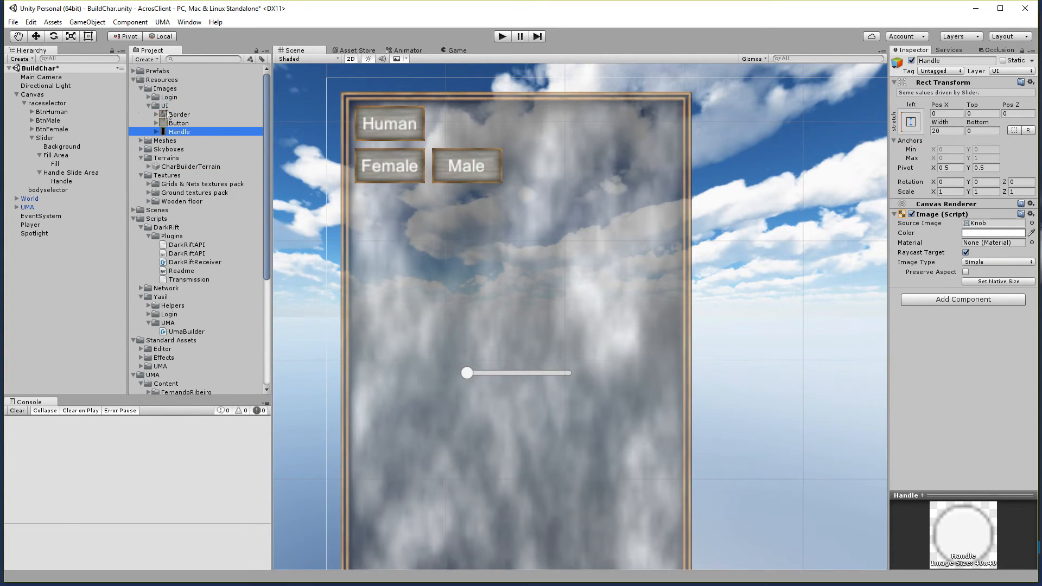
{"action": "left_click", "coordinate": [142, 158]}
{"action": "left_click", "coordinate": [141, 167]}
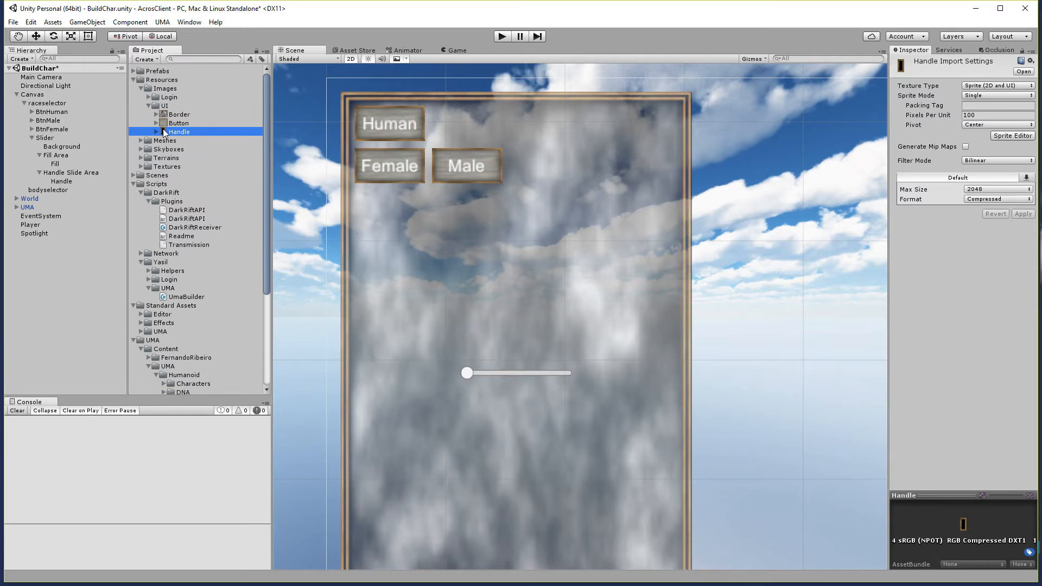
Assign the Handle sprite as the source image of the slider's Handle and turn on Preserve Aspect.
{"action": "left_click_drag", "start_coordinate": [174, 135], "coordinate": [984, 227]}
{"action": "left_click", "coordinate": [61, 181]}
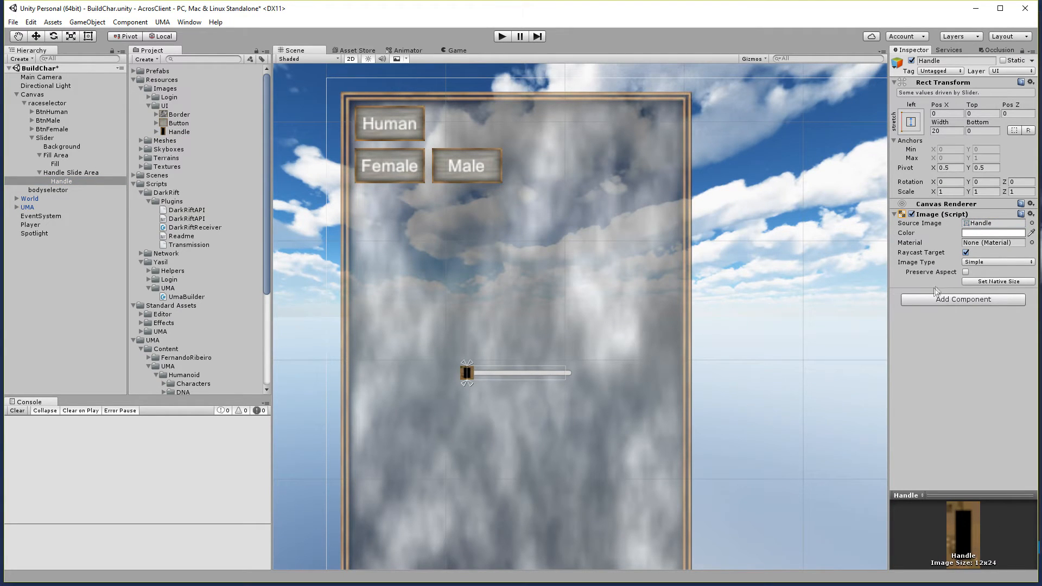
{"action": "left_click", "coordinate": [966, 272]}
{"action": "left_click", "coordinate": [948, 132]}
Set the Slider's width to 200 and its height to 40.
{"action": "left_click", "coordinate": [89, 171]}
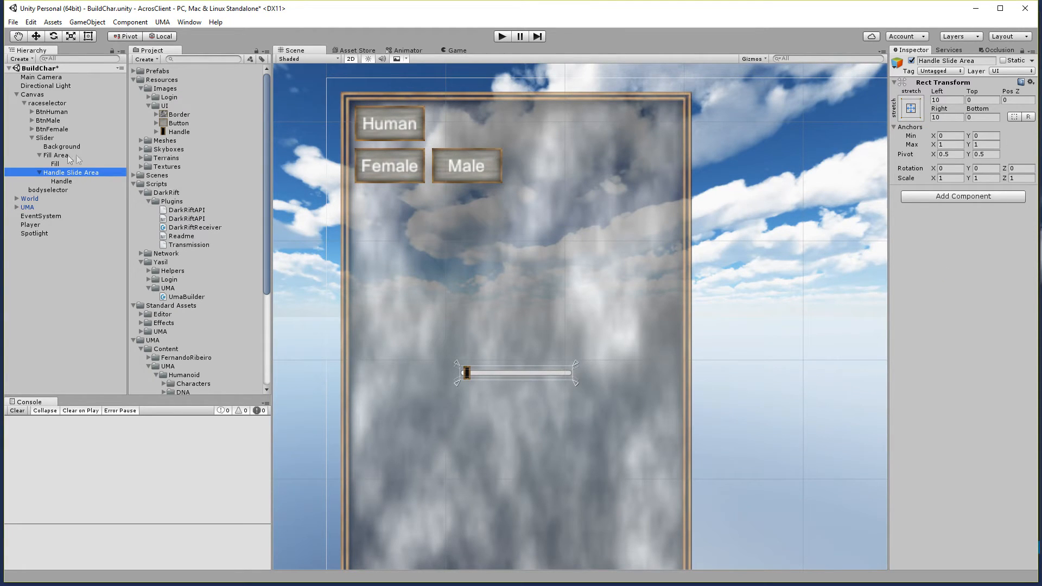
{"action": "left_click", "coordinate": [45, 139]}
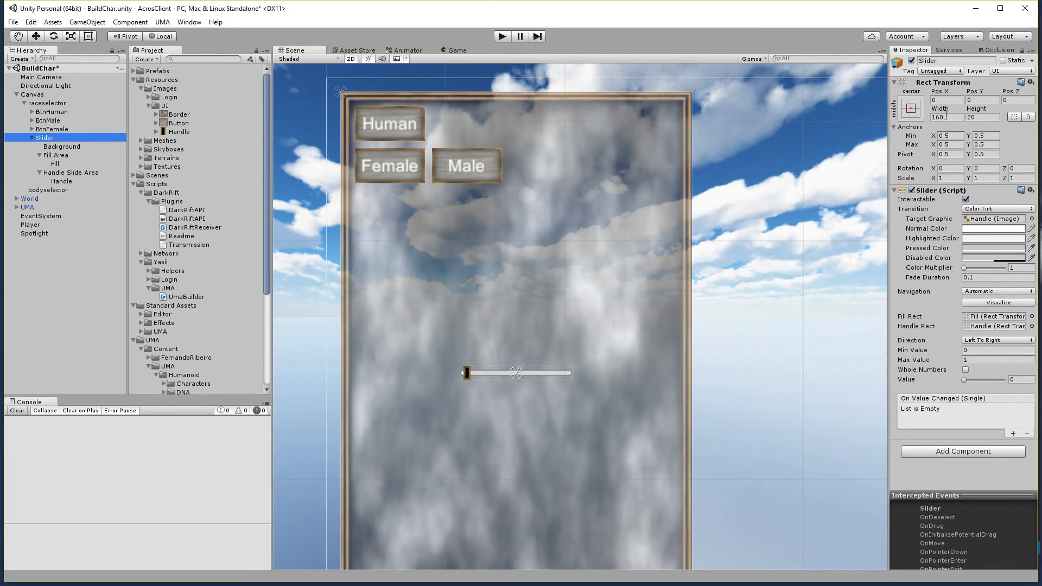
{"action": "left_click", "coordinate": [945, 116]}
{"action": "type", "text": "200"}
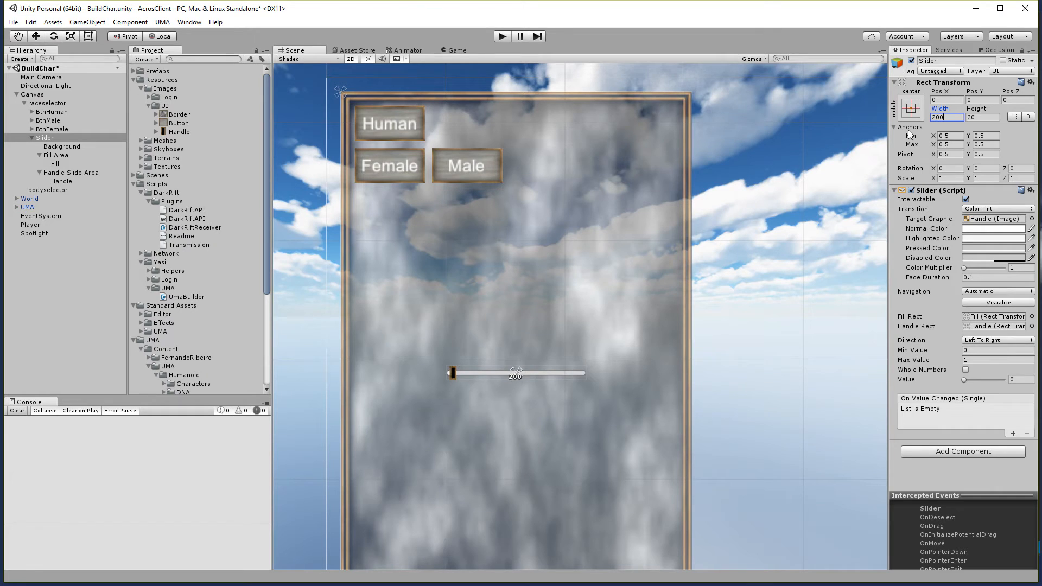
{"action": "key", "text": "Tab"}
{"action": "type", "text": "40"}
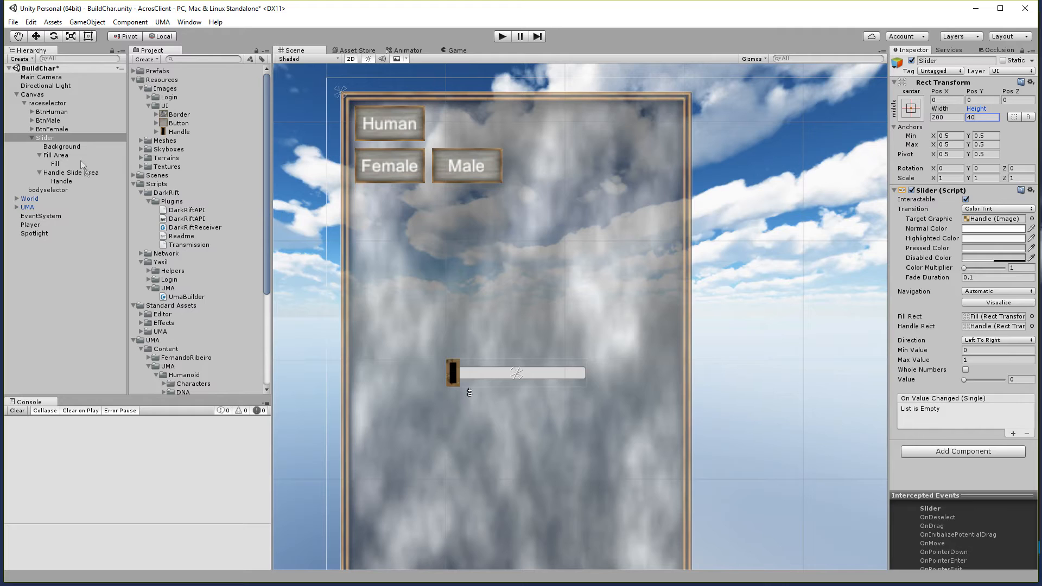
Colour the slider's Background image with the Handle Background preset.
{"action": "left_click", "coordinate": [65, 148]}
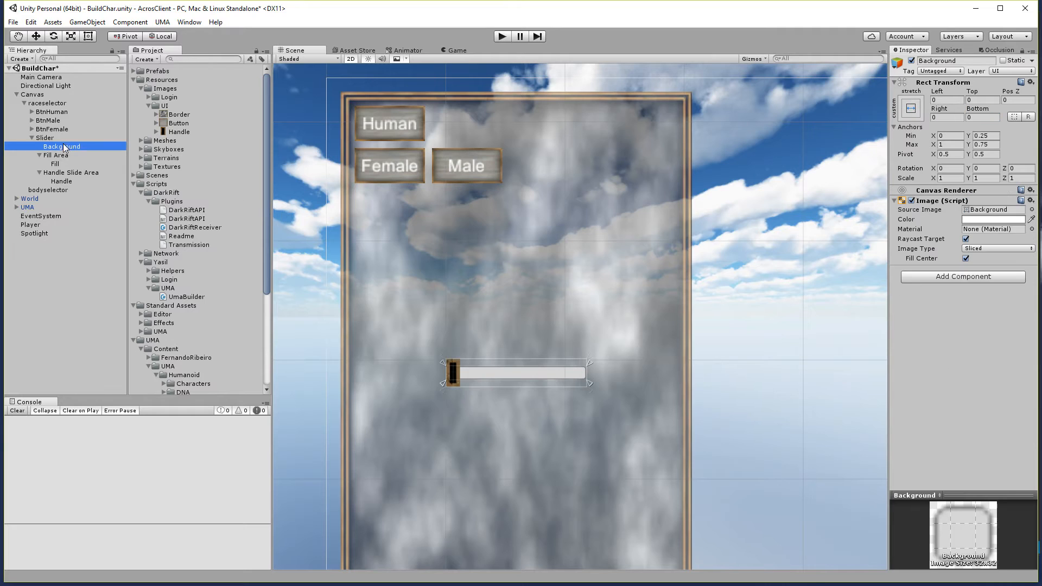
{"action": "left_click", "coordinate": [1031, 220]}
{"action": "left_click", "coordinate": [921, 223]}
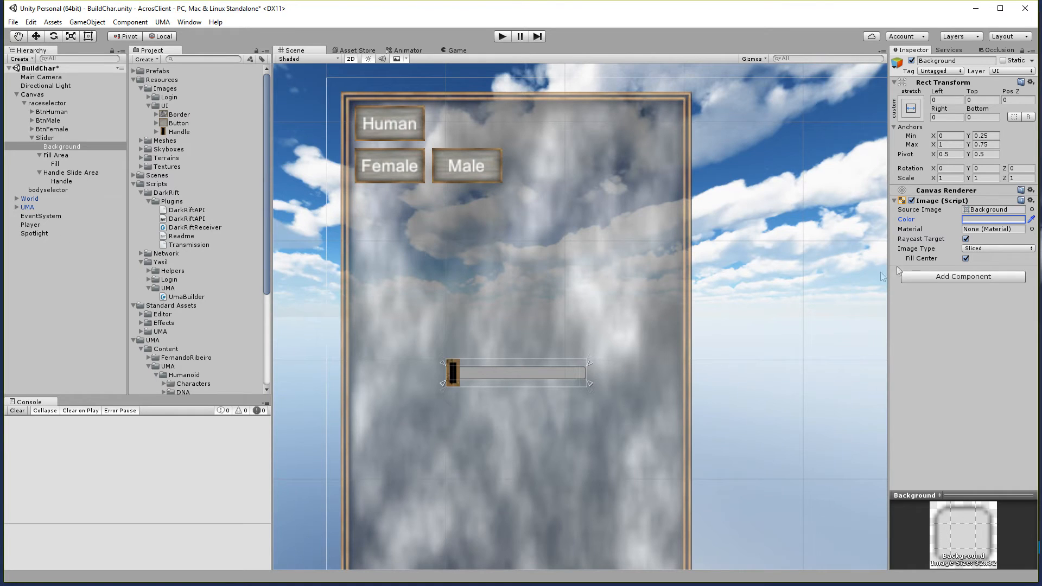
{"action": "left_click", "coordinate": [992, 220]}
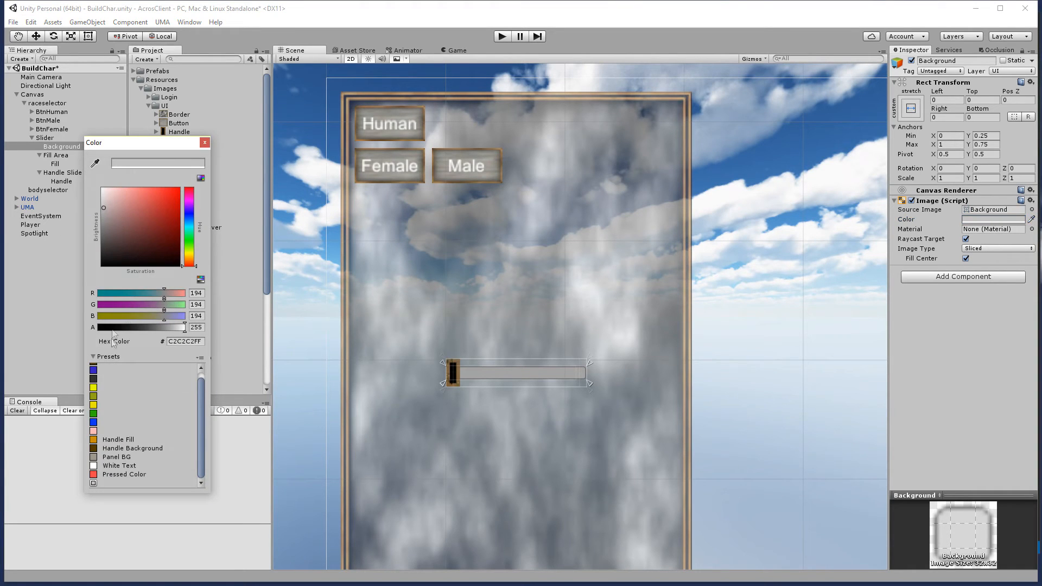
{"action": "left_click", "coordinate": [95, 449]}
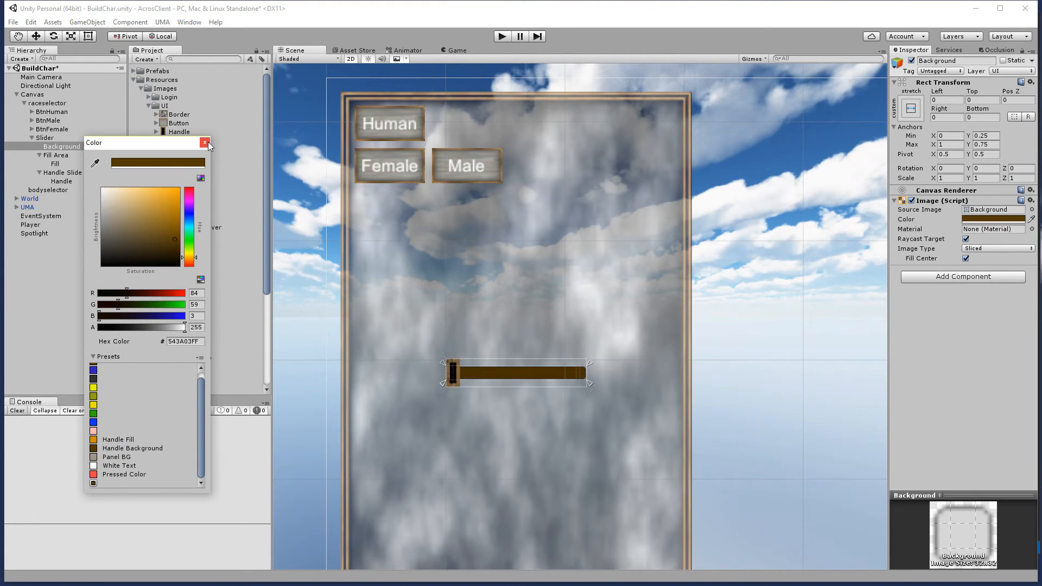
{"action": "left_click", "coordinate": [205, 142]}
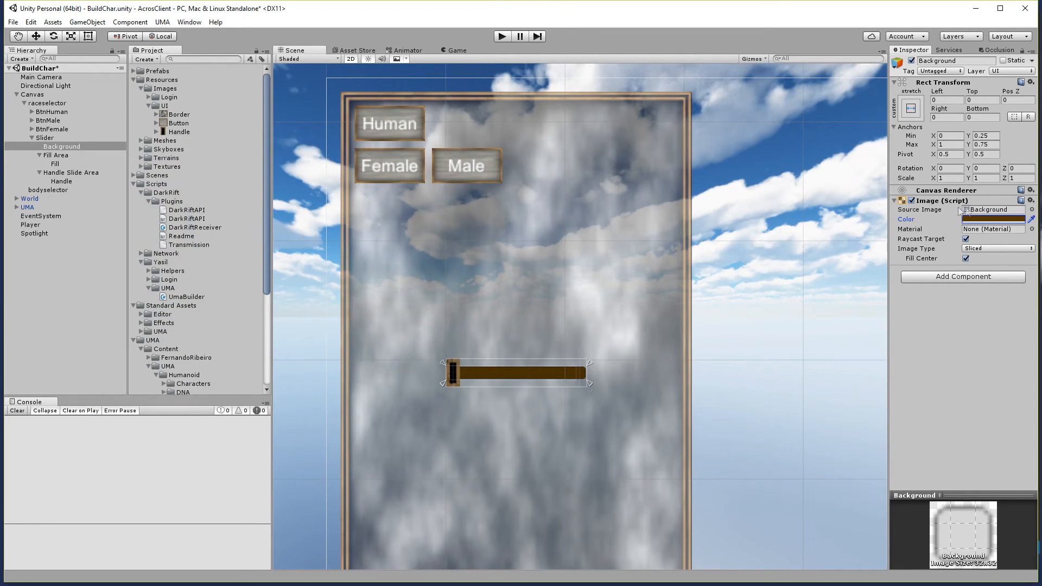
Colour the slider's Fill image with the Handle Fill preset, and clear the console messages.
{"action": "left_click", "coordinate": [55, 163]}
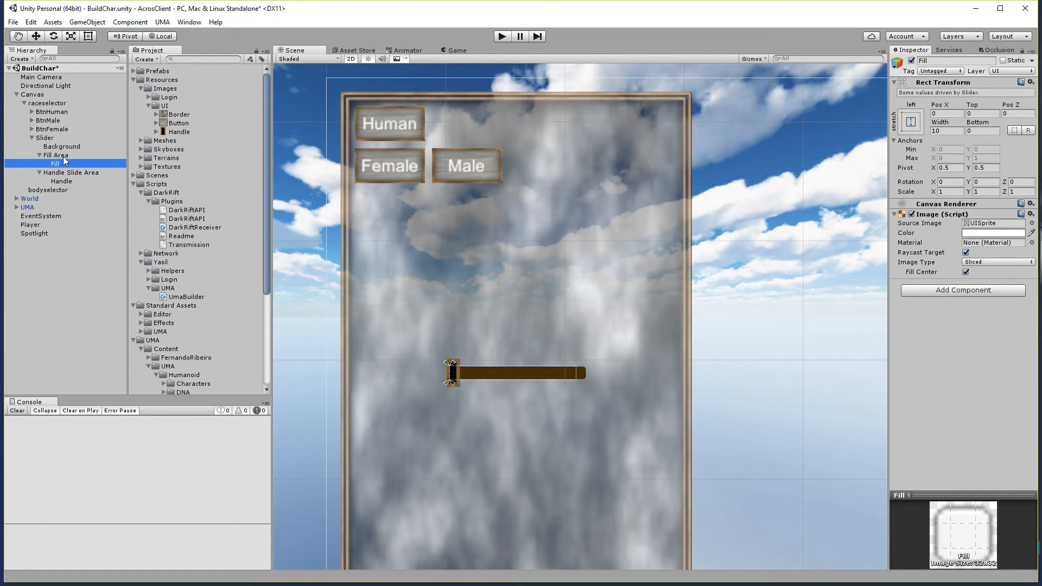
{"action": "left_click", "coordinate": [1003, 233]}
{"action": "left_click", "coordinate": [124, 440]}
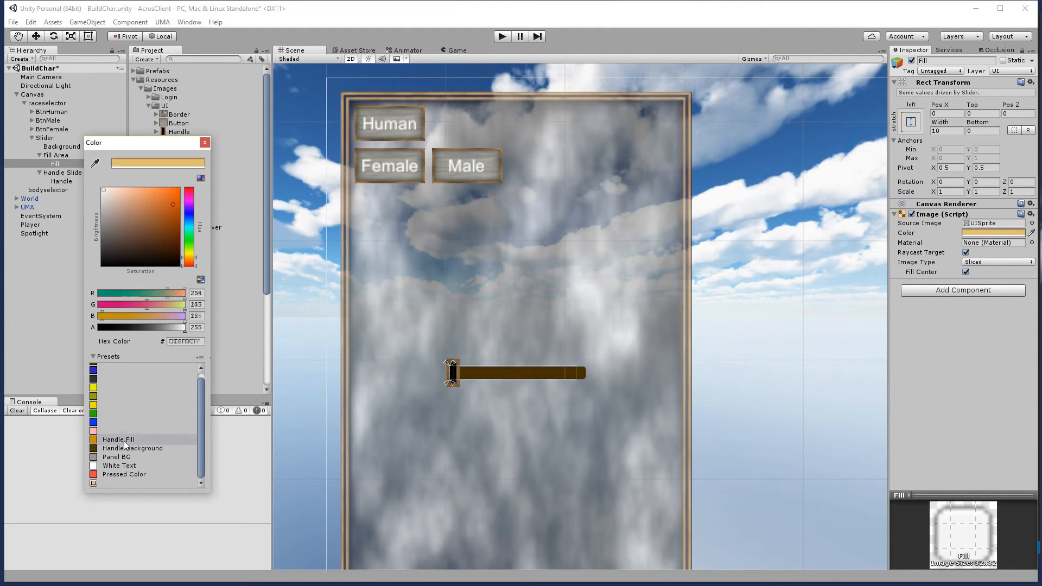
{"action": "left_click", "coordinate": [205, 142]}
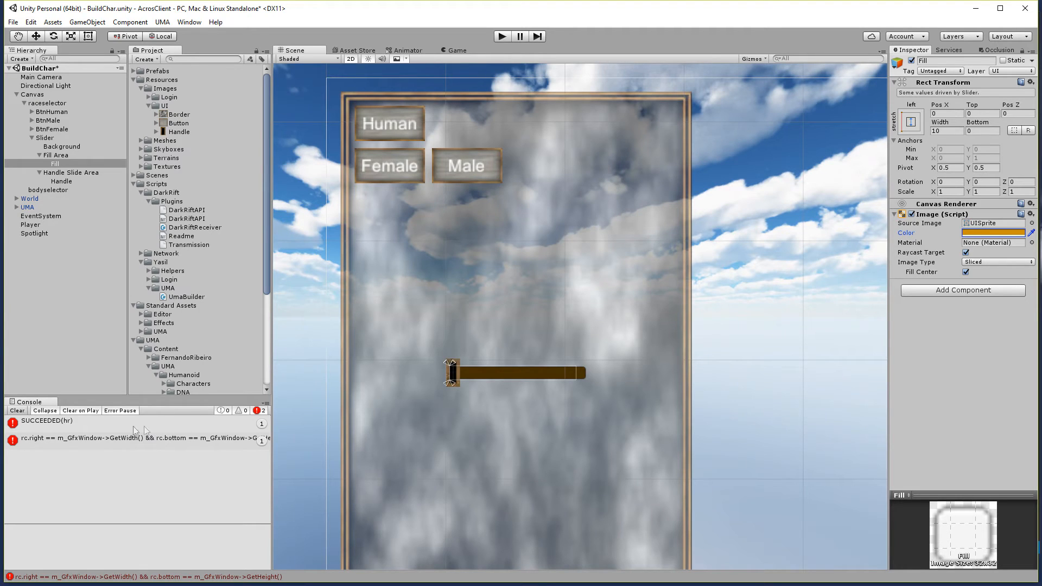
{"action": "left_click", "coordinate": [18, 411]}
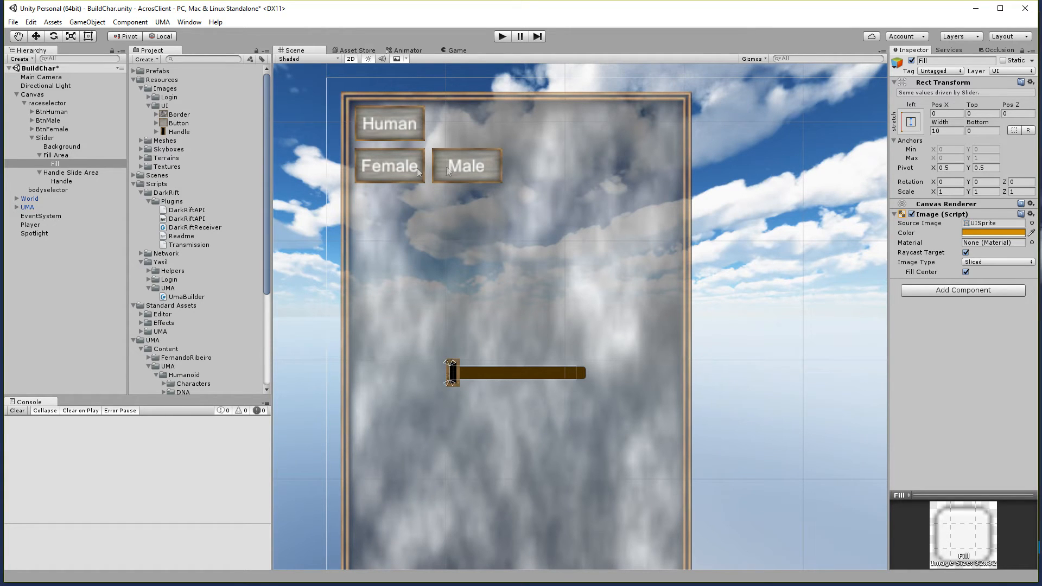
Anchor the Slider to the top left of the race panel and position it at Pos X 20, Pos Y -120.
{"action": "left_click", "coordinate": [45, 138]}
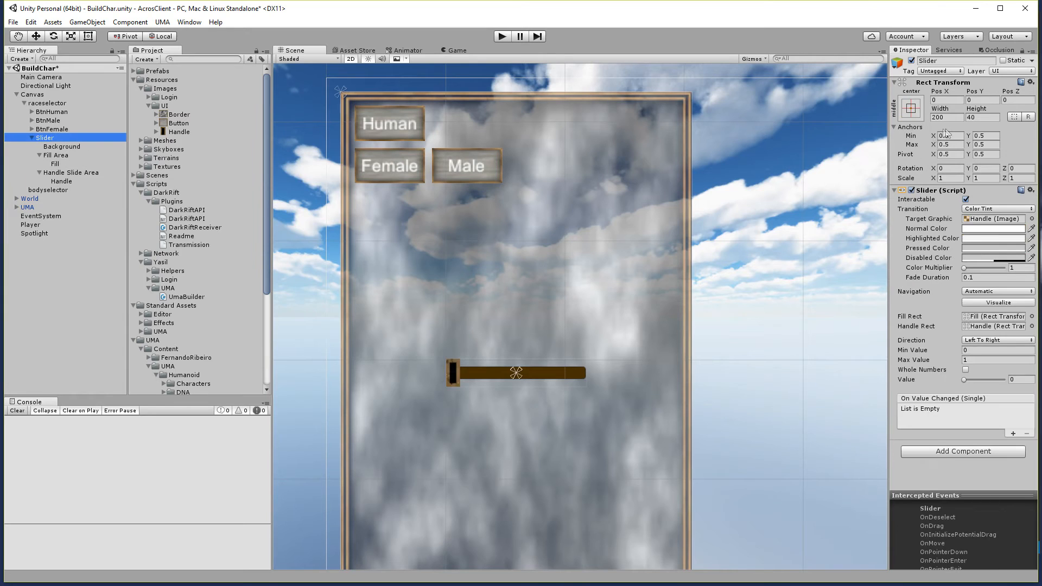
{"action": "left_click", "coordinate": [917, 112]}
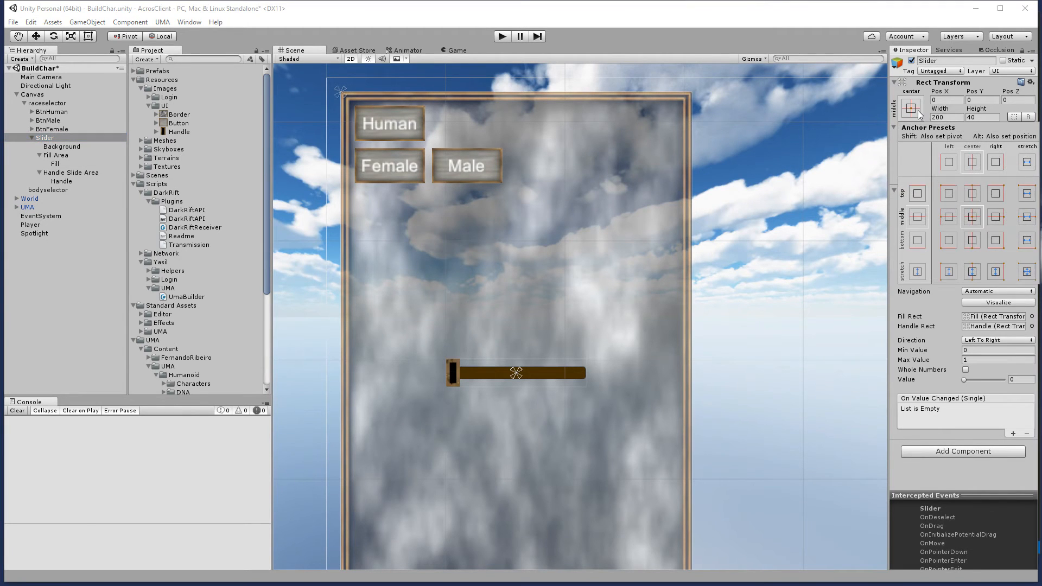
{"action": "key", "text": "alt"}
{"action": "left_click", "coordinate": [948, 194], "text": "alt"}
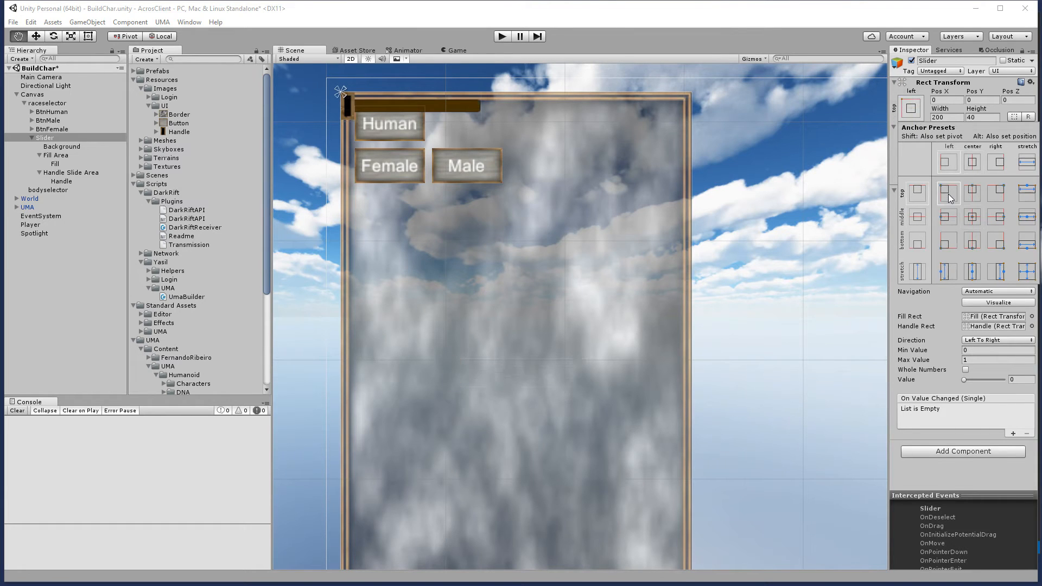
{"action": "left_click", "coordinate": [945, 100]}
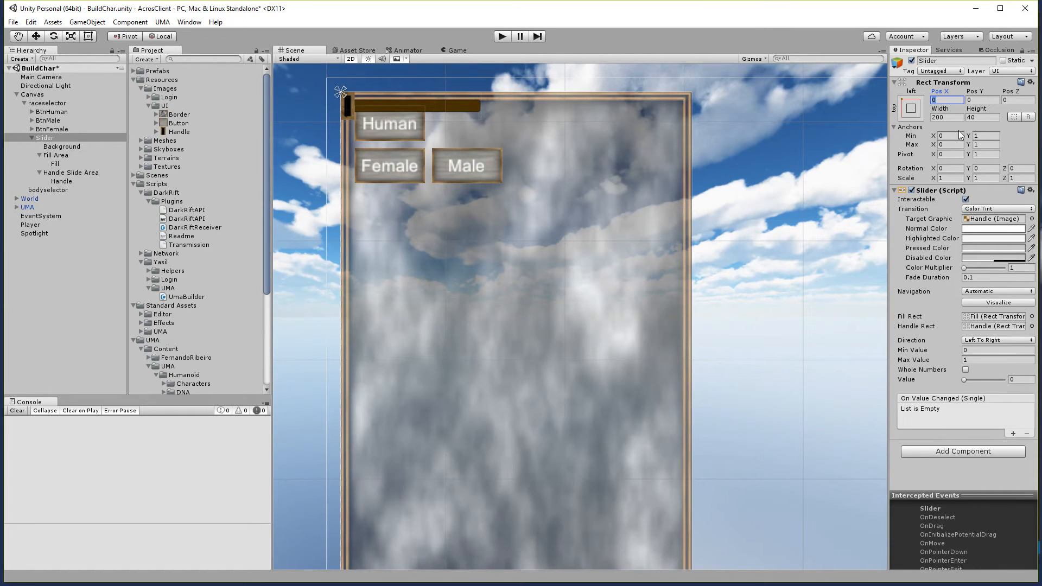
{"action": "type", "text": "20"}
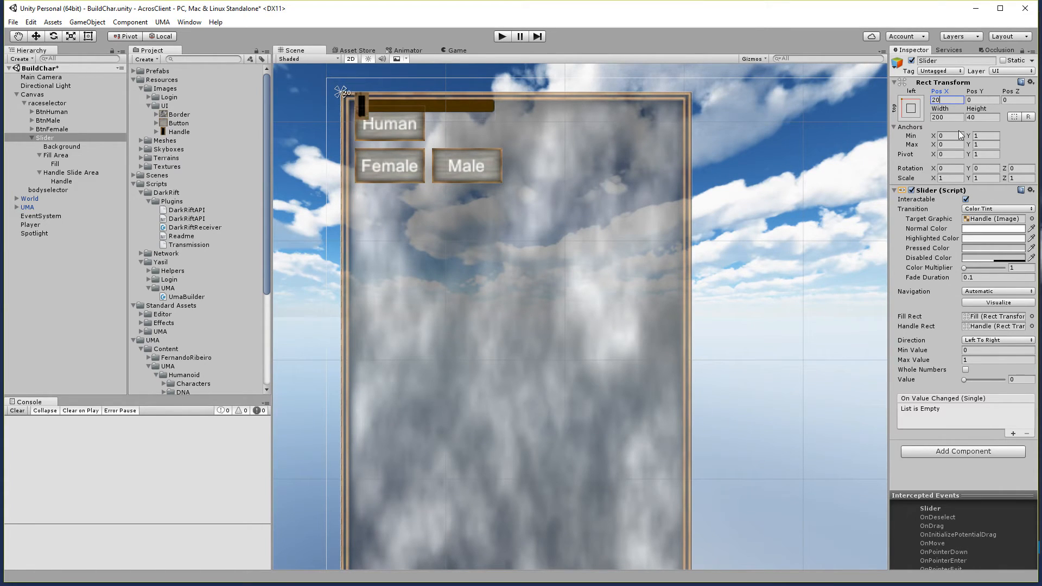
{"action": "key", "text": "Tab"}
{"action": "type", "text": "-120"}
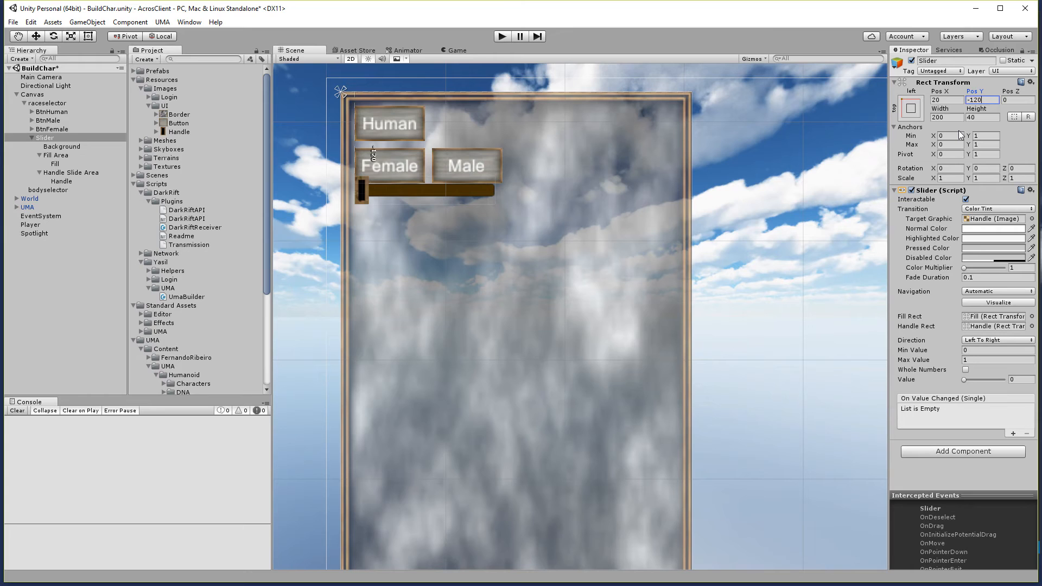
Move the Slider in the race panel to Pos X 130 and Pos Y -150.
{"action": "key", "text": "BackSpace"}
{"action": "key", "text": "BackSpace"}
{"action": "type", "text": "50"}
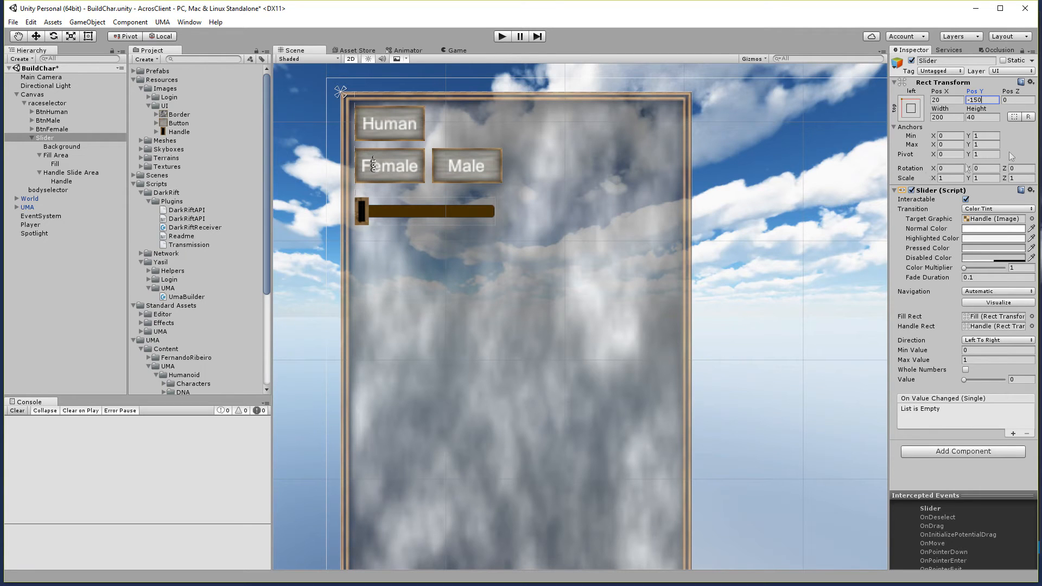
{"action": "left_click", "coordinate": [931, 99]}
{"action": "type", "text": "100"}
{"action": "key", "text": "BackSpace"}
{"action": "key", "text": "BackSpace"}
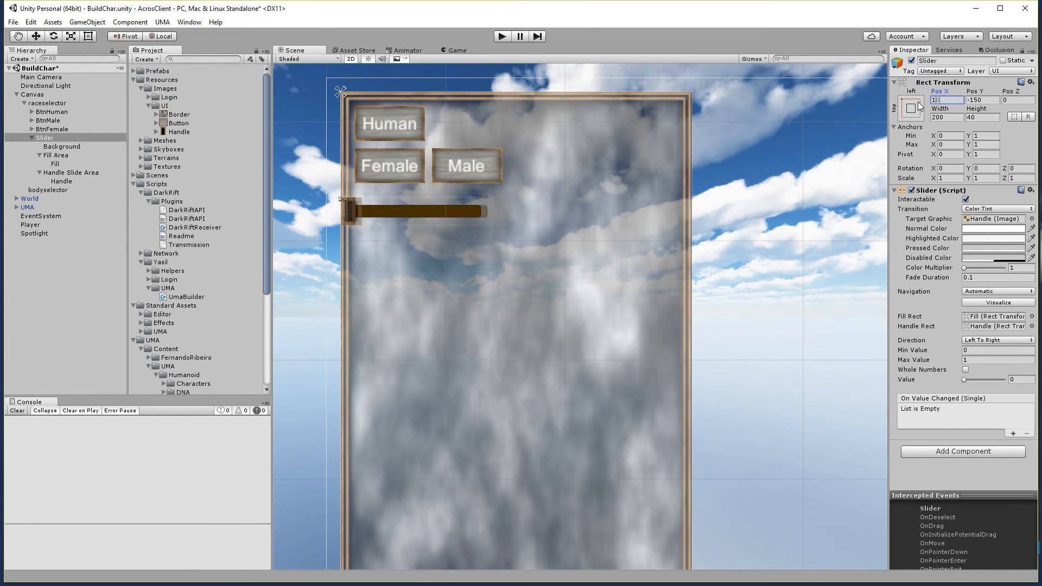
{"action": "type", "text": "50"}
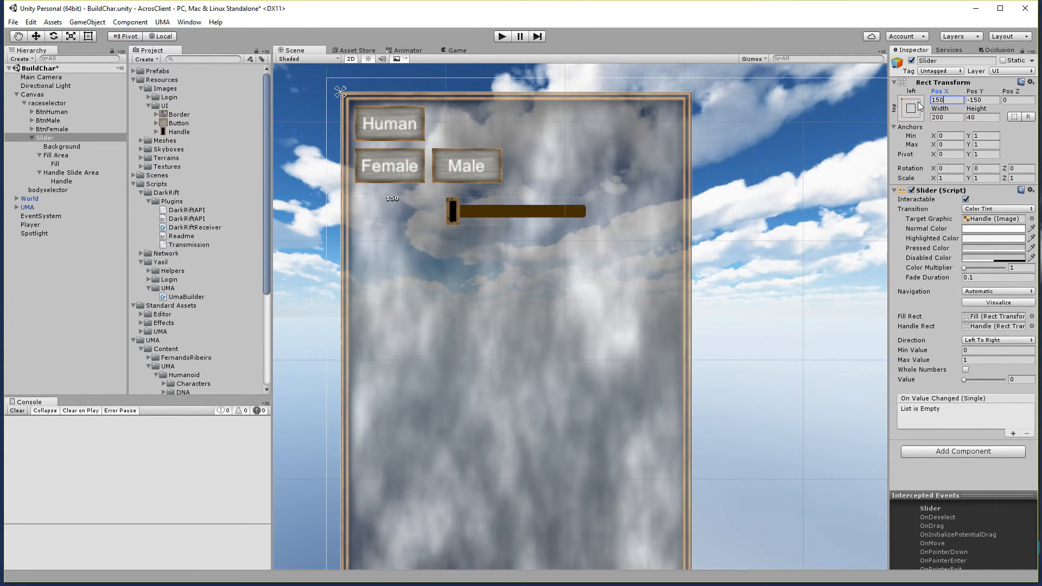
{"action": "key", "text": "BackSpace"}
{"action": "key", "text": "BackSpace"}
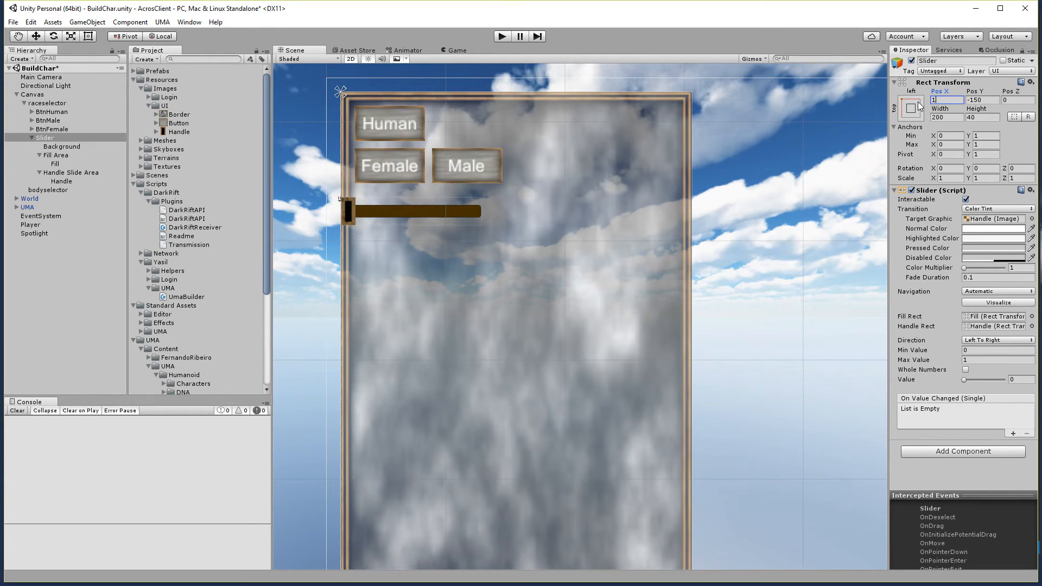
{"action": "type", "text": "30"}
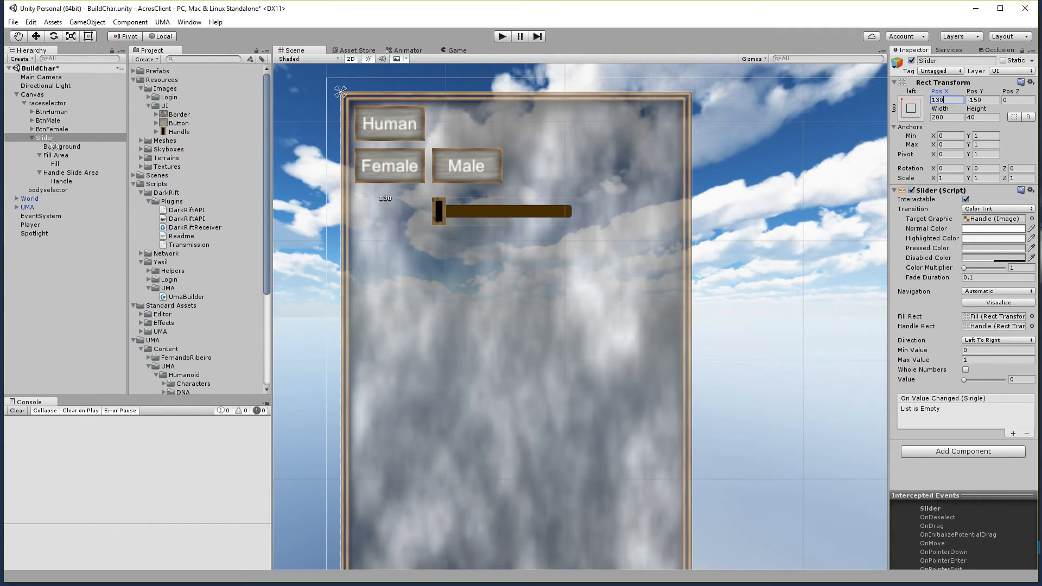
Add a UI Text element to raceselector and name it TxtHairColor.
{"action": "left_click", "coordinate": [57, 104]}
{"action": "right_click", "coordinate": [57, 103]}
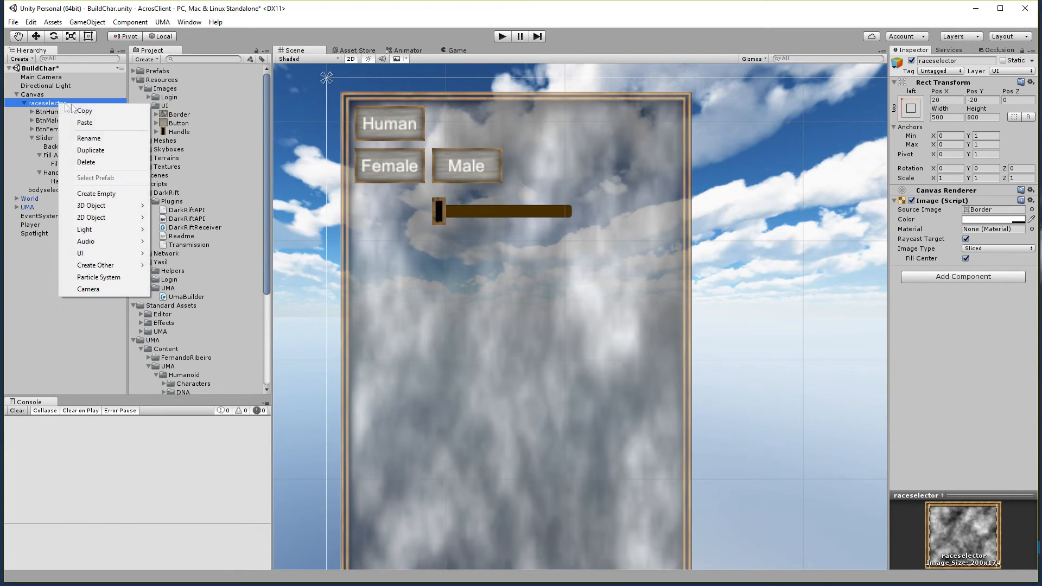
{"action": "mouse_move", "coordinate": [124, 255]}
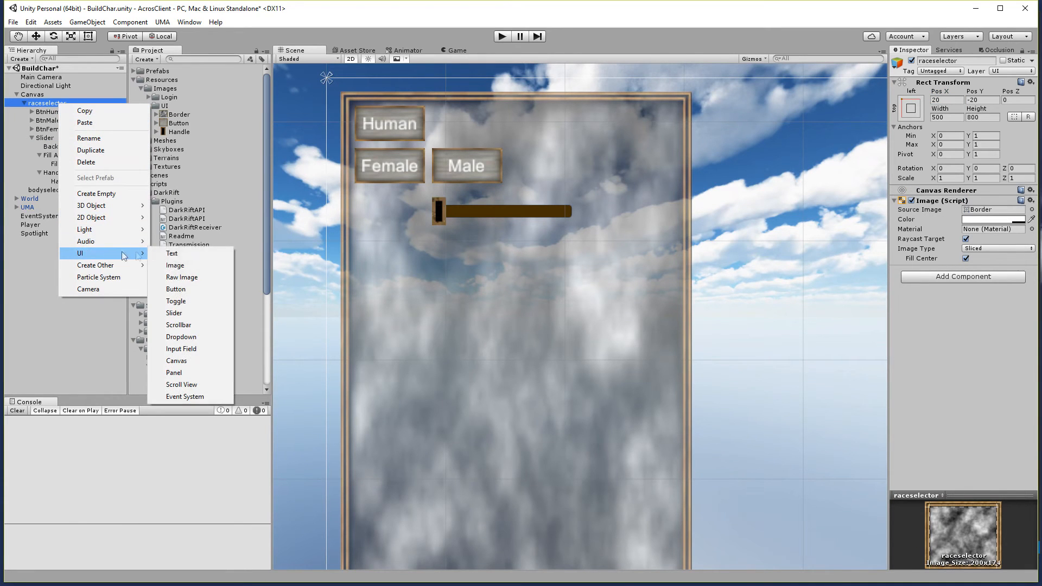
{"action": "left_click", "coordinate": [173, 254]}
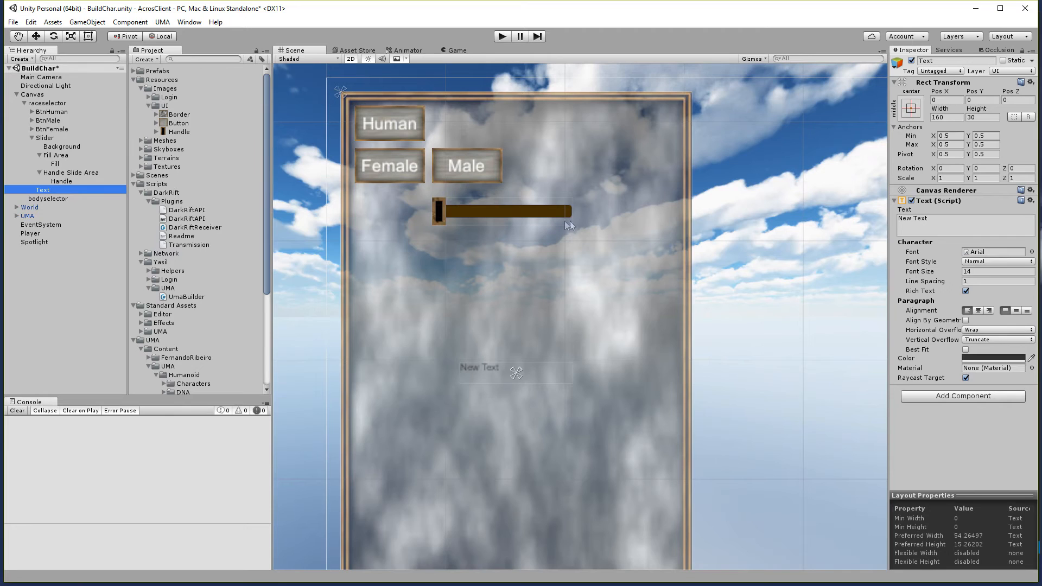
{"action": "left_click", "coordinate": [949, 61]}
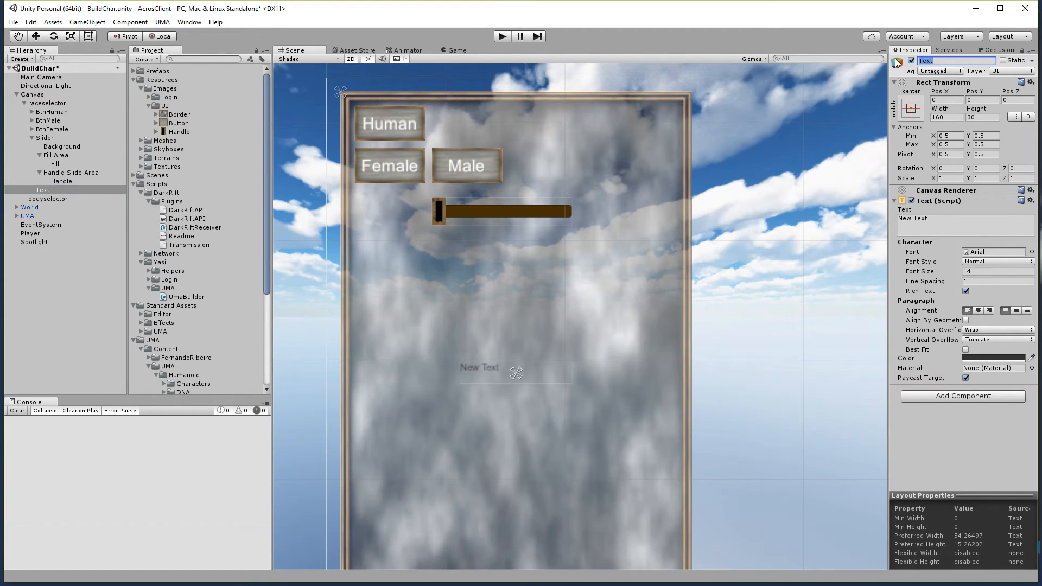
{"action": "type", "text": "Hair"}
{"action": "key", "text": "BackSpace"}
{"action": "key", "text": "BackSpace"}
{"action": "key", "text": "BackSpace"}
{"action": "type", "text": "TxtHairColor"}
Set the TxtHairColor label's text to "Hair Color" and its font size to 24.
{"action": "left_click", "coordinate": [956, 219]}
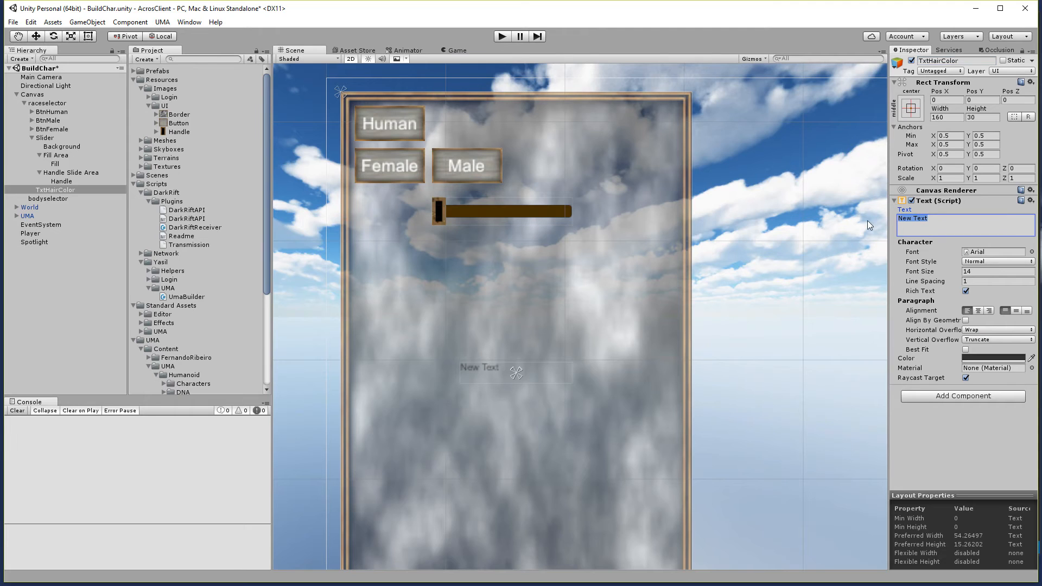
{"action": "type", "text": "Hair Ci"}
{"action": "key", "text": "BackSpace"}
{"action": "type", "text": "olor"}
{"action": "left_click", "coordinate": [970, 272]}
{"action": "type", "text": "24"}
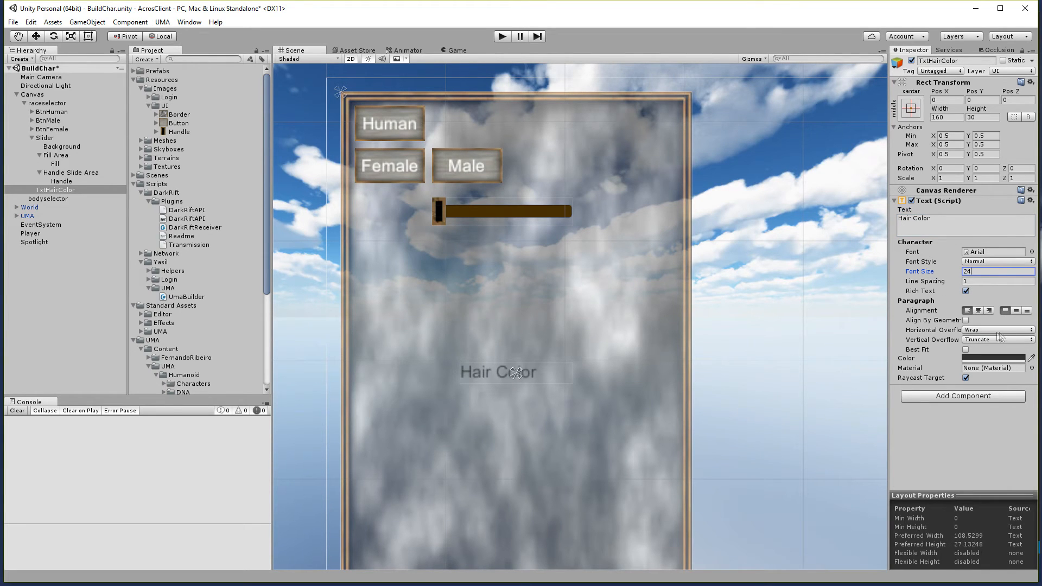
Colour the Hair Color label with the White Text preset and centre its text horizontally and vertically.
{"action": "left_click", "coordinate": [993, 359]}
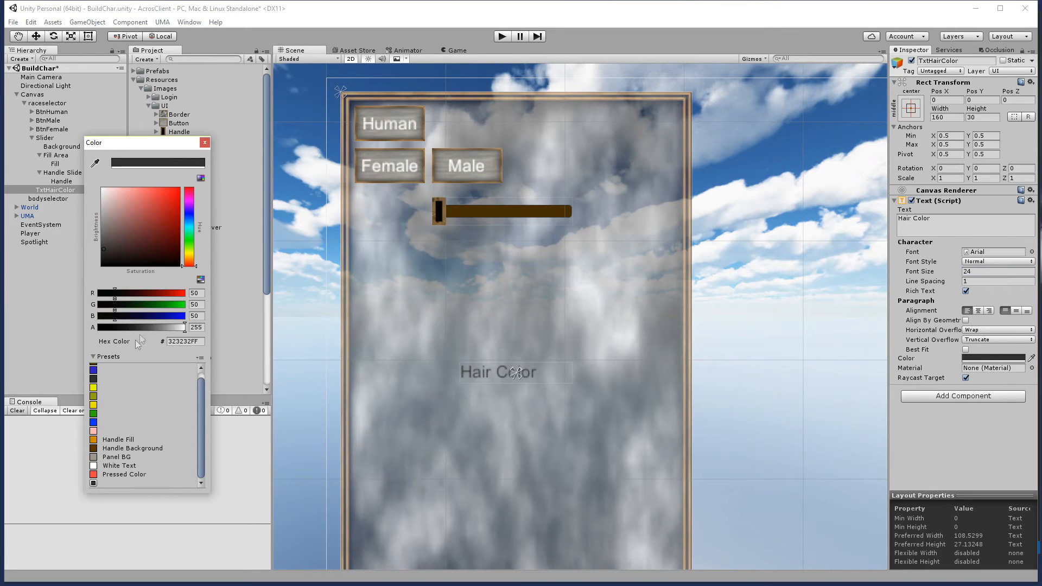
{"action": "left_click", "coordinate": [94, 466]}
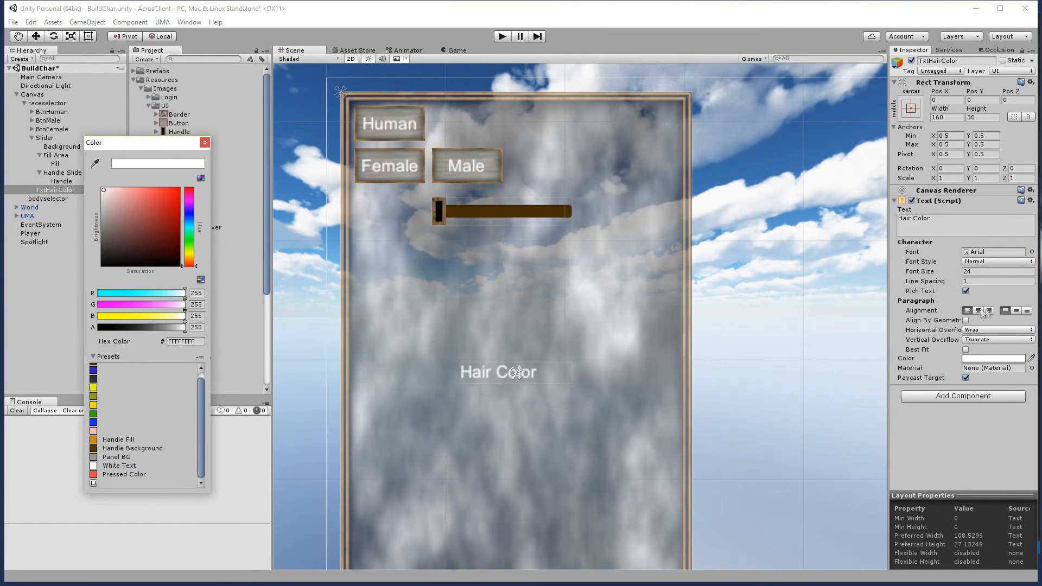
{"action": "left_click", "coordinate": [979, 311]}
{"action": "left_click", "coordinate": [1016, 311]}
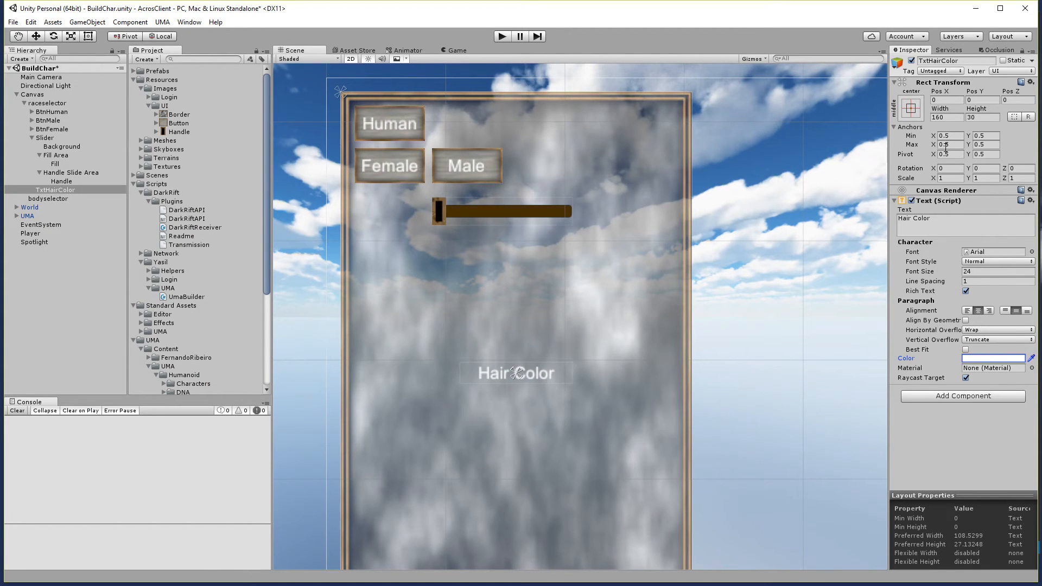
Anchor the Hair Color label, with pivot and position, to the top left of the race panel and set its height to 40.
{"action": "left_click", "coordinate": [910, 110]}
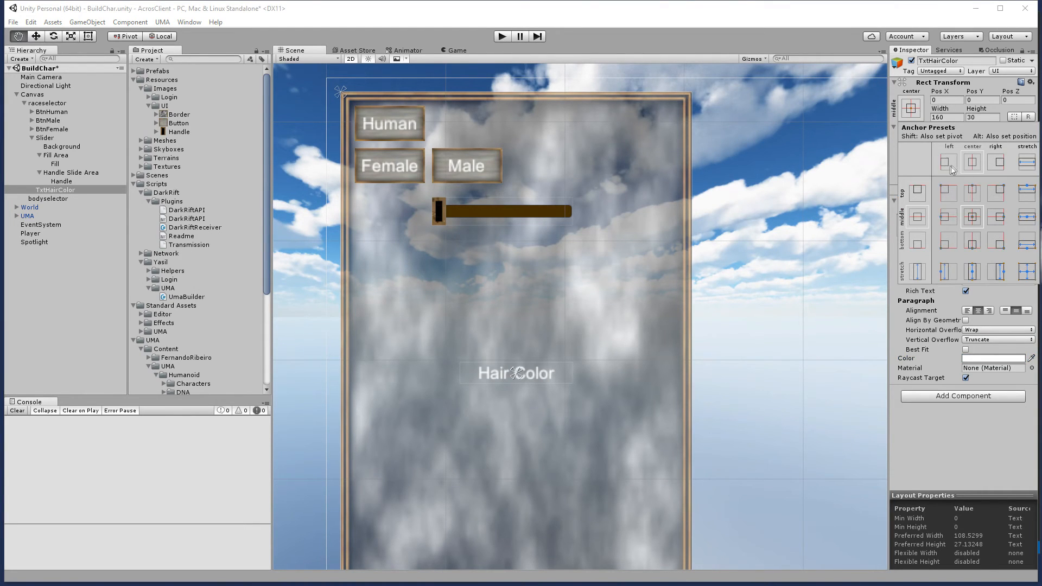
{"action": "left_click", "coordinate": [949, 217], "text": "alt+shift"}
{"action": "left_click", "coordinate": [949, 193], "text": "alt+shift"}
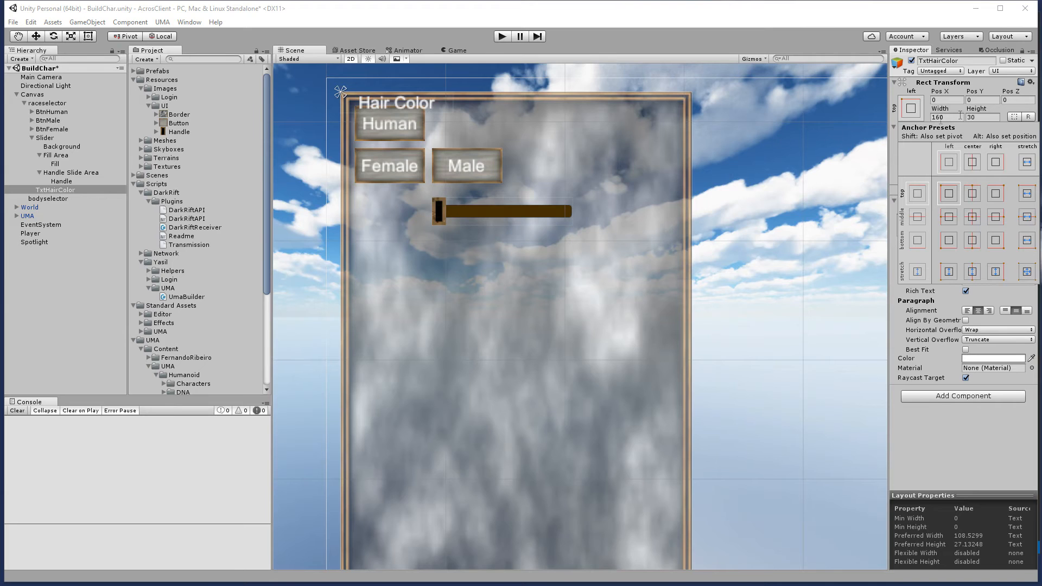
{"action": "left_click", "coordinate": [981, 116]}
{"action": "type", "text": "40"}
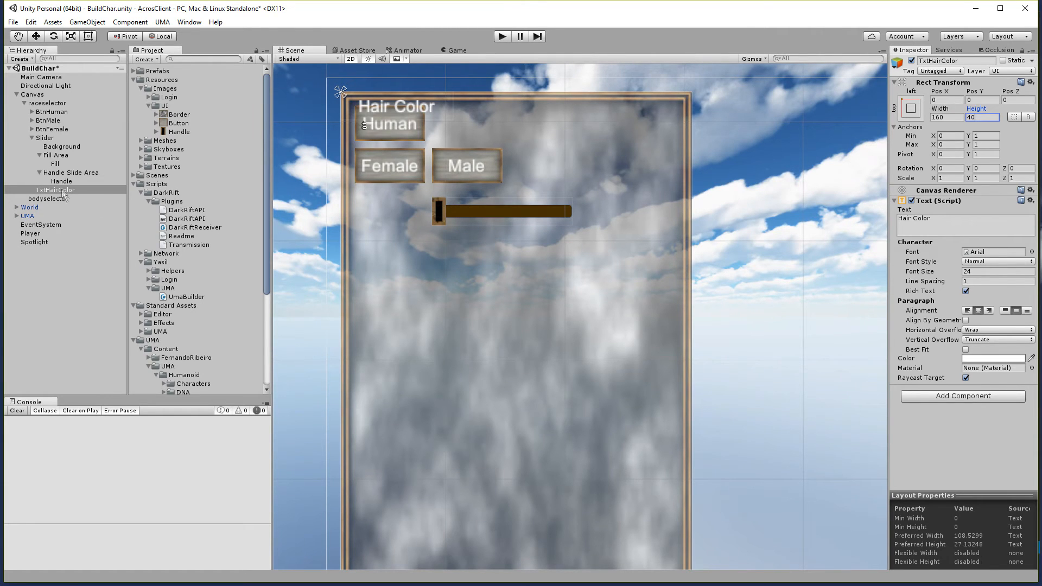
Check the Slider's position and place the Hair Color label in line with it at Pos X 20, Pos Y -150.
{"action": "left_click", "coordinate": [68, 173]}
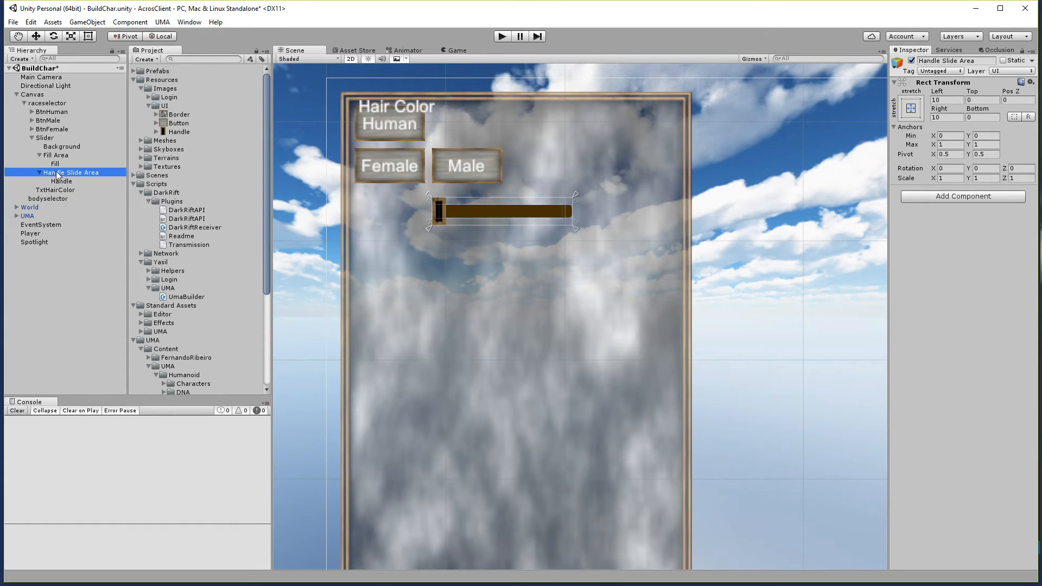
{"action": "left_click", "coordinate": [52, 139]}
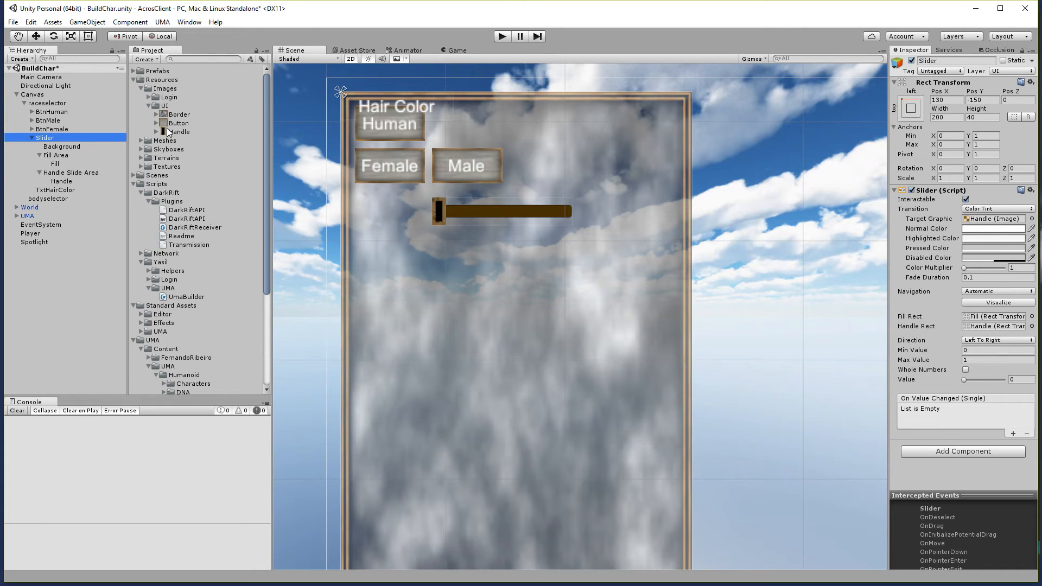
{"action": "left_click", "coordinate": [48, 192]}
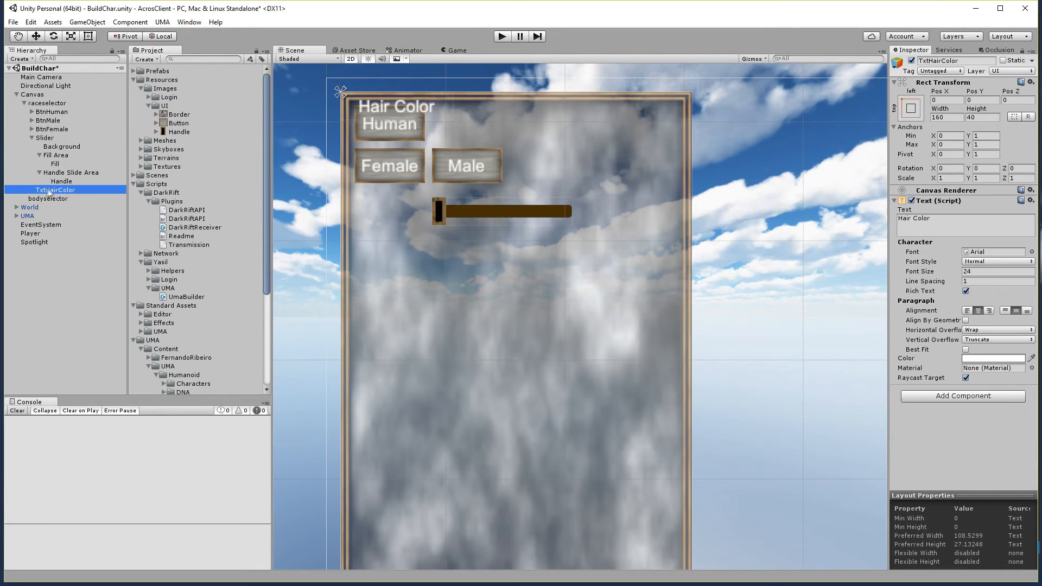
{"action": "left_click", "coordinate": [935, 100]}
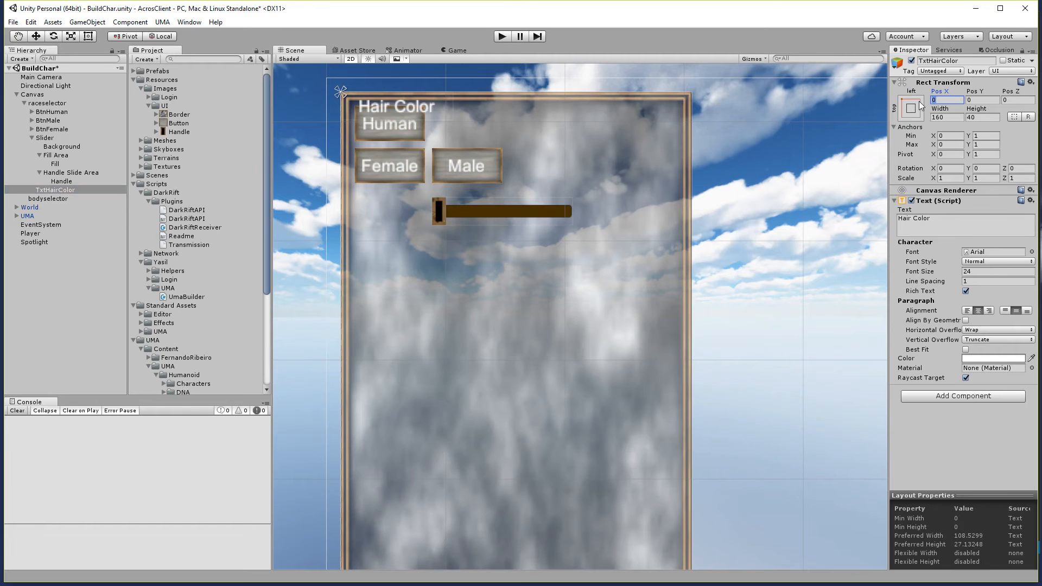
{"action": "type", "text": "20"}
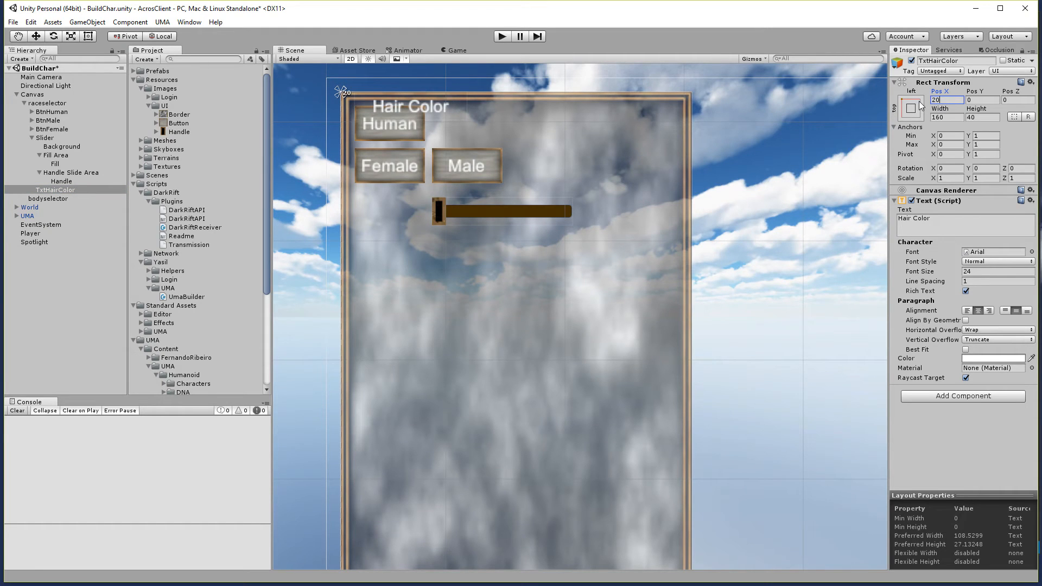
{"action": "key", "text": "Tab"}
{"action": "type", "text": "150"}
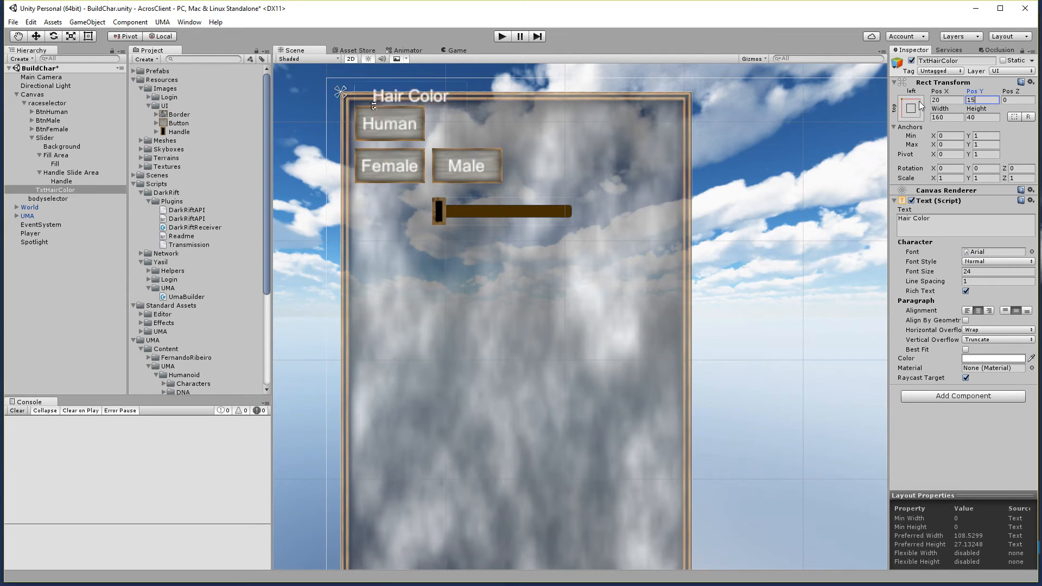
{"action": "key", "text": "BackSpace"}
{"action": "key", "text": "BackSpace"}
{"action": "key", "text": "BackSpace"}
{"action": "type", "text": "-150"}
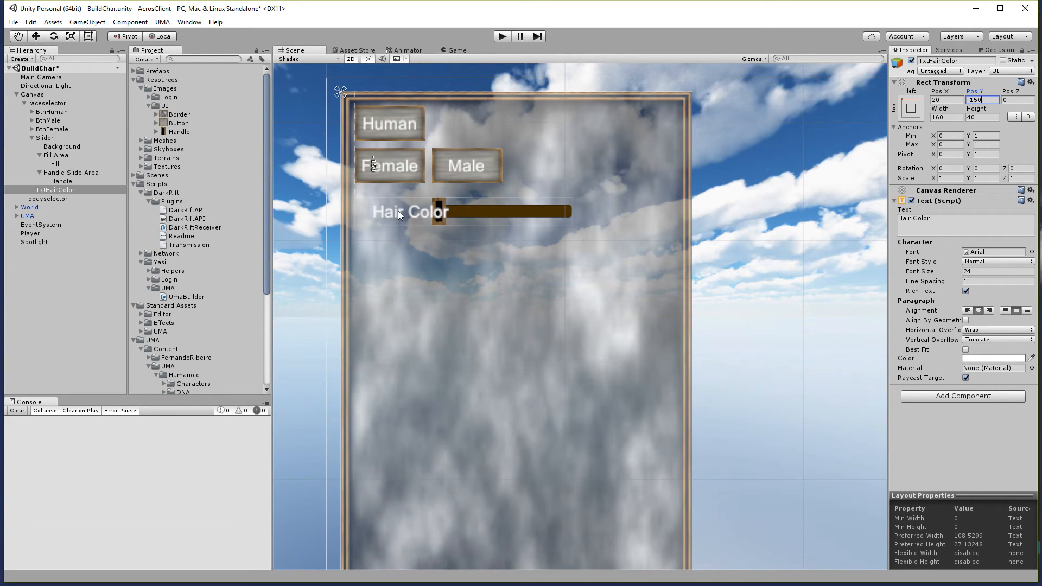
Set the Hair Color label's width to 100.
{"action": "left_click", "coordinate": [947, 116]}
{"action": "type", "text": "120"}
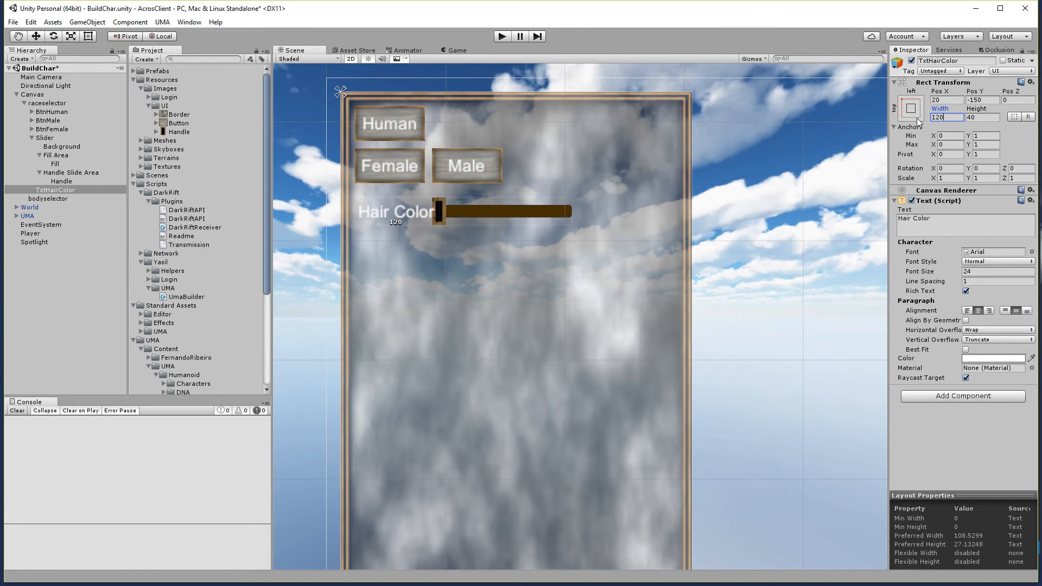
{"action": "key", "text": "BackSpace"}
{"action": "key", "text": "BackSpace"}
{"action": "type", "text": "00"}
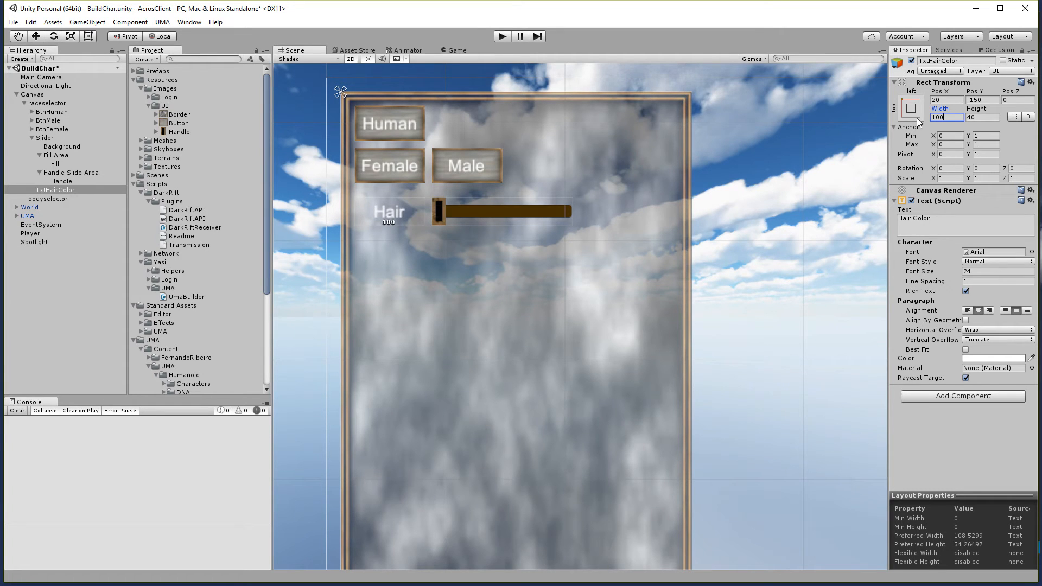
Reduce the Hair Color label's font size to 20 and align its text left.
{"action": "left_click", "coordinate": [947, 272]}
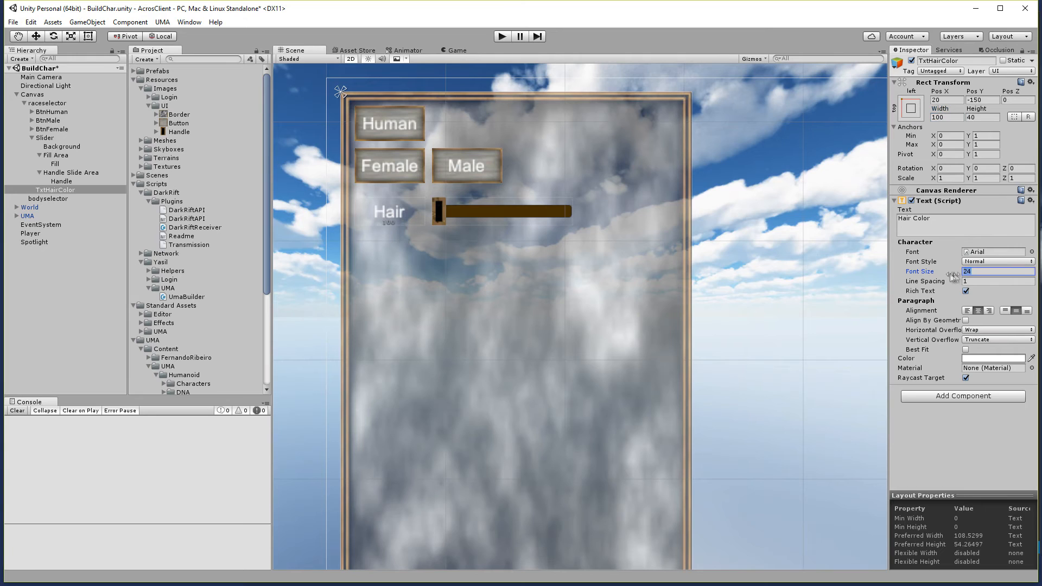
{"action": "type", "text": "20"}
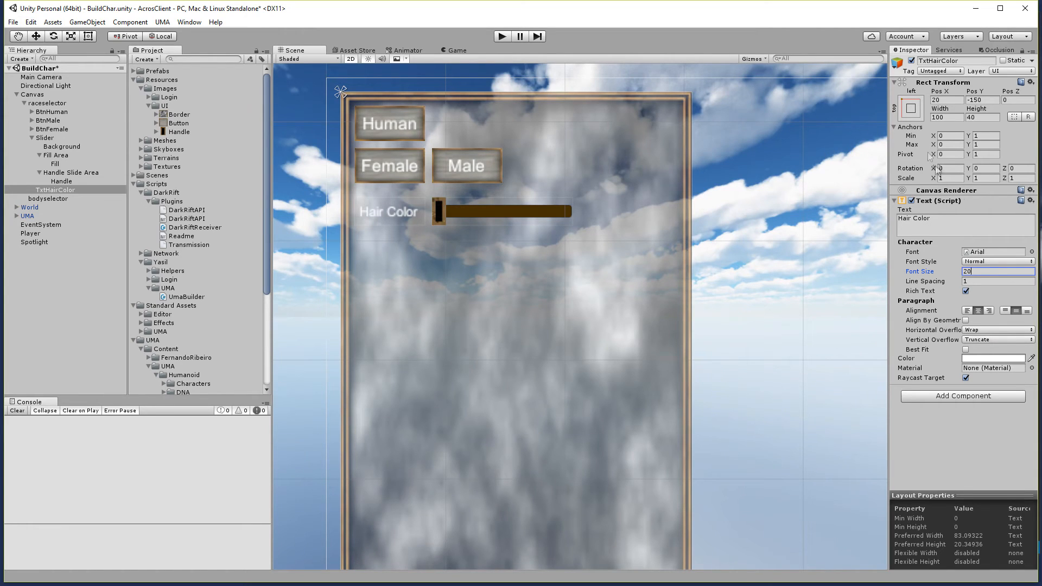
{"action": "left_click", "coordinate": [968, 311]}
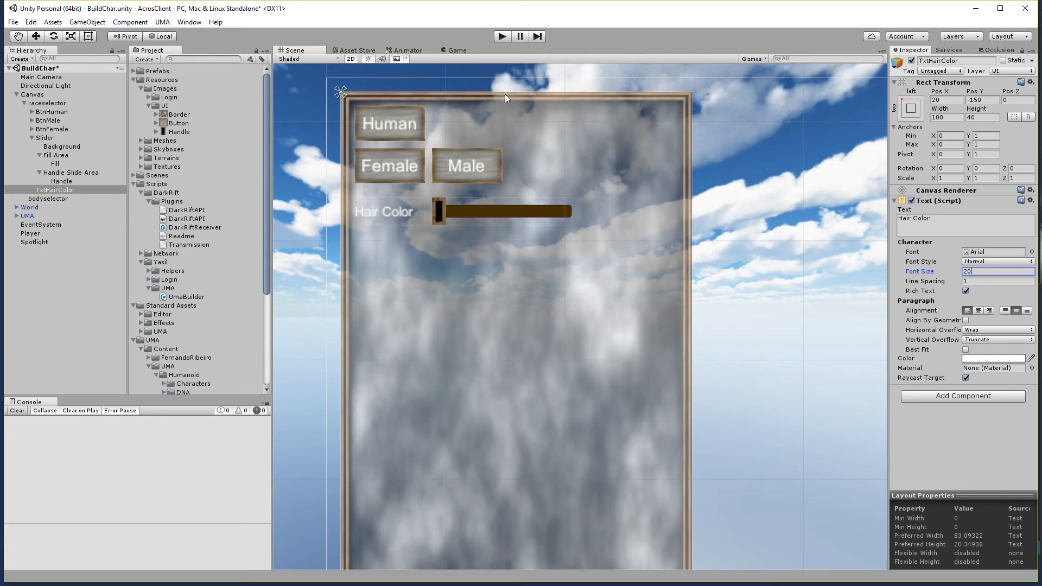
Run the scene, test the Hair Color slider by moving its handle to the maximum, and stop the run.
{"action": "left_click", "coordinate": [502, 35]}
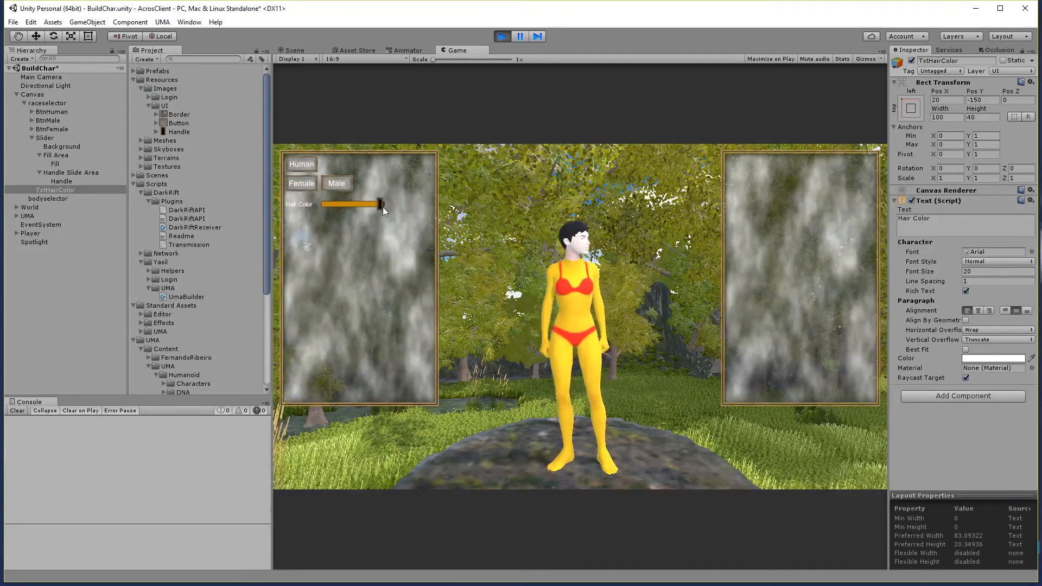
{"action": "left_click_drag", "start_coordinate": [328, 209], "coordinate": [383, 211]}
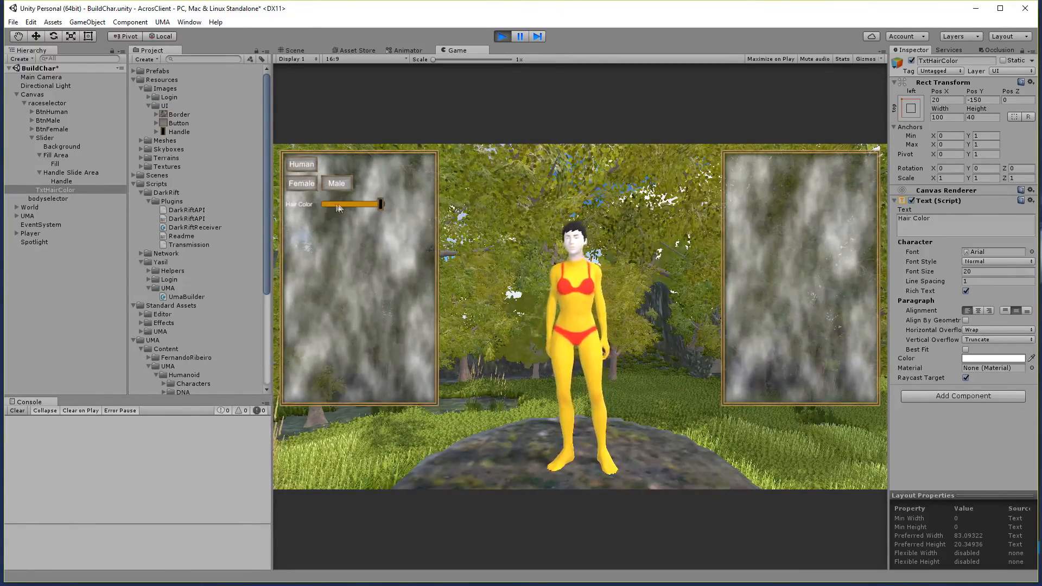
{"action": "left_click", "coordinate": [501, 36]}
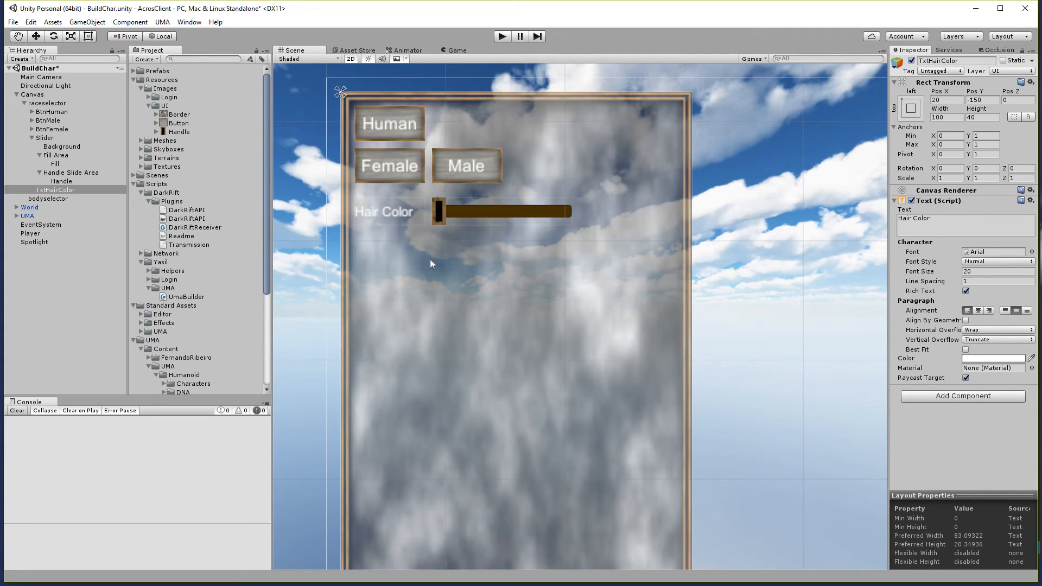
Collapse the Slider's children in the hierarchy and rename the Slider as SldHairColor.
{"action": "left_click", "coordinate": [30, 138]}
{"action": "left_click", "coordinate": [44, 137]}
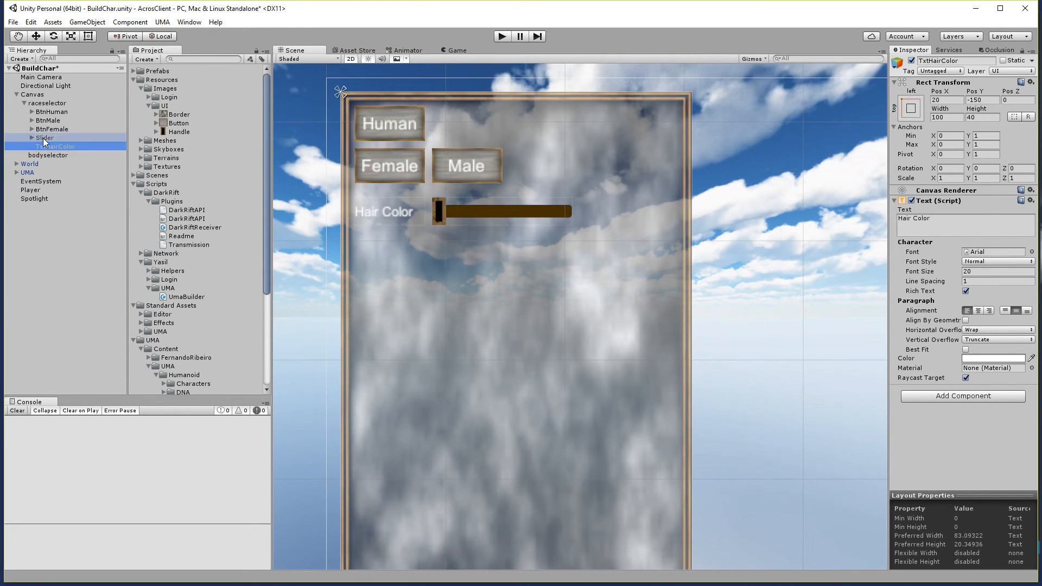
{"action": "left_click", "coordinate": [939, 59]}
{"action": "type", "text": "SLdH"}
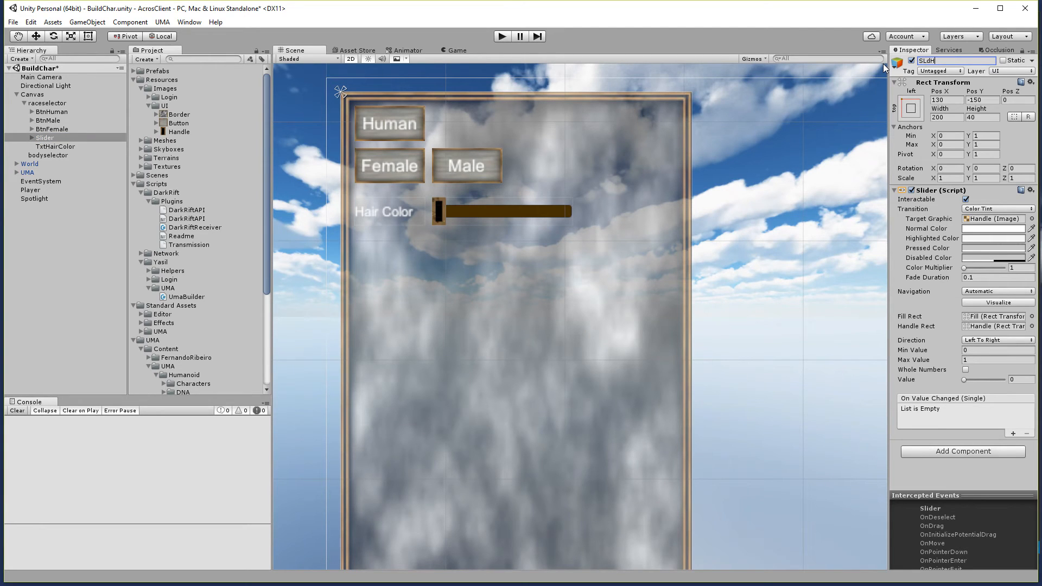
{"action": "type", "text": "airColor"}
{"action": "key", "text": "BackSpace"}
{"action": "type", "text": "l"}
{"action": "key", "text": "Return"}
Duplicate the SldHairColor slider within the race panel.
{"action": "right_click", "coordinate": [45, 139]}
{"action": "left_click", "coordinate": [78, 185]}
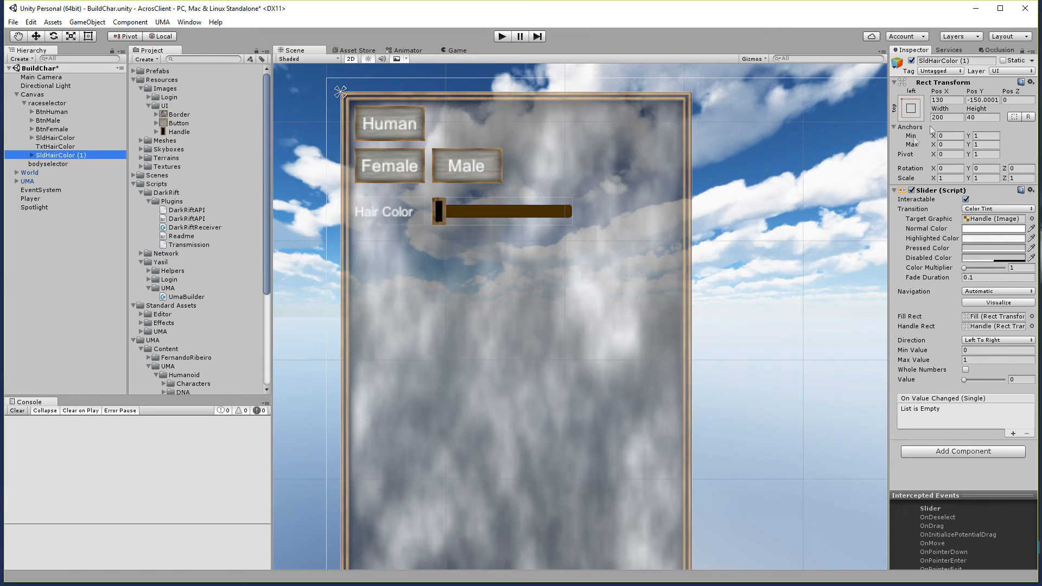
Rename the duplicated slider SldHairColor (1) as SldSkinColor.
{"action": "left_click", "coordinate": [939, 61]}
{"action": "key", "text": "End"}
{"action": "key", "text": "BackSpace"}
{"action": "key", "text": "BackSpace"}
{"action": "key", "text": "BackSpace"}
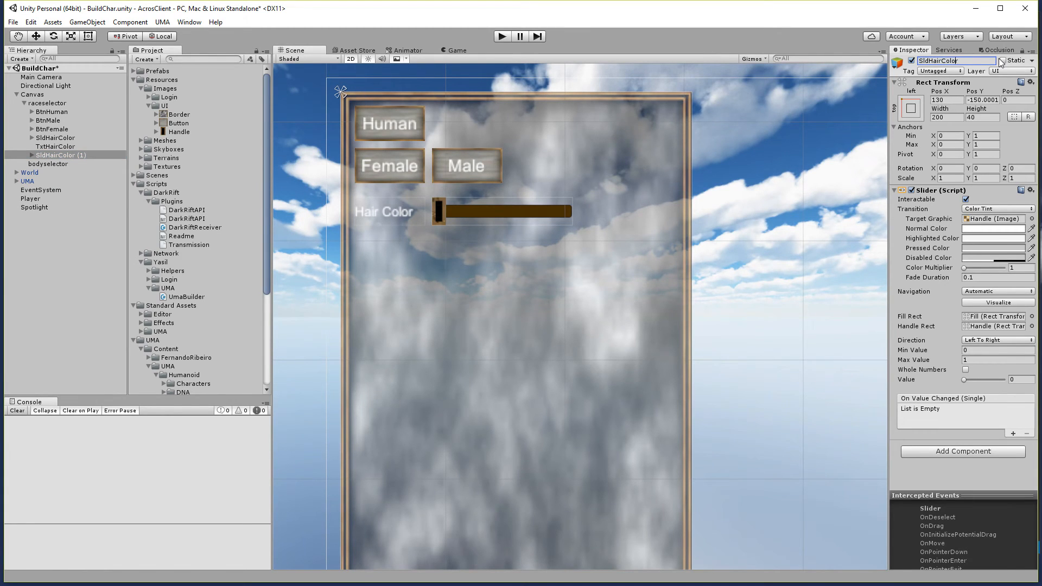
{"action": "key", "text": "BackSpace"}
{"action": "key", "text": "BackSpace"}
{"action": "key", "text": "BackSpace"}
{"action": "key", "text": "BackSpace"}
{"action": "type", "text": "Skin"}
{"action": "key", "text": "Return"}
Set the SldSkinColor slider's Y position to -200.
{"action": "left_click", "coordinate": [951, 100]}
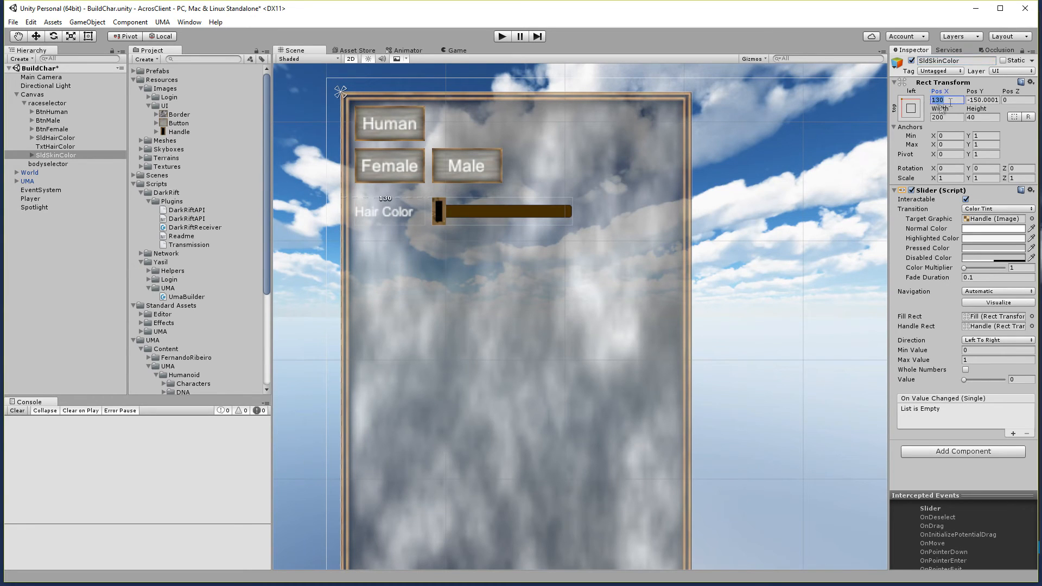
{"action": "left_click", "coordinate": [979, 99]}
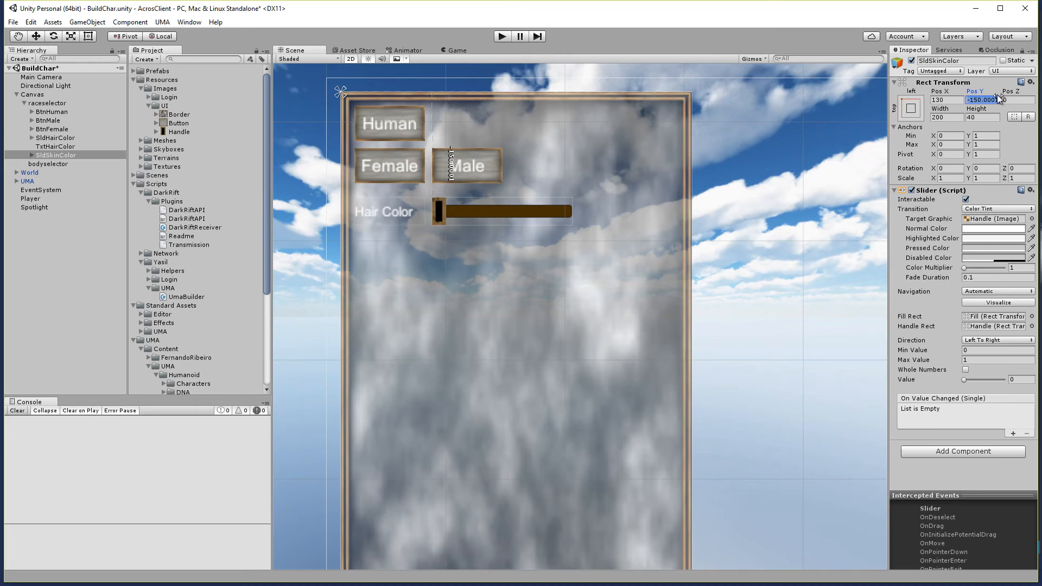
{"action": "type", "text": "-20"}
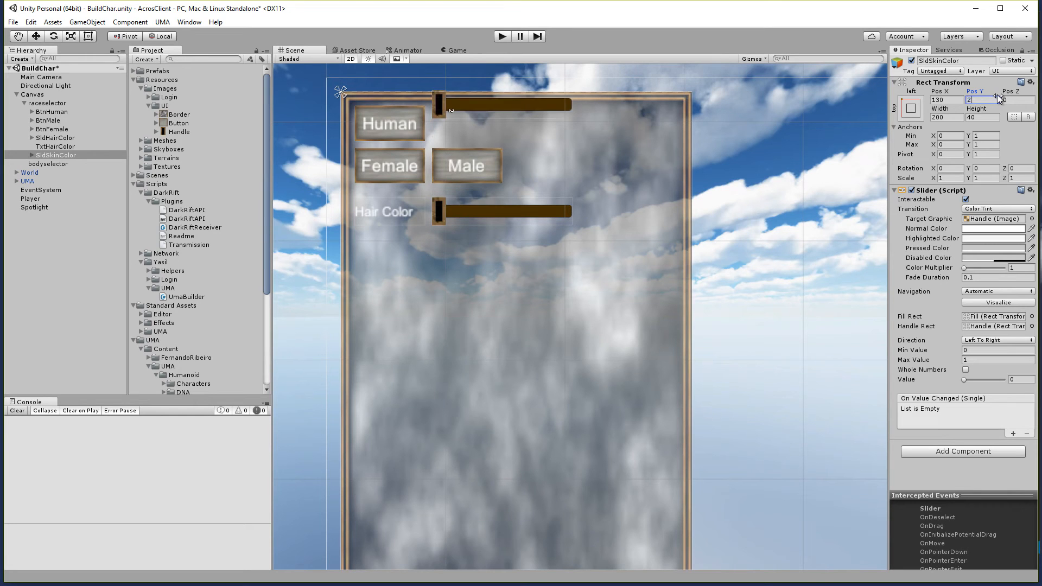
{"action": "type", "text": "0"}
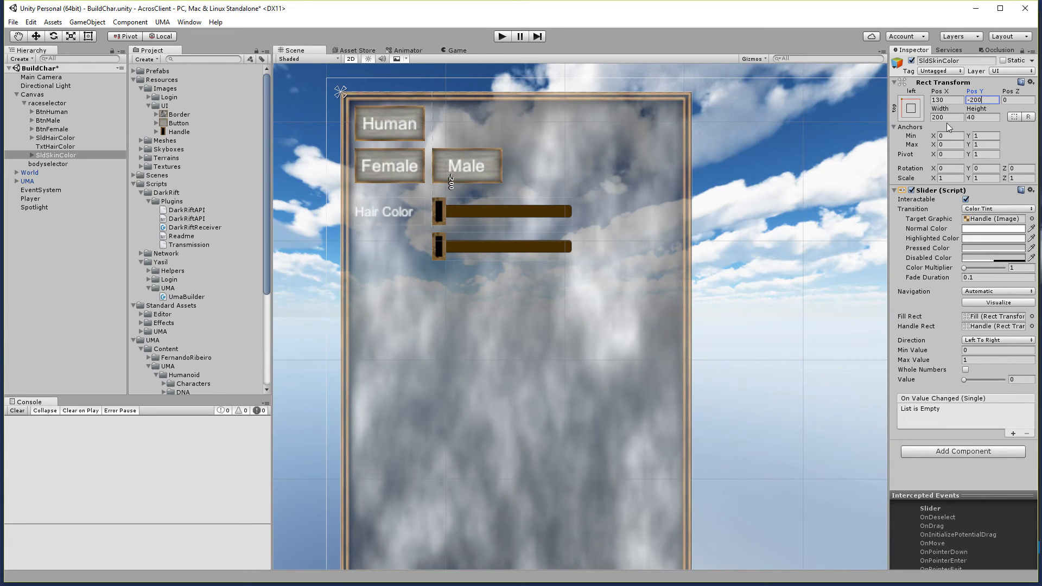
Duplicate the TxtHairColor label within the race panel.
{"action": "left_click", "coordinate": [45, 162]}
{"action": "left_click", "coordinate": [51, 147]}
{"action": "right_click", "coordinate": [51, 146]}
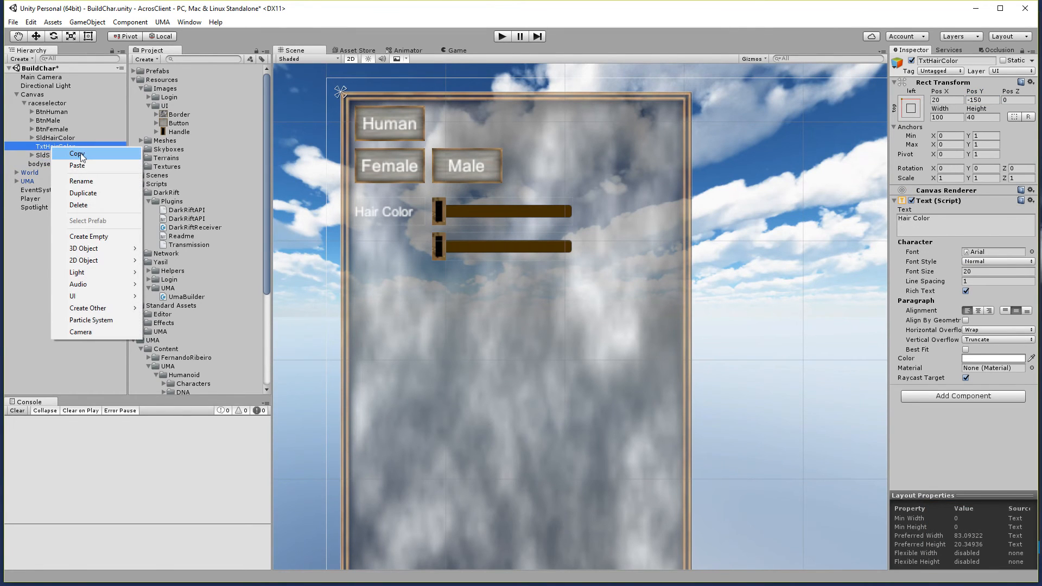
{"action": "left_click", "coordinate": [83, 193]}
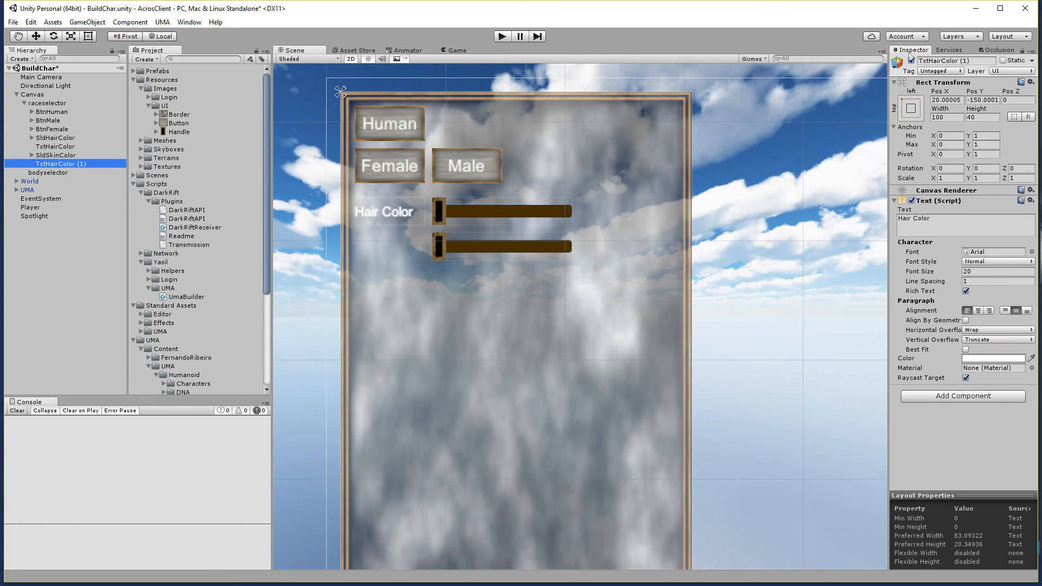
Rename the duplicated label TxtHairColor (1) as TxtskinColor.
{"action": "left_click", "coordinate": [977, 61]}
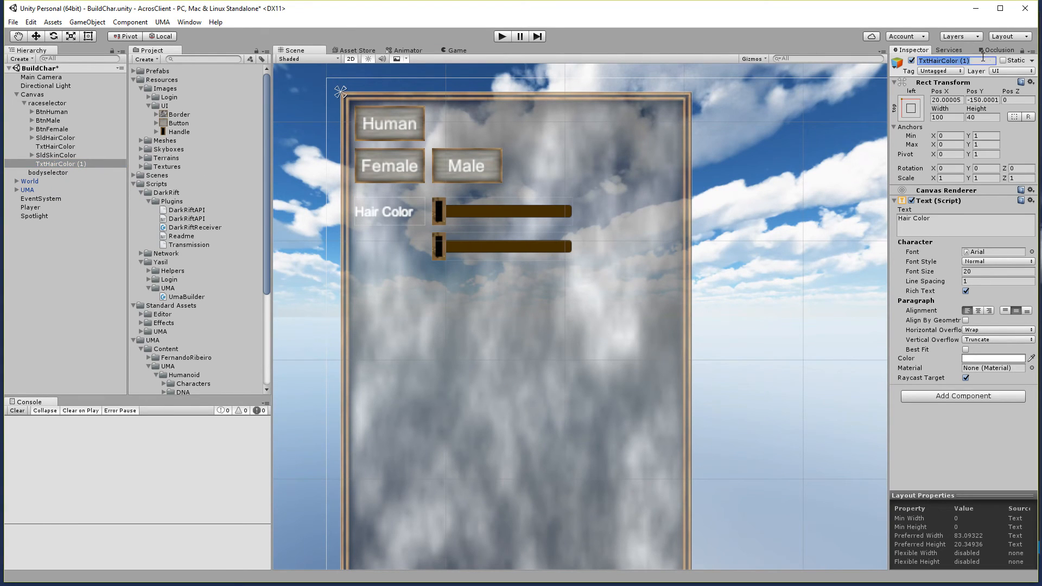
{"action": "left_click", "coordinate": [978, 62]}
{"action": "key", "text": "BackSpace"}
{"action": "key", "text": "BackSpace"}
{"action": "key", "text": "BackSpace"}
{"action": "key", "text": "BackSpace"}
{"action": "type", "text": "kin"}
{"action": "key", "text": "Left"}
{"action": "key", "text": "Left"}
{"action": "key", "text": "Left"}
{"action": "type", "text": "s"}
Set the TxtskinColor label's Y position to -200 and its text to Skin Color.
{"action": "left_click", "coordinate": [997, 99]}
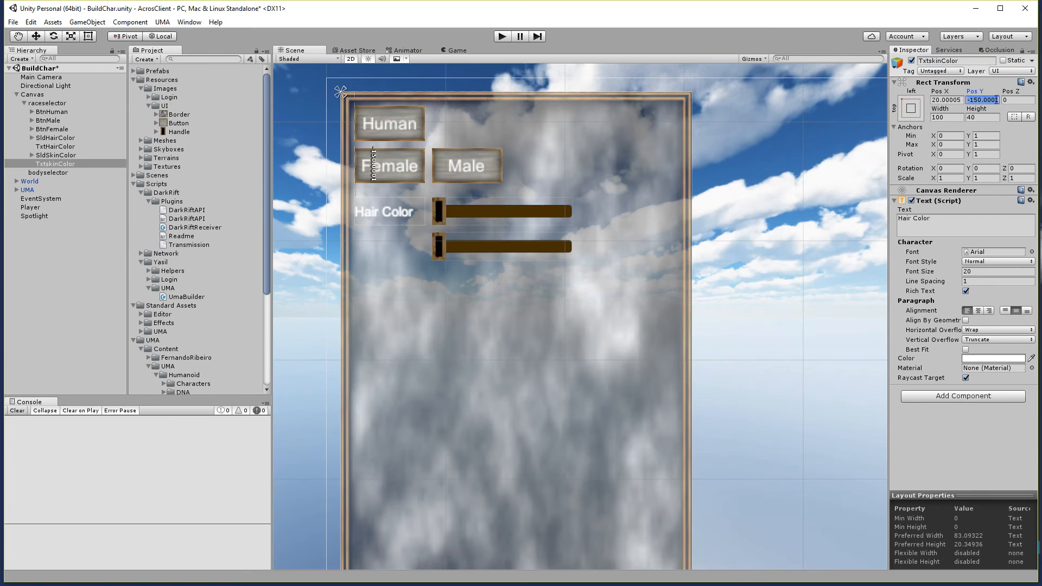
{"action": "type", "text": "-200"}
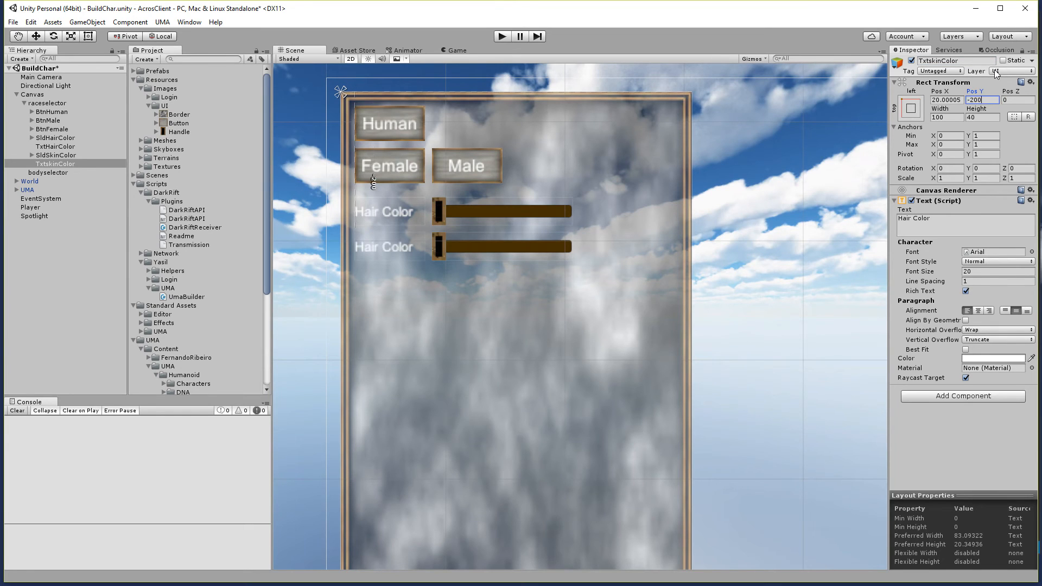
{"action": "left_click", "coordinate": [922, 219]}
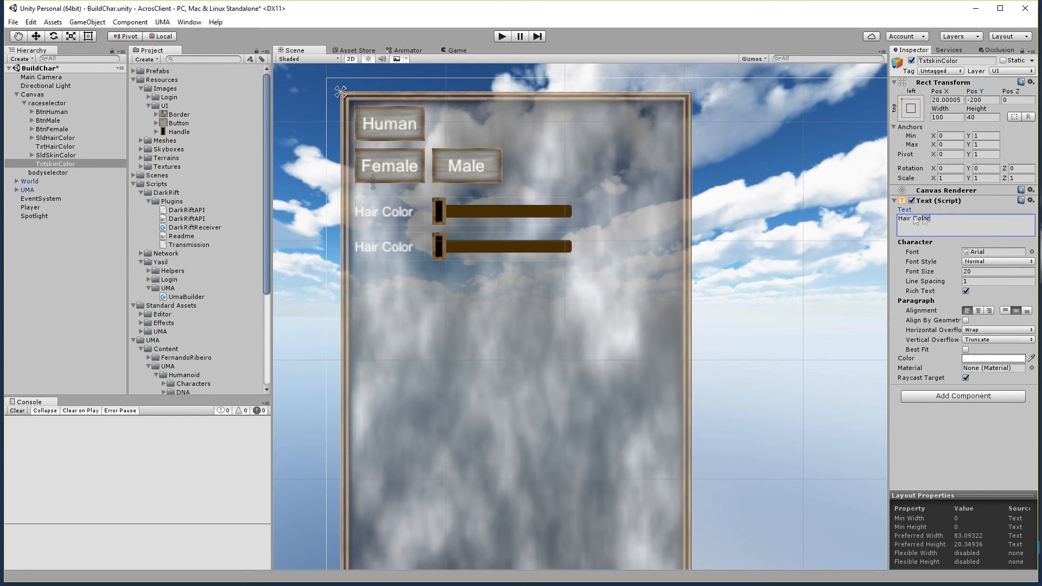
{"action": "type", "text": "Skin Colo"}
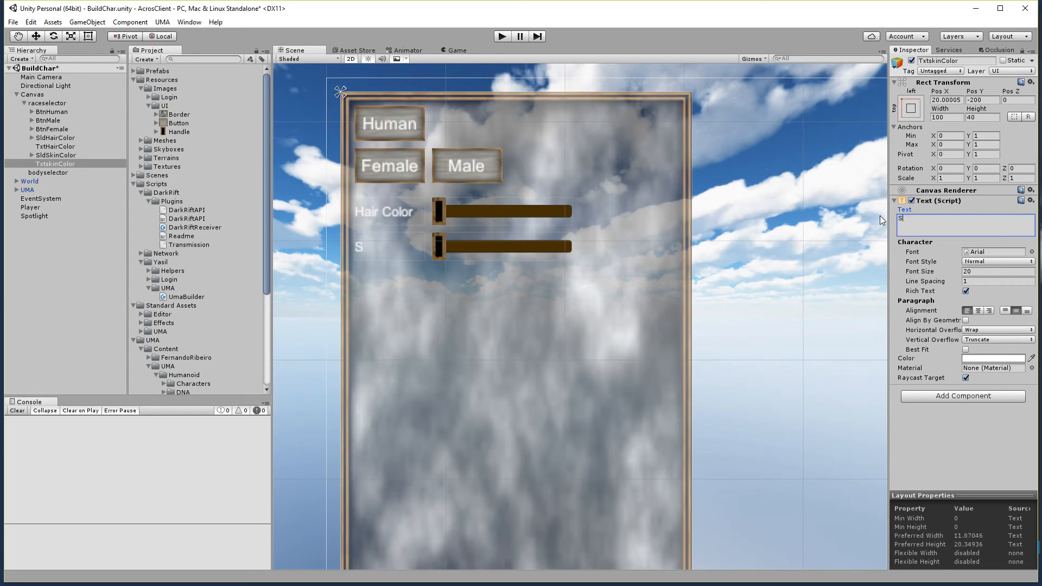
{"action": "type", "text": "r"}
{"action": "key", "text": "Return"}
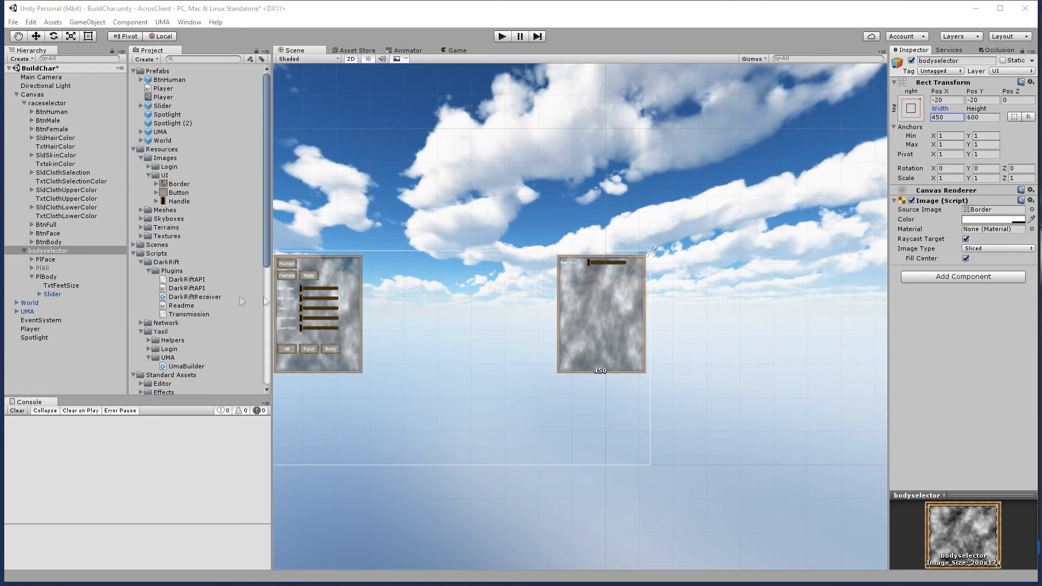
Expand the PlFace panel under bodyselector, deactivate it, and activate the PlAll panel.
{"action": "middle_click_drag", "start_coordinate": [427, 286], "coordinate": [547, 229]}
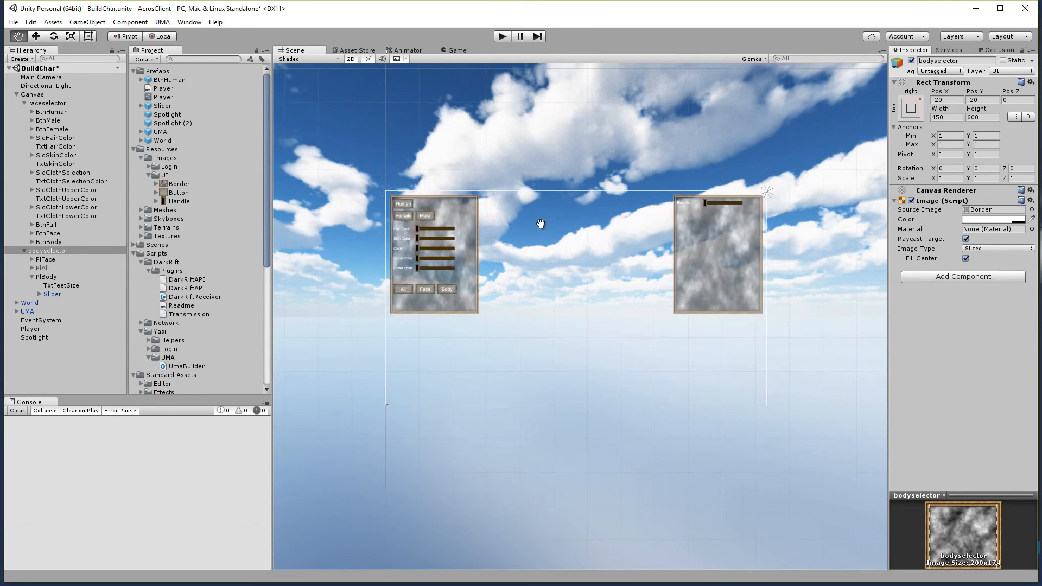
{"action": "scroll", "coordinate": [547, 229], "scroll_direction": "up", "scroll_amount": 2}
{"action": "scroll", "coordinate": [547, 229], "scroll_direction": "up", "scroll_amount": 2}
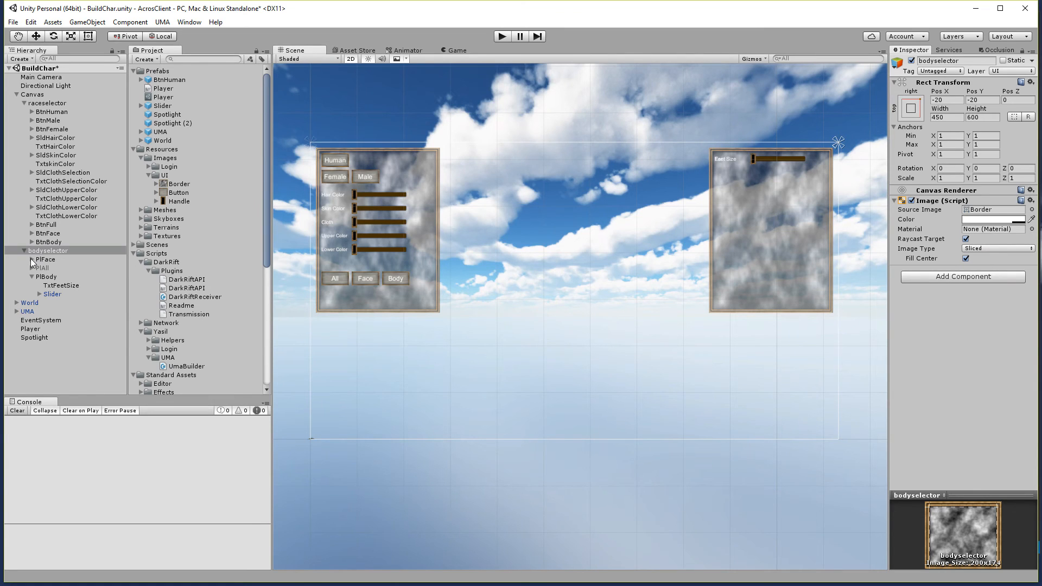
{"action": "left_click", "coordinate": [31, 259]}
{"action": "left_click", "coordinate": [45, 259]}
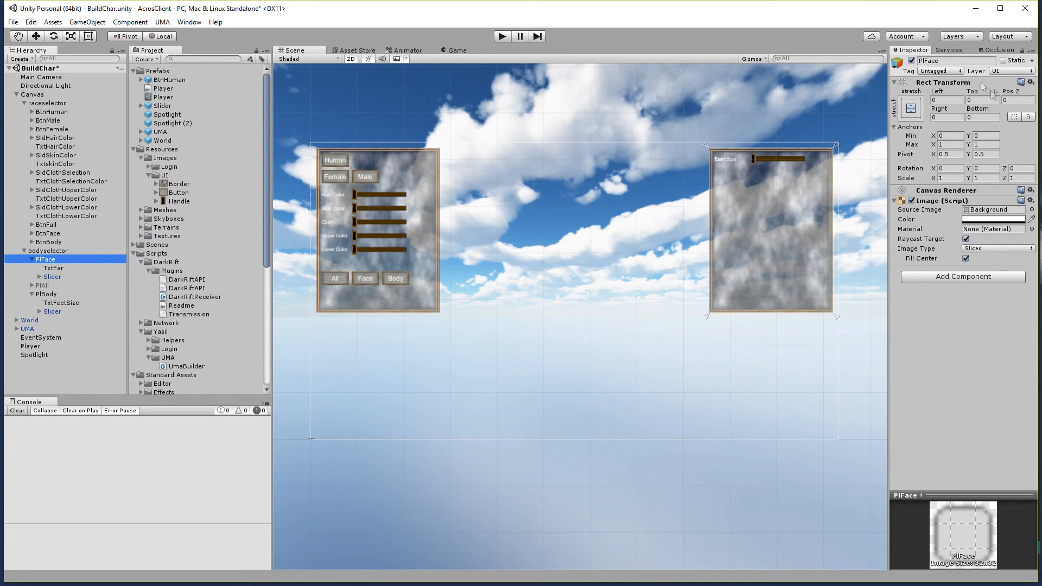
{"action": "left_click", "coordinate": [912, 61]}
{"action": "left_click", "coordinate": [912, 61]}
{"action": "left_click", "coordinate": [911, 60]}
{"action": "left_click", "coordinate": [41, 285]}
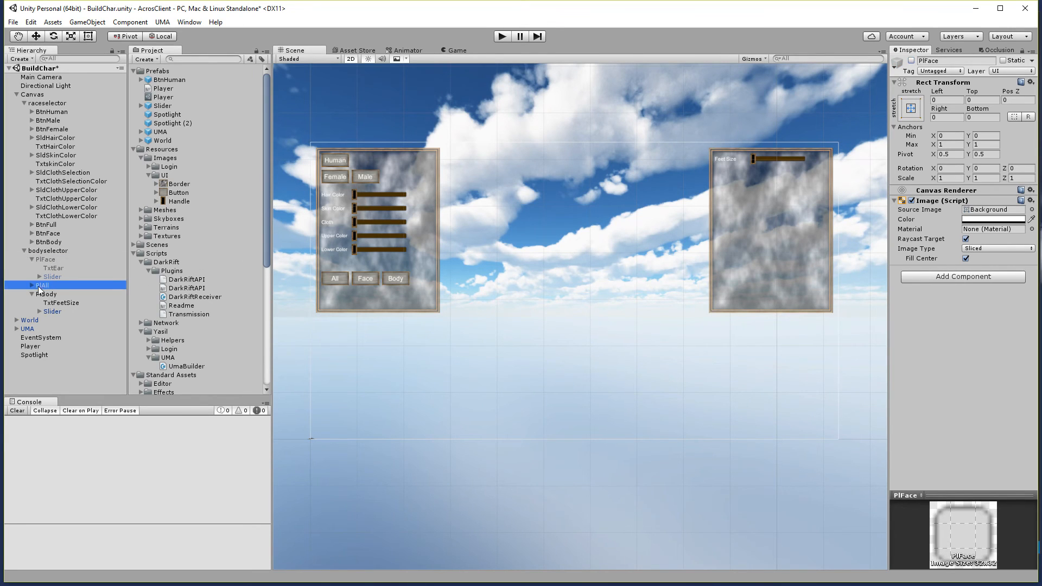
{"action": "left_click", "coordinate": [911, 61]}
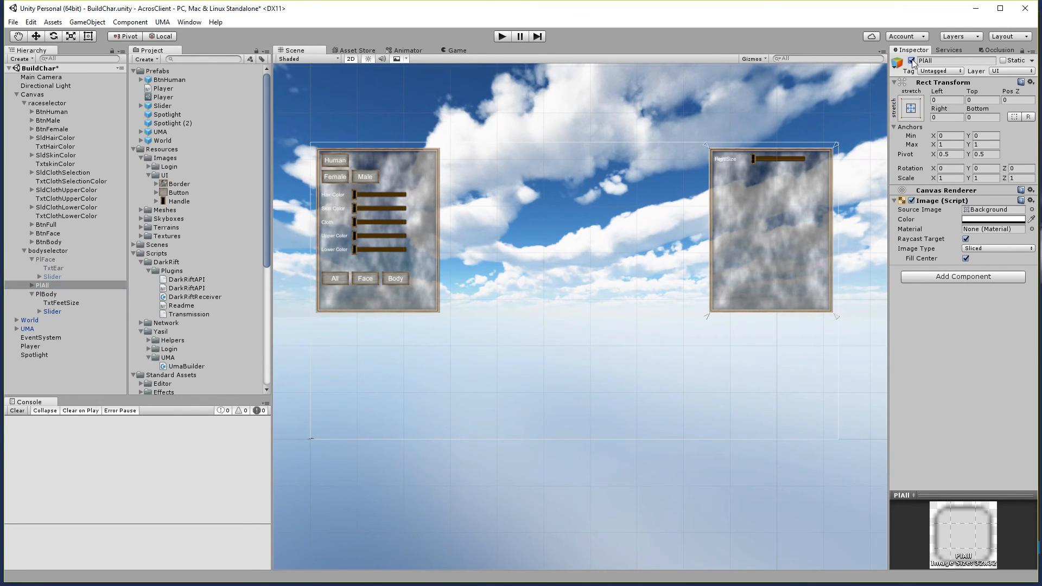
Toggle PlFace back on, and deactivate the PlBody and PlFace panels so that only PlAll stays active.
{"action": "left_click", "coordinate": [47, 259]}
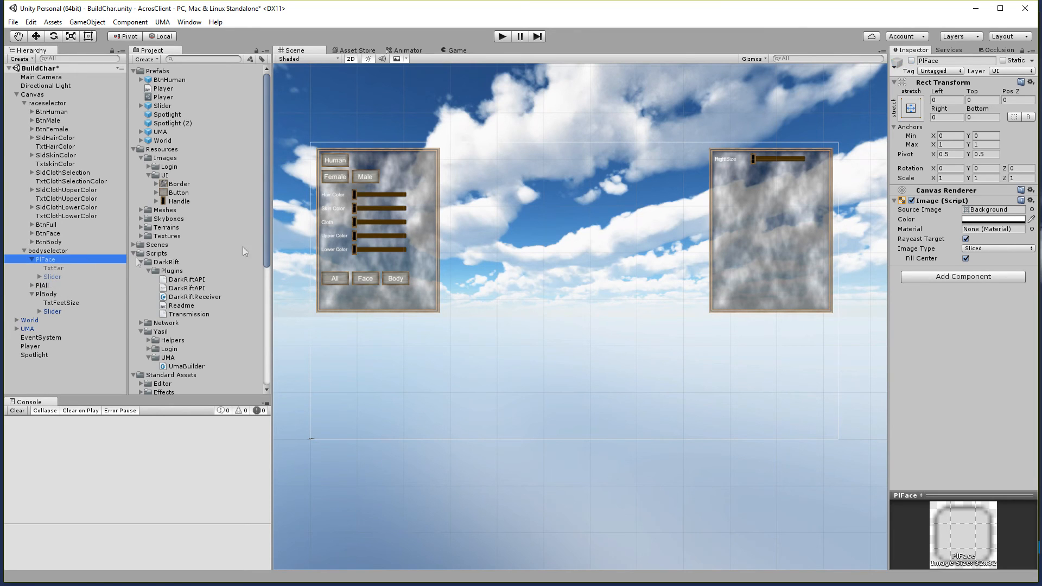
{"action": "left_click", "coordinate": [912, 61]}
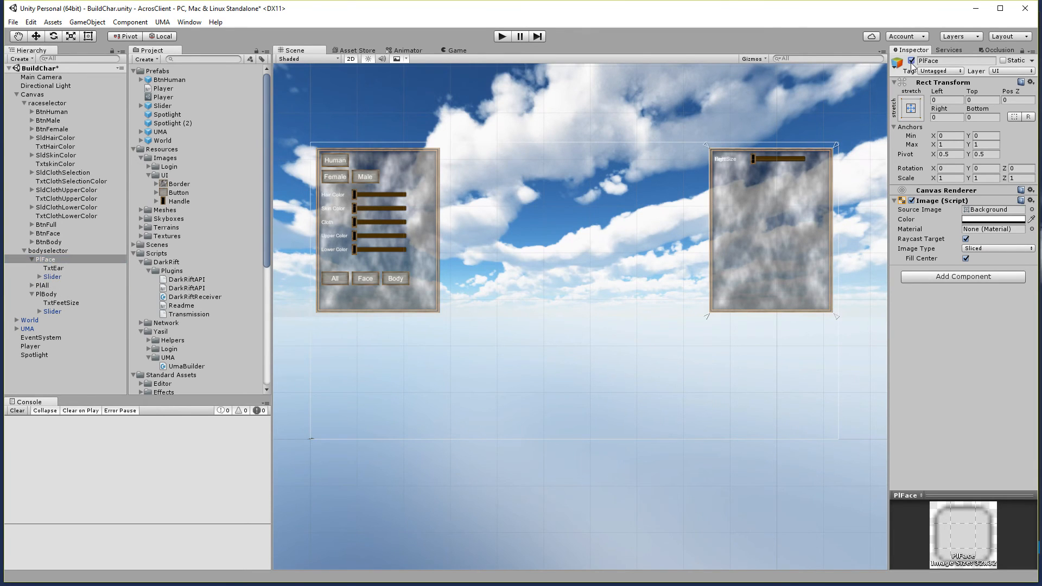
{"action": "left_click", "coordinate": [46, 293]}
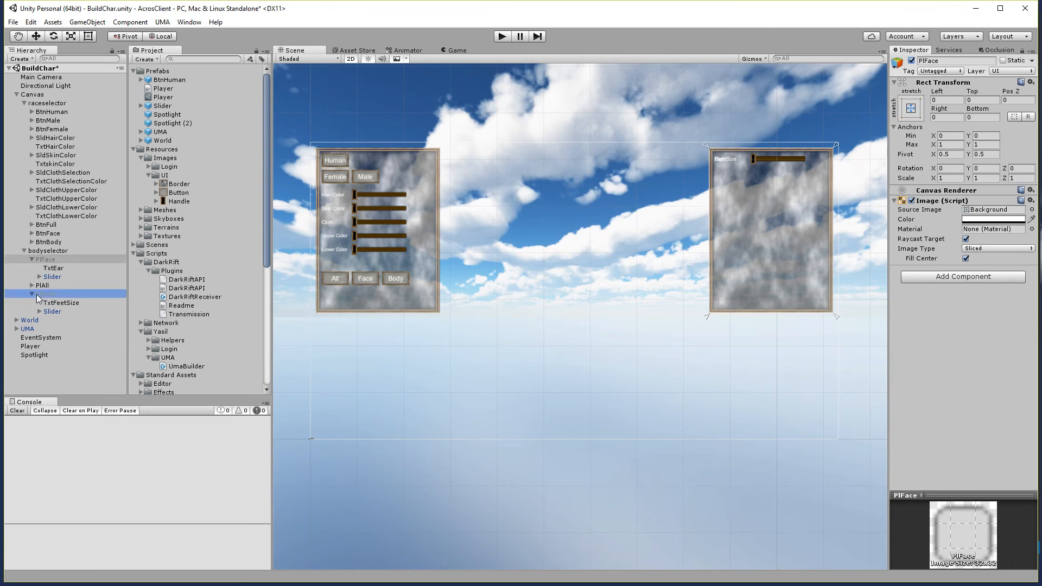
{"action": "left_click", "coordinate": [911, 61]}
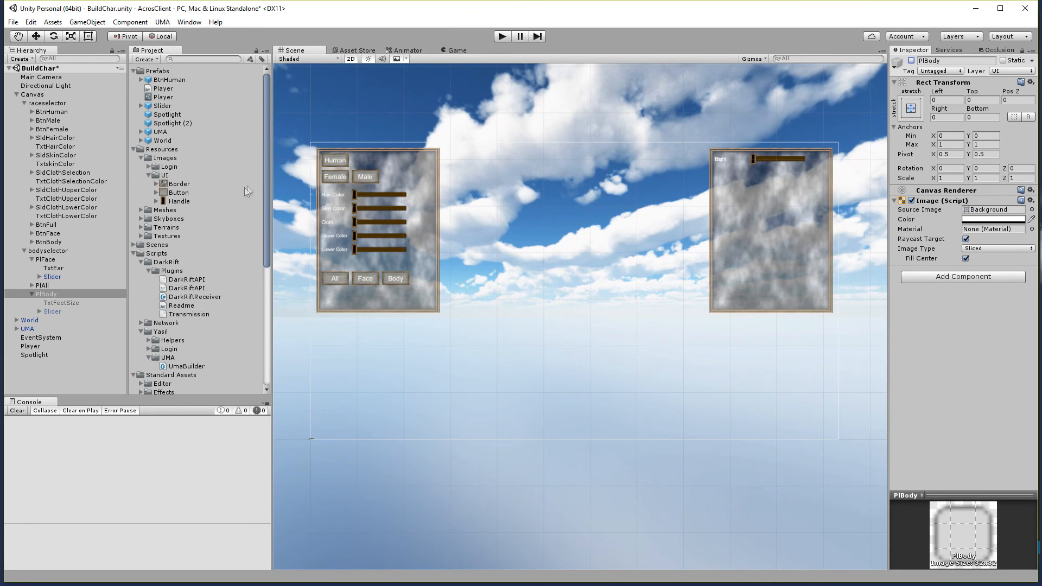
{"action": "left_click", "coordinate": [44, 260]}
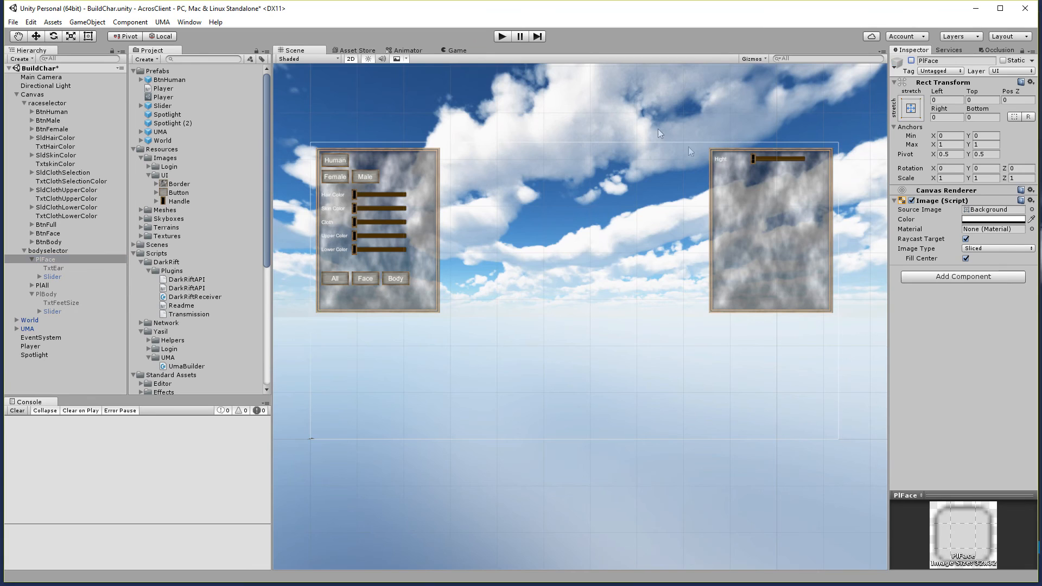
Run the scene, save the Player avatar as Player.asset in the Prefabs folder, replacing the existing file, and stop the run.
{"action": "left_click", "coordinate": [502, 37]}
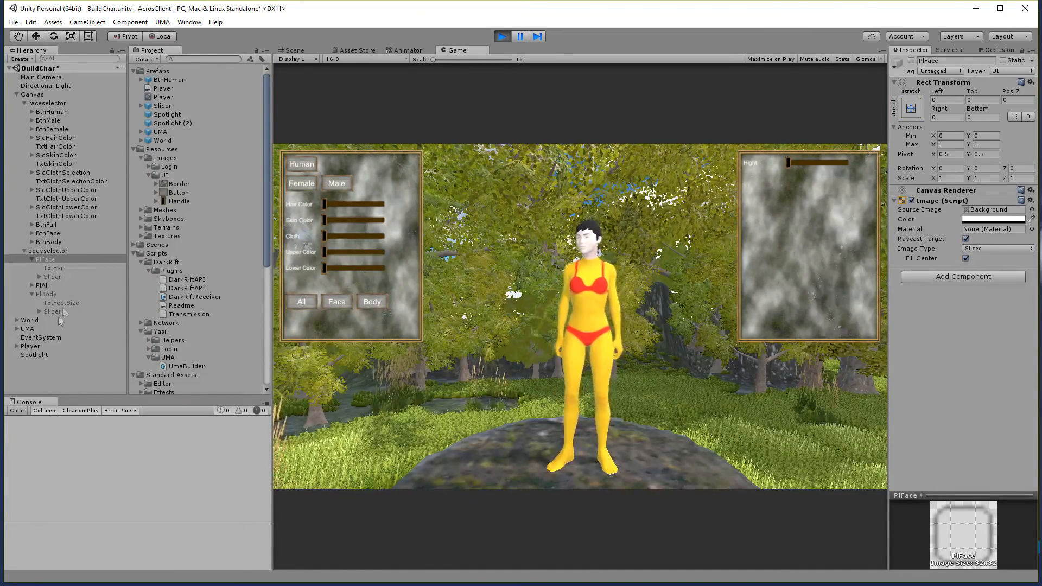
{"action": "left_click", "coordinate": [33, 346]}
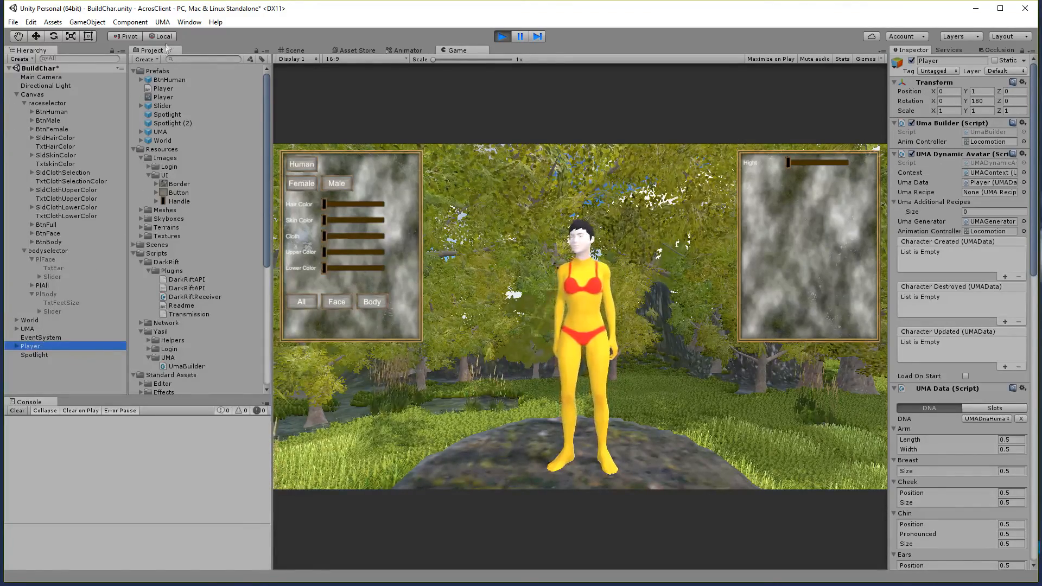
{"action": "left_click", "coordinate": [162, 22]}
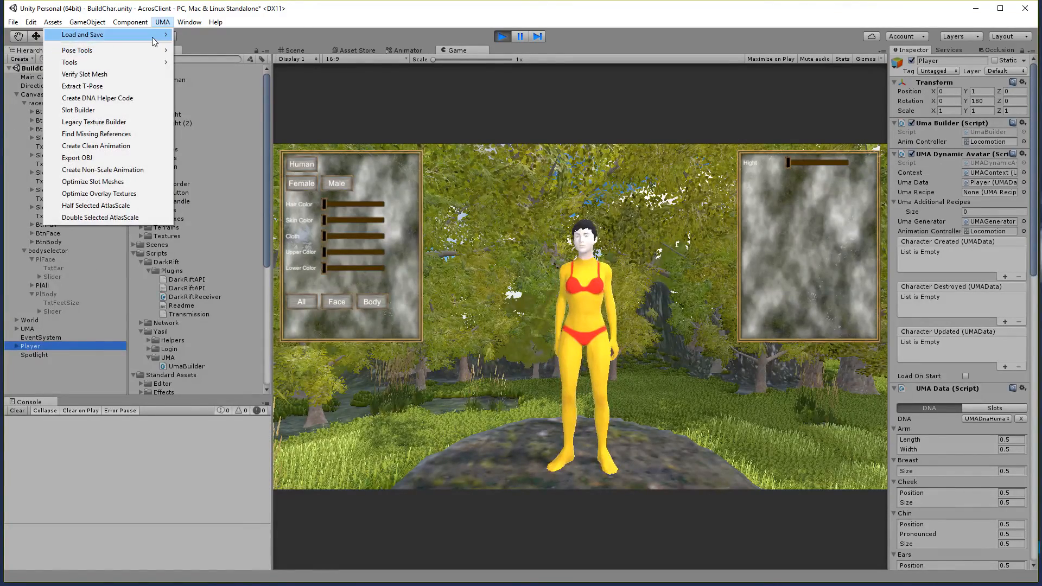
{"action": "mouse_move", "coordinate": [155, 42]}
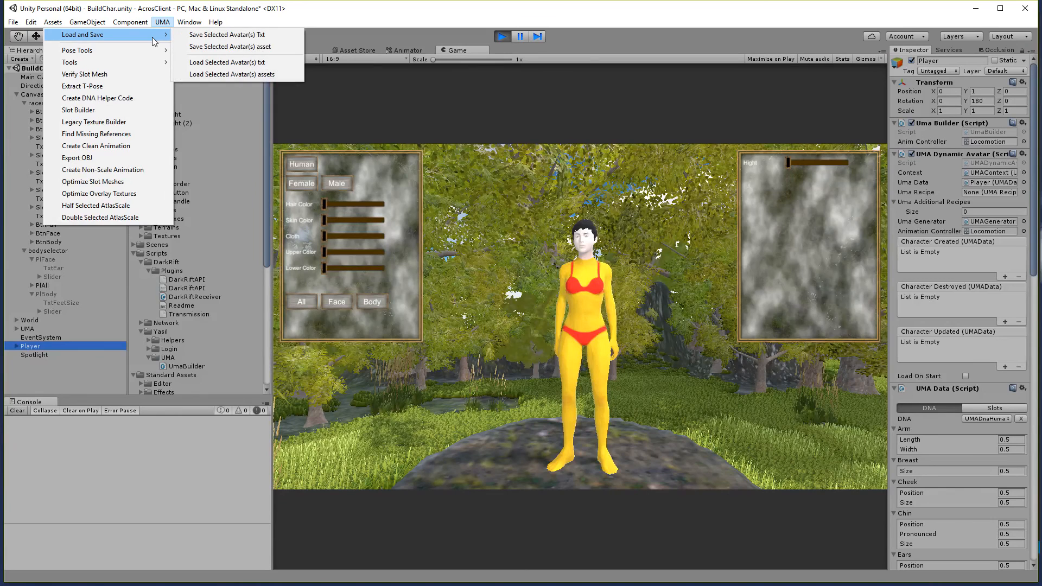
{"action": "left_click", "coordinate": [234, 48]}
{"action": "left_click_drag", "start_coordinate": [226, 31], "coordinate": [388, 78]}
{"action": "left_click", "coordinate": [296, 154]}
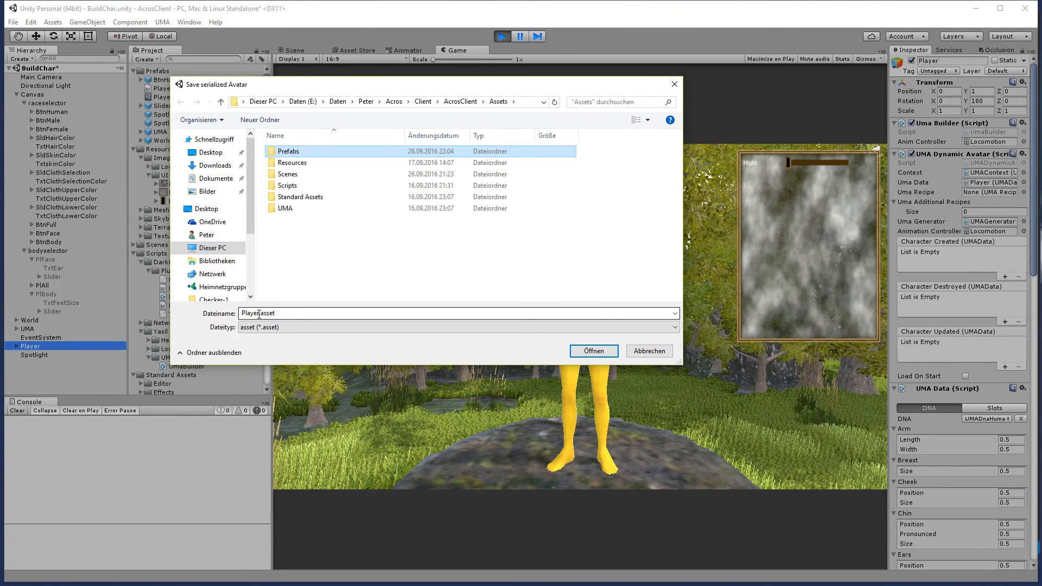
{"action": "left_click", "coordinate": [586, 354]}
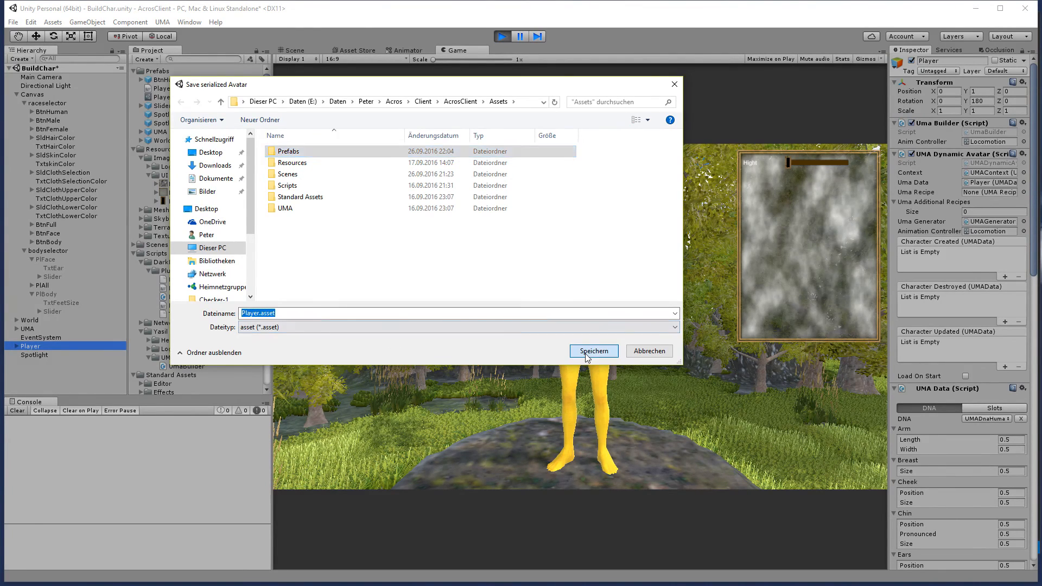
{"action": "left_click", "coordinate": [587, 353]}
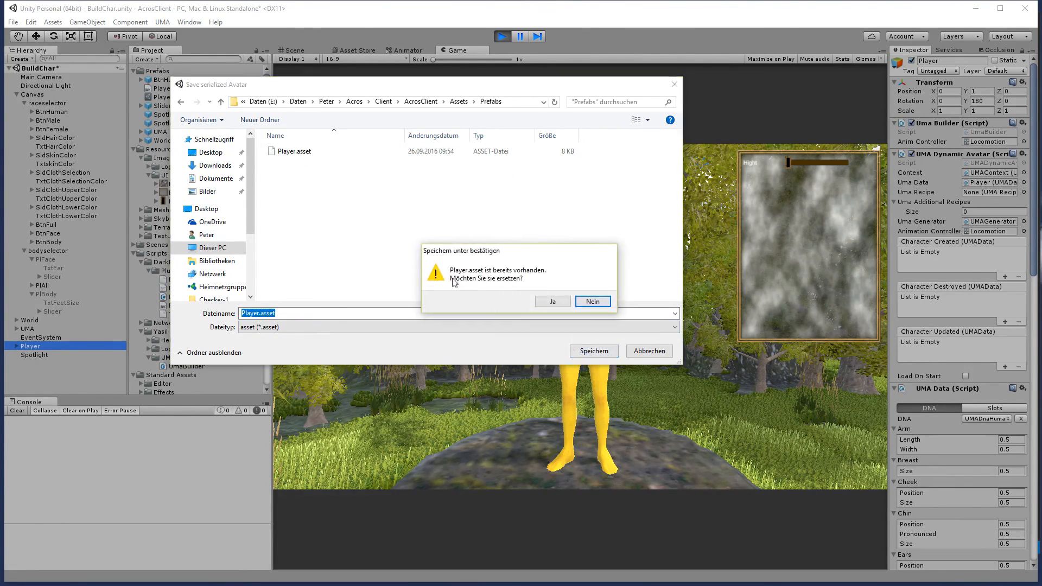
{"action": "left_click", "coordinate": [553, 302]}
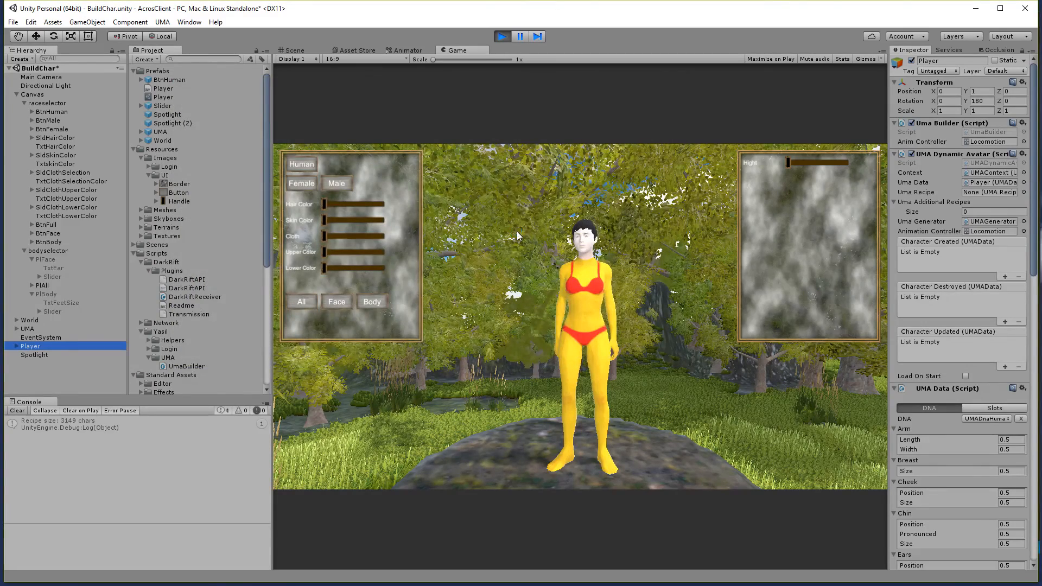
{"action": "left_click", "coordinate": [501, 37]}
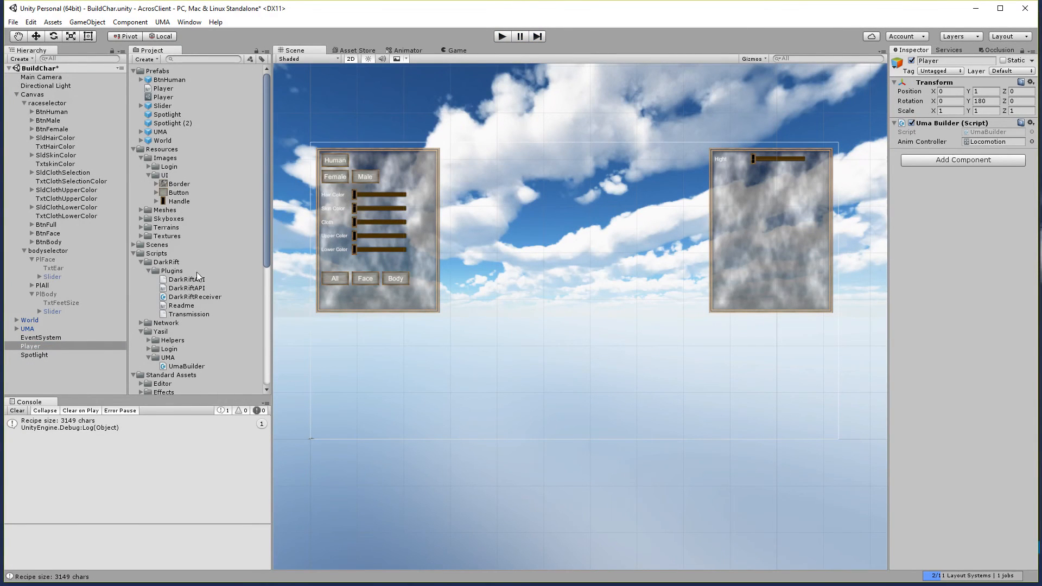
Switch to Visual Studio with the UmaBuilder script and remove the Color.yellow argument from the Hands FemaleBody01 overlay call.
{"action": "scroll", "coordinate": [197, 272], "scroll_direction": "down", "scroll_amount": 3}
{"action": "left_click", "coordinate": [180, 334]}
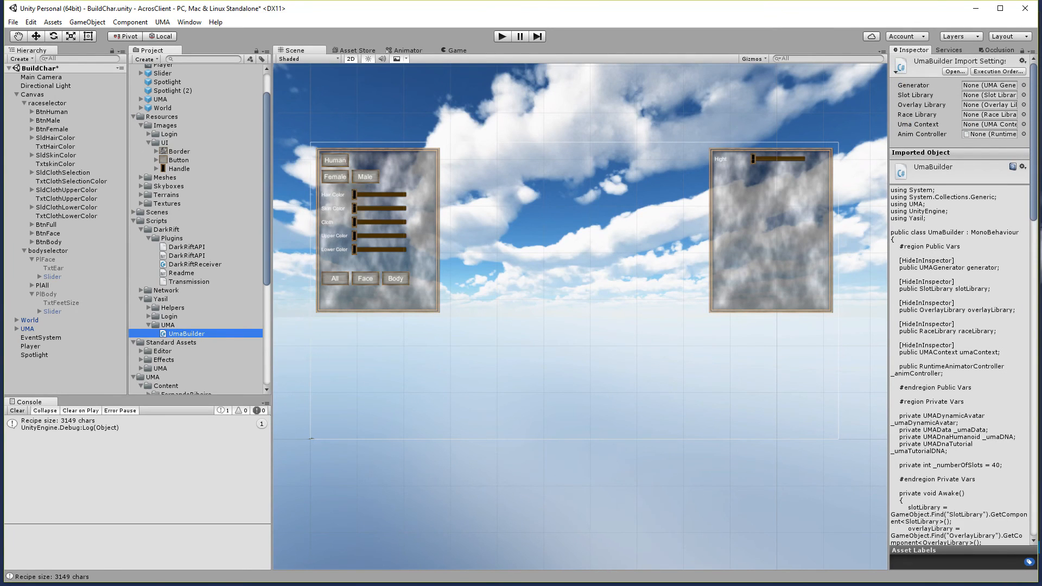
{"action": "key", "text": "alt+Tab"}
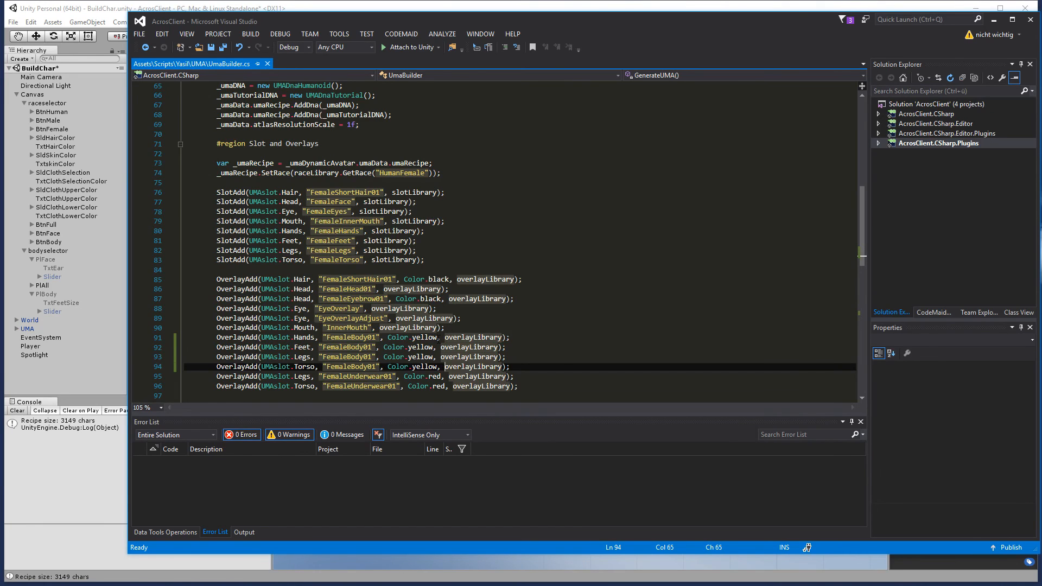
{"action": "scroll", "coordinate": [427, 337], "scroll_direction": "down", "scroll_amount": 1}
{"action": "left_click", "coordinate": [388, 337]}
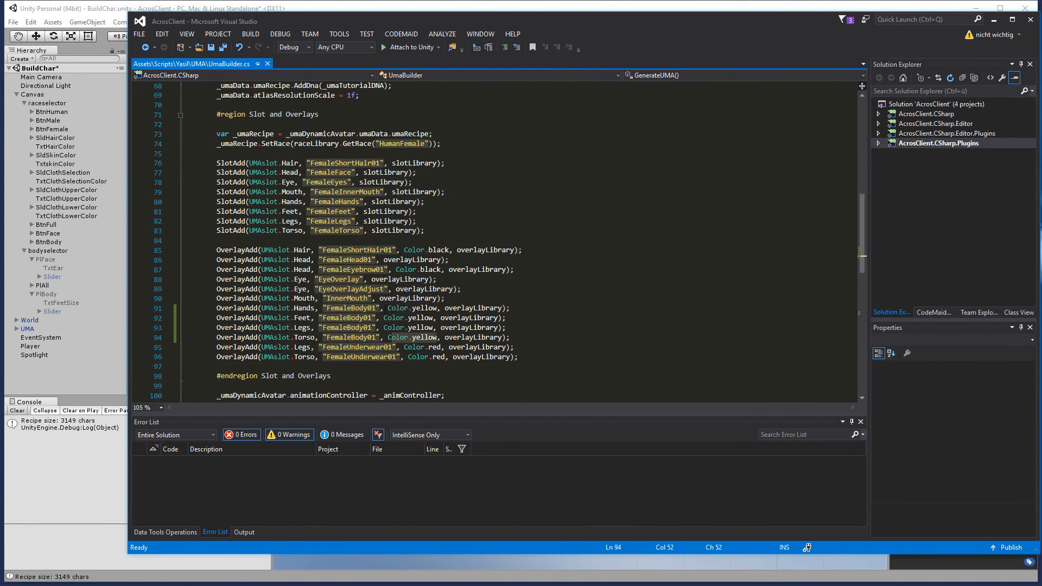
{"action": "left_click", "coordinate": [434, 308]}
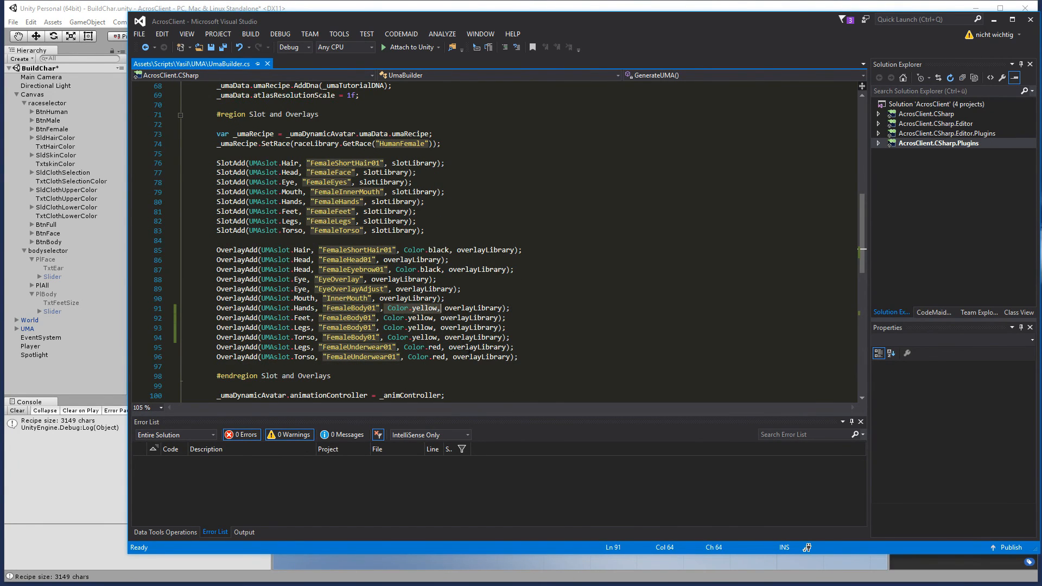
{"action": "key", "text": "BackSpace"}
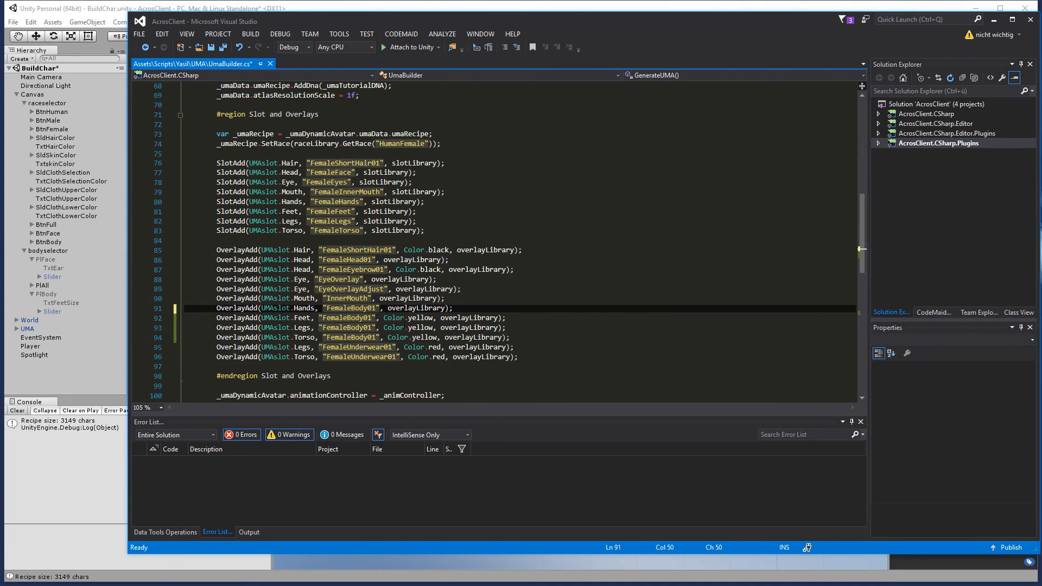
Remove the Color.yellow argument from the Feet, Legs and Torso FemaleBody01 overlay calls and save UmaBuilder.cs.
{"action": "left_click", "coordinate": [435, 318]}
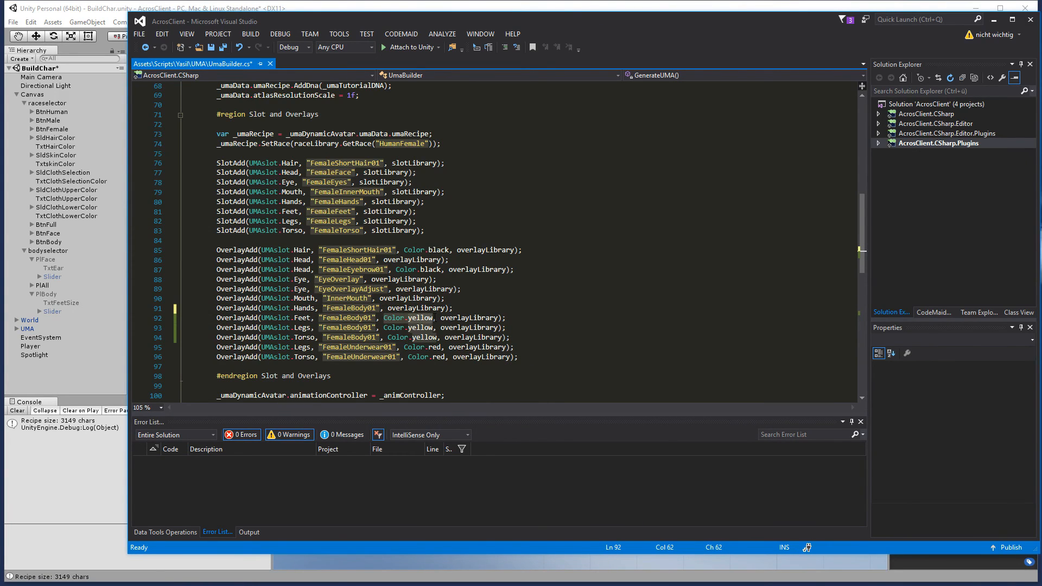
{"action": "left_click_drag", "start_coordinate": [434, 318], "coordinate": [384, 318]}
{"action": "key", "text": "BackSpace"}
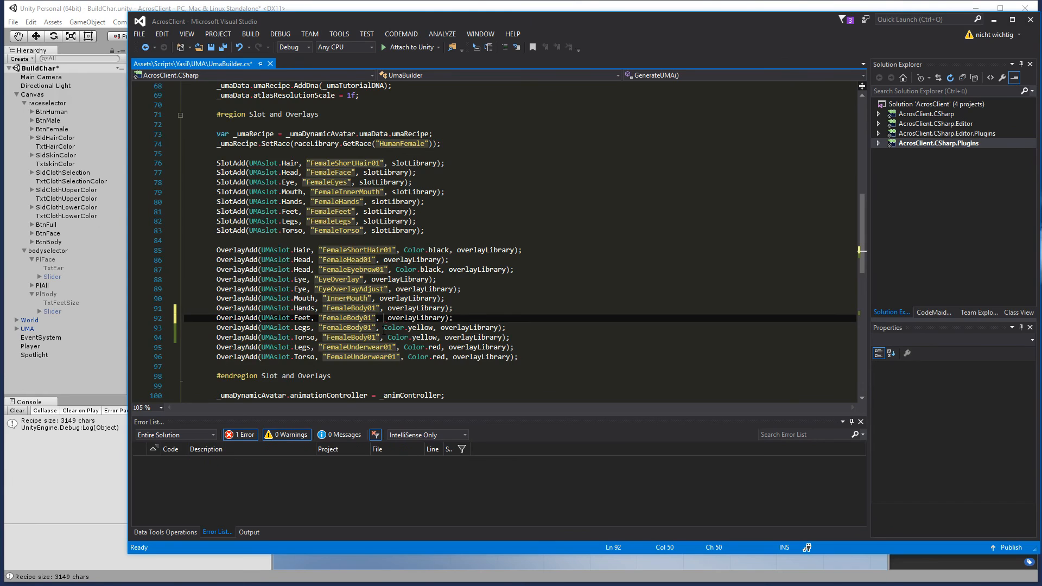
{"action": "left_click", "coordinate": [434, 327]}
{"action": "key", "text": "BackSpace"}
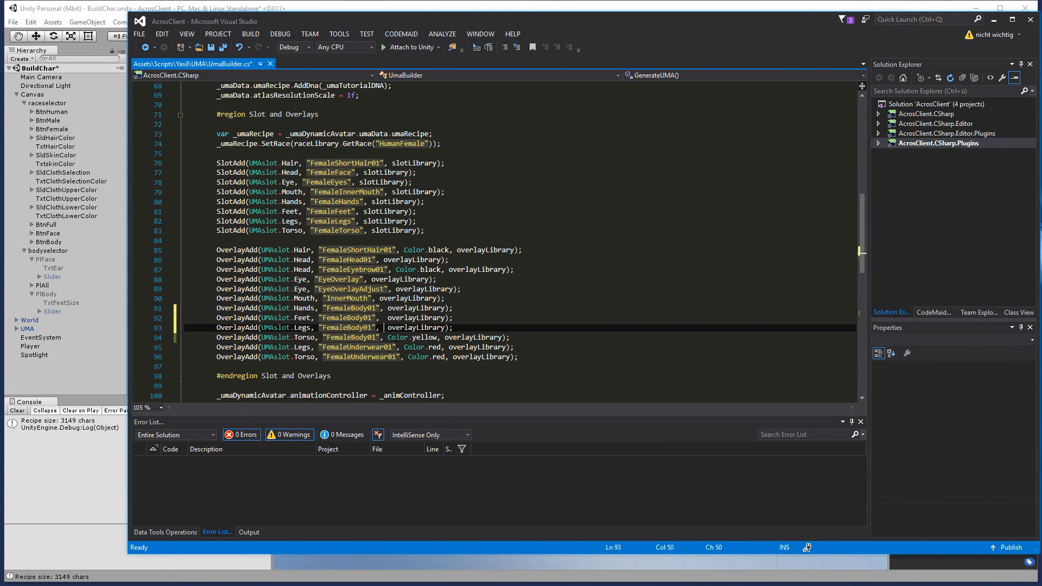
{"action": "left_click_drag", "start_coordinate": [387, 337], "coordinate": [442, 337]}
{"action": "key", "text": "BackSpace"}
{"action": "key", "text": "Delete"}
{"action": "left_click", "coordinate": [420, 347]}
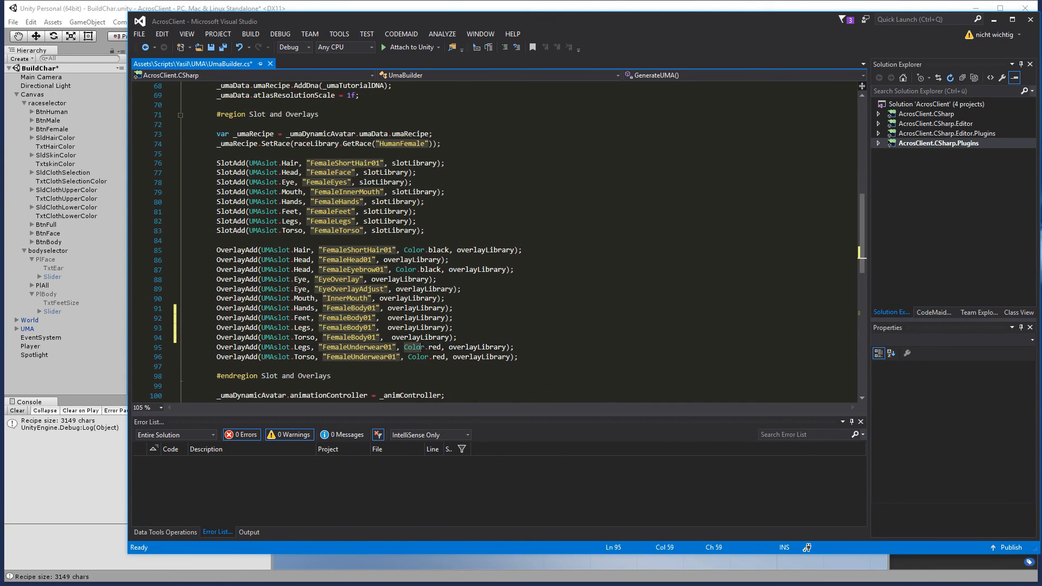
{"action": "left_click", "coordinate": [490, 328]}
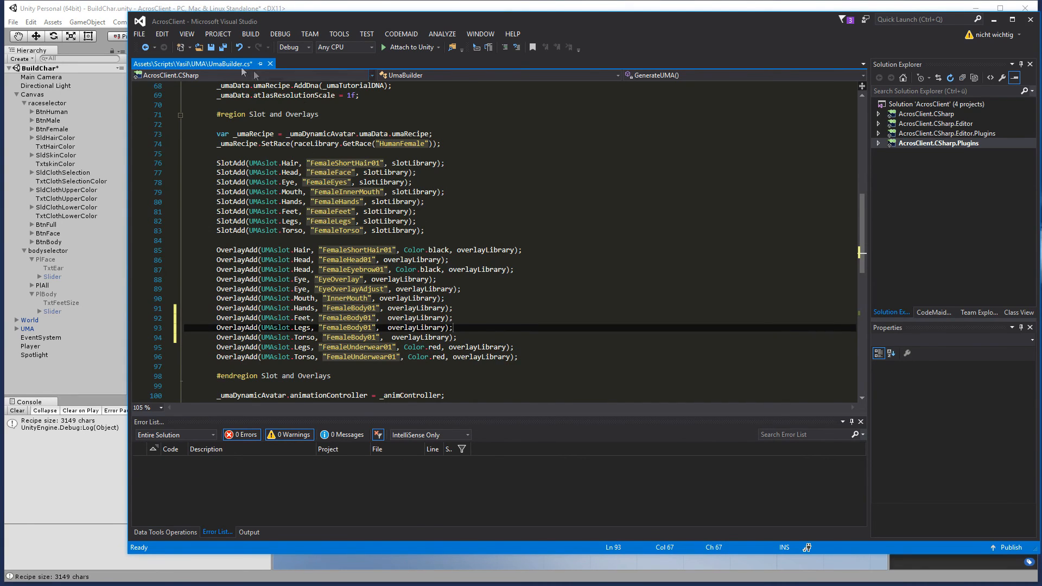
{"action": "left_click", "coordinate": [211, 47]}
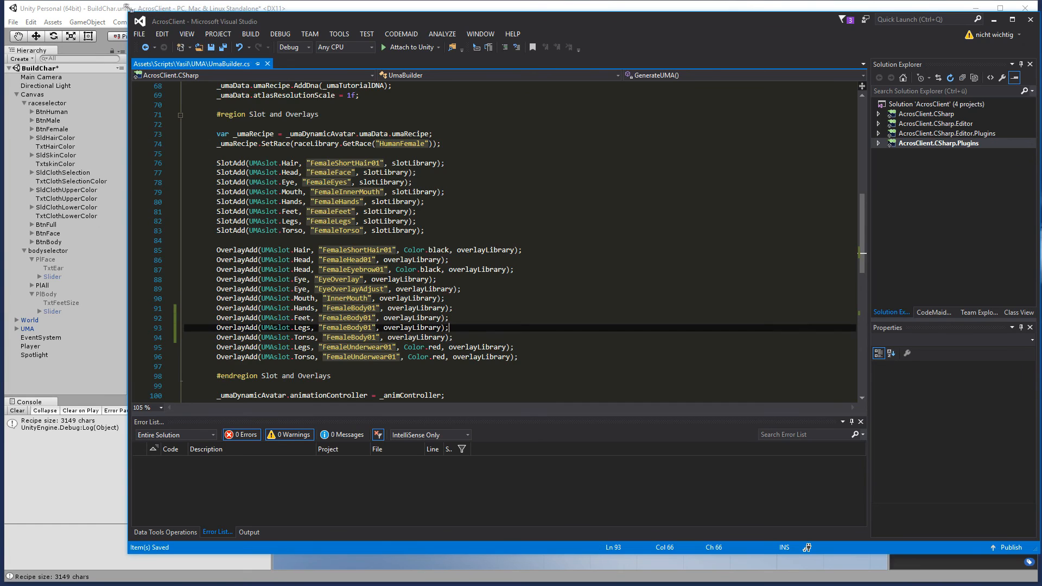
Switch back to Unity, test-run the scene to check the avatar's skin, stop the run, and collapse the Canvas object.
{"action": "left_click", "coordinate": [125, 8]}
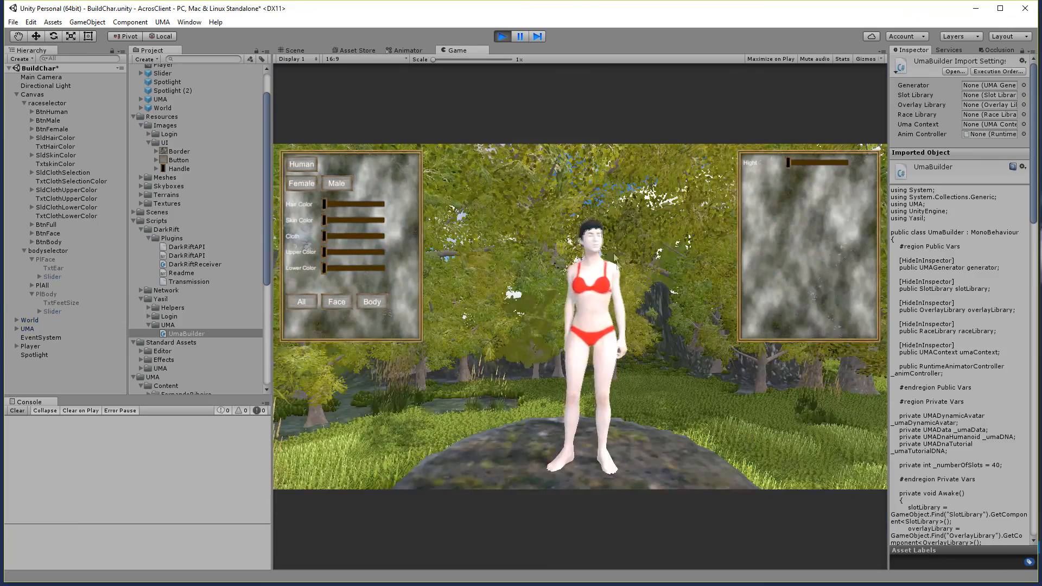
{"action": "left_click", "coordinate": [502, 37]}
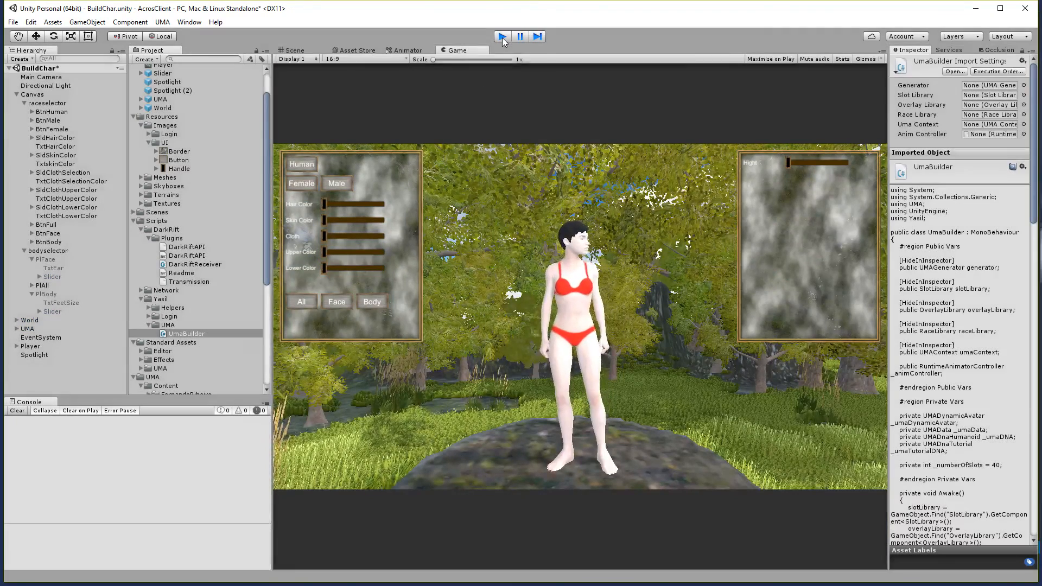
{"action": "left_click", "coordinate": [17, 94]}
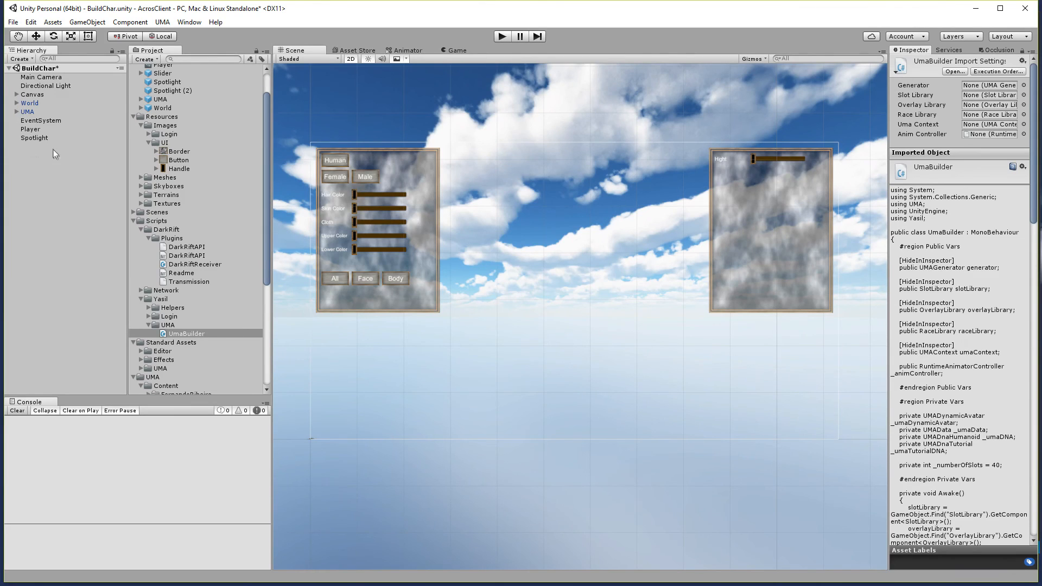
Create a UMA Dynamic Avatar in the scene and assign the Player asset as its UMA Recipe.
{"action": "right_click", "coordinate": [19, 166]}
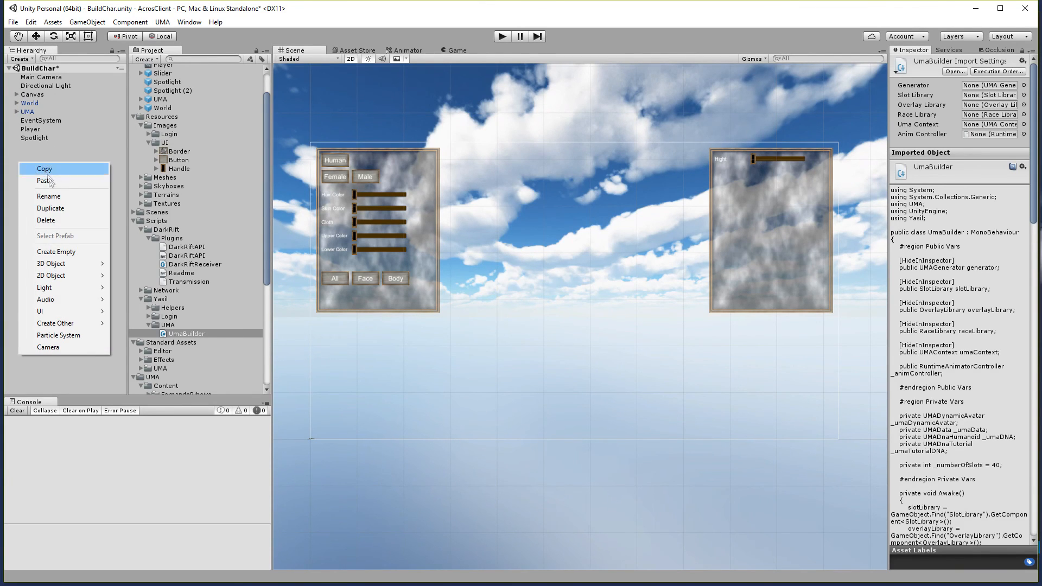
{"action": "mouse_move", "coordinate": [84, 324]}
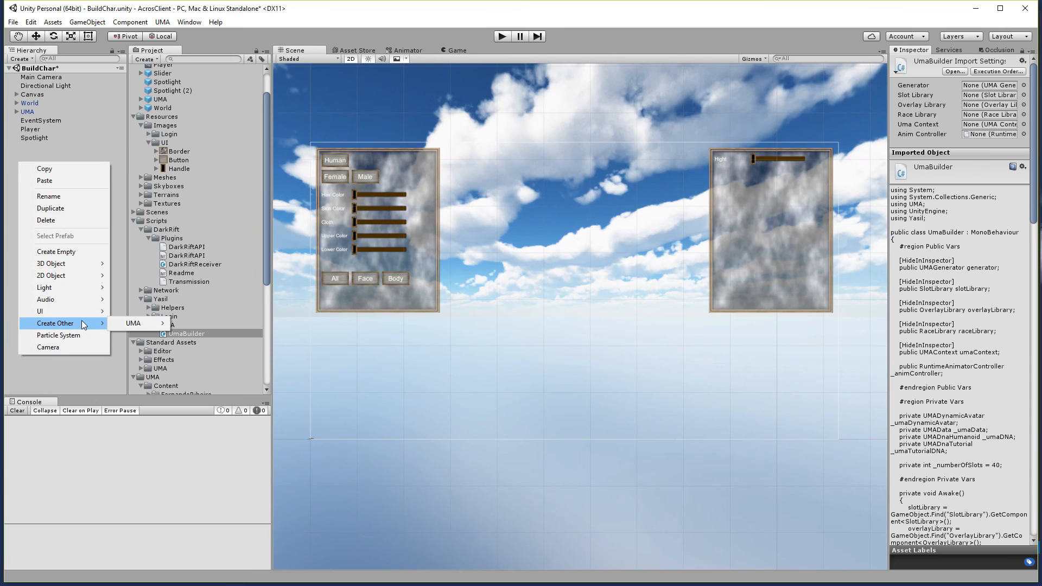
{"action": "mouse_move", "coordinate": [135, 324]}
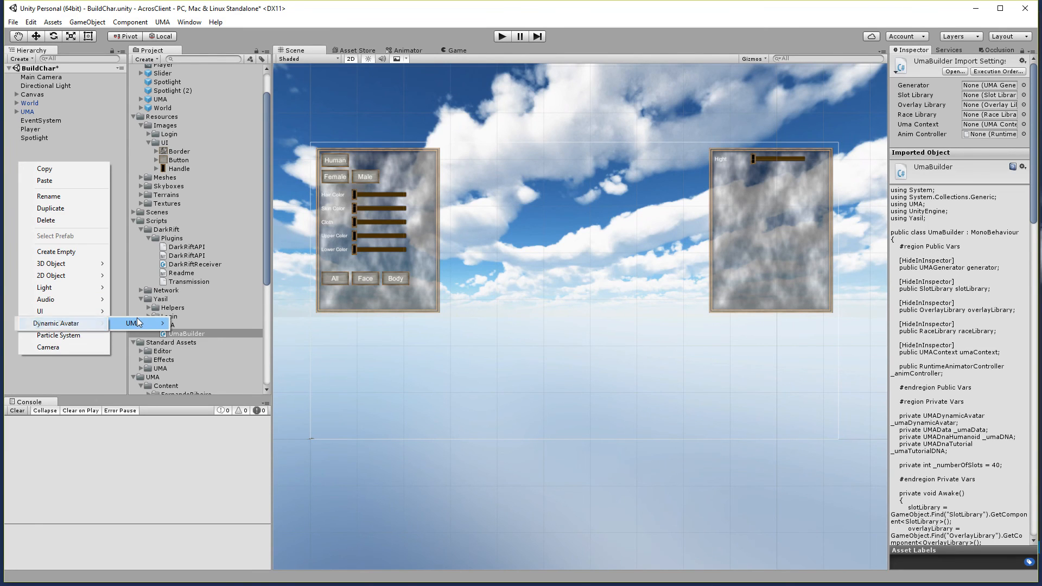
{"action": "left_click", "coordinate": [74, 324]}
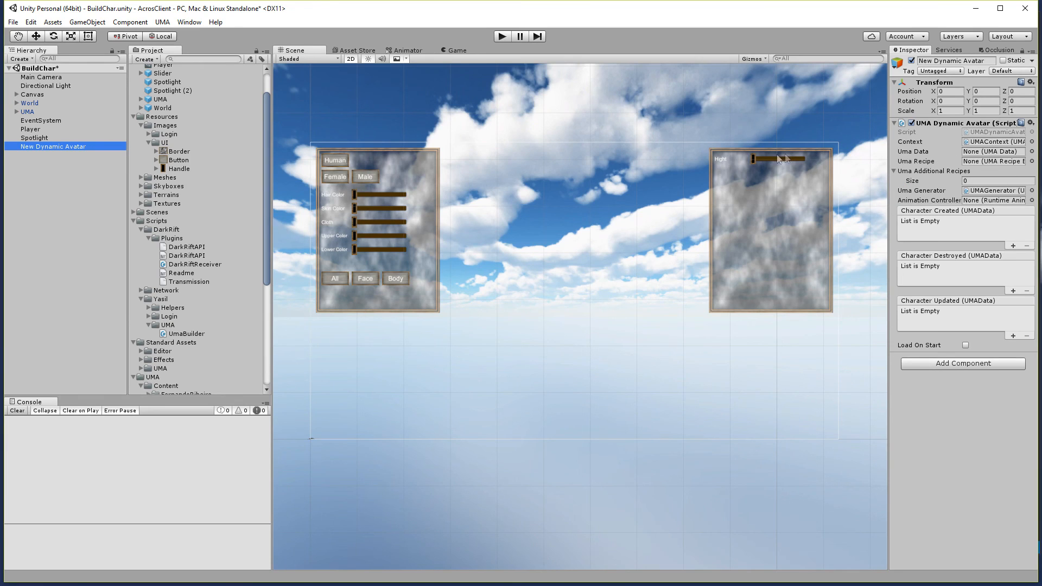
{"action": "left_click", "coordinate": [1032, 161]}
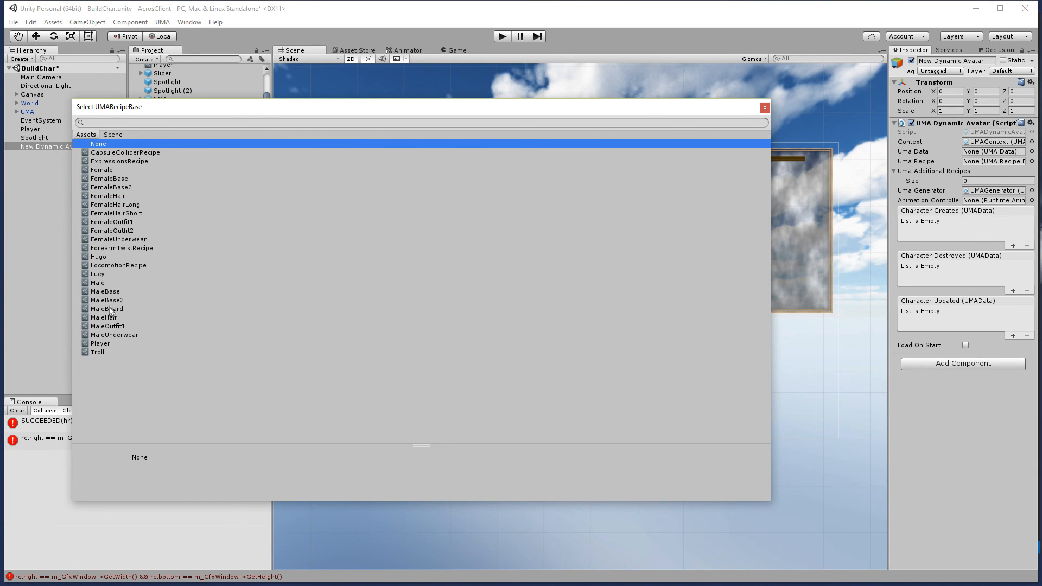
{"action": "left_click", "coordinate": [100, 344]}
{"action": "double_click", "coordinate": [106, 345]}
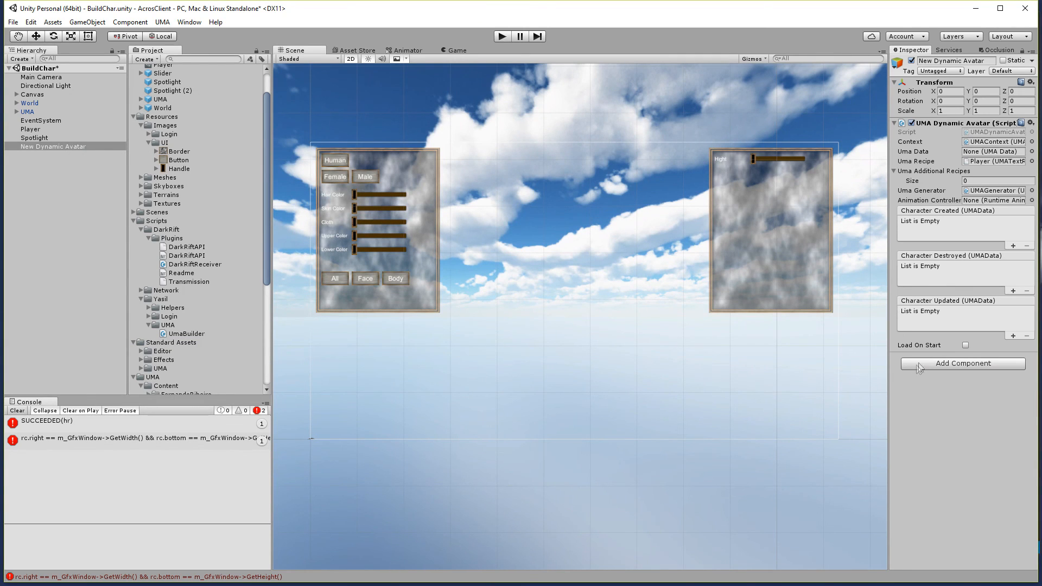
Enable Load On Start for the new avatar, set its Y position to 2, and test-run the scene.
{"action": "left_click", "coordinate": [965, 345]}
{"action": "left_click", "coordinate": [983, 92]}
{"action": "left_click", "coordinate": [502, 37]}
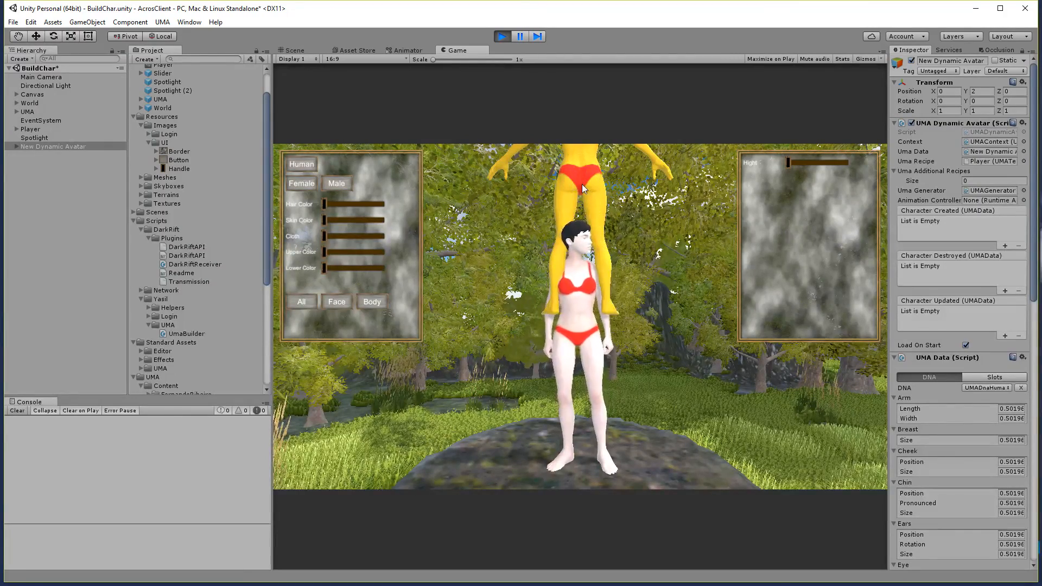
{"action": "left_click", "coordinate": [502, 37]}
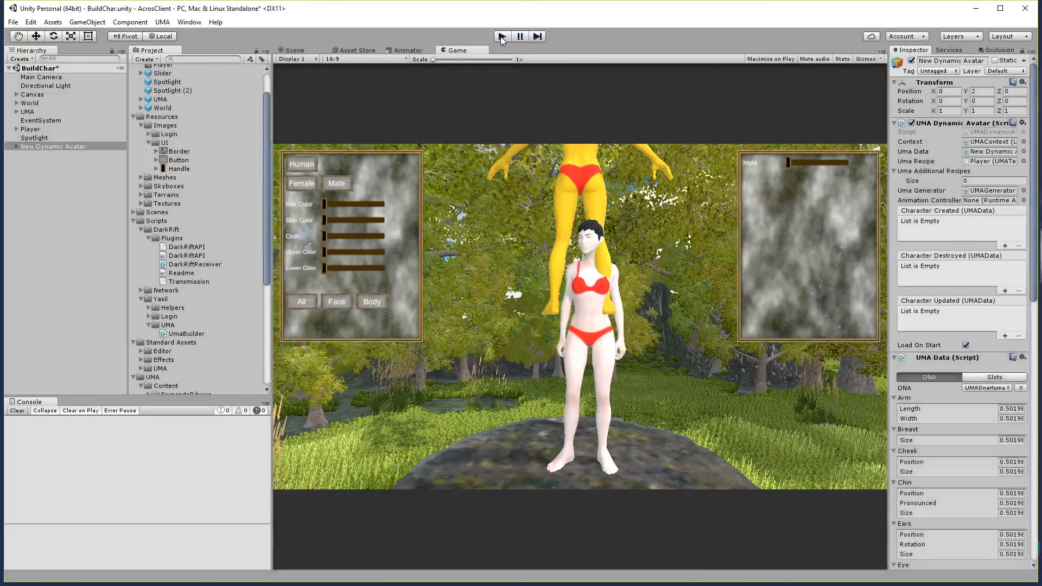
Set the New Dynamic Avatar's Z position to 2 and its Y position to 1.
{"action": "left_click", "coordinate": [1019, 91]}
{"action": "type", "text": "2"}
{"action": "left_click", "coordinate": [983, 91]}
{"action": "type", "text": "1"}
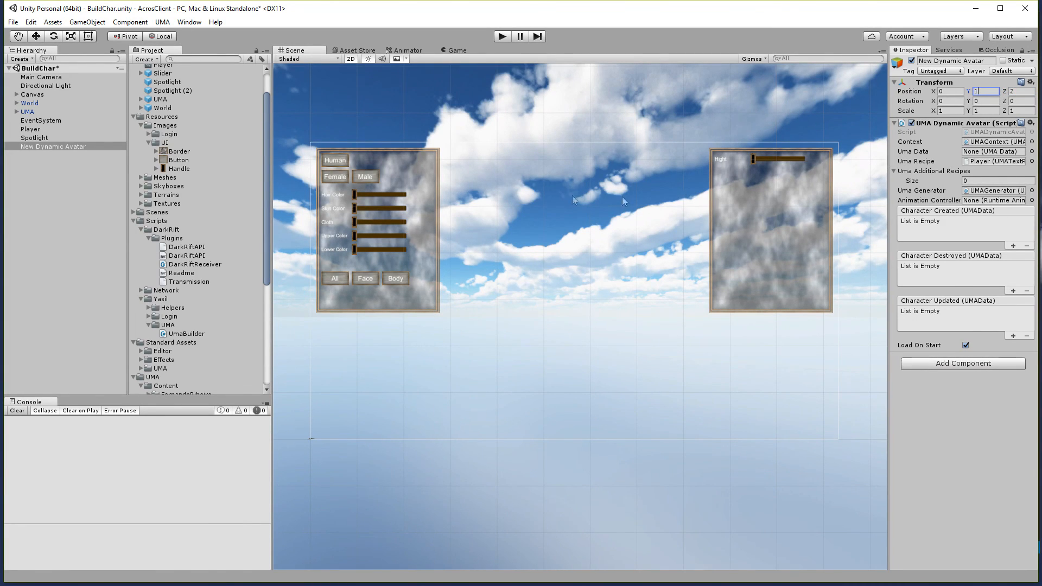
Assign Locomotion with Head as the New Dynamic Avatar's animation controller and test-run the scene.
{"action": "left_click", "coordinate": [1032, 201]}
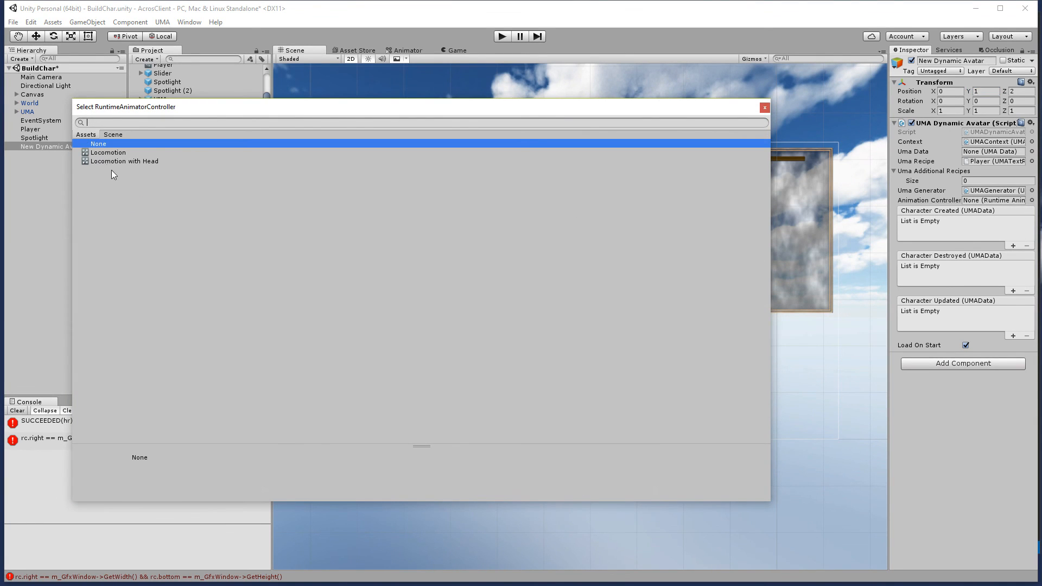
{"action": "double_click", "coordinate": [115, 160]}
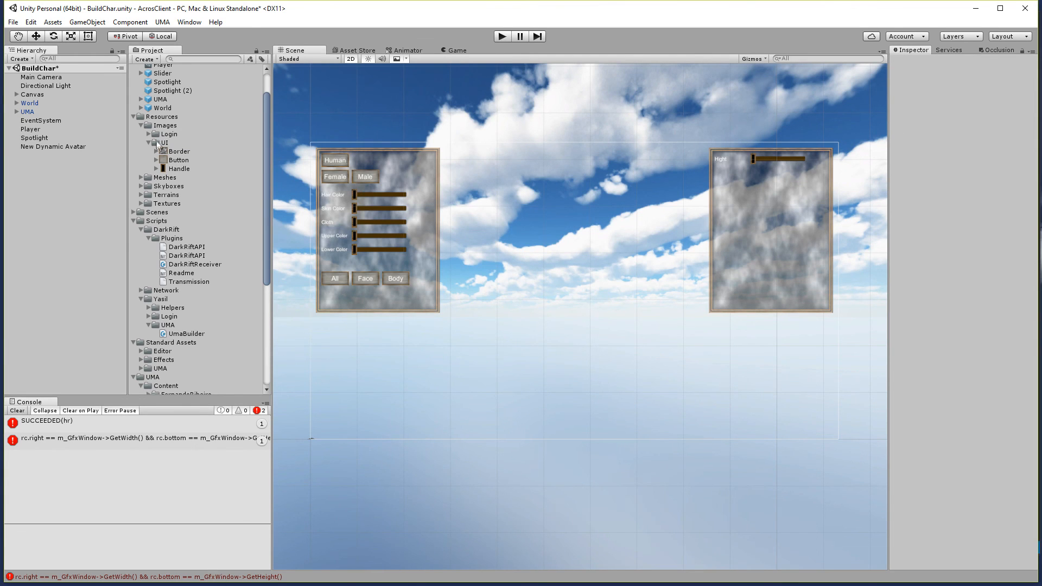
{"action": "left_click", "coordinate": [57, 147]}
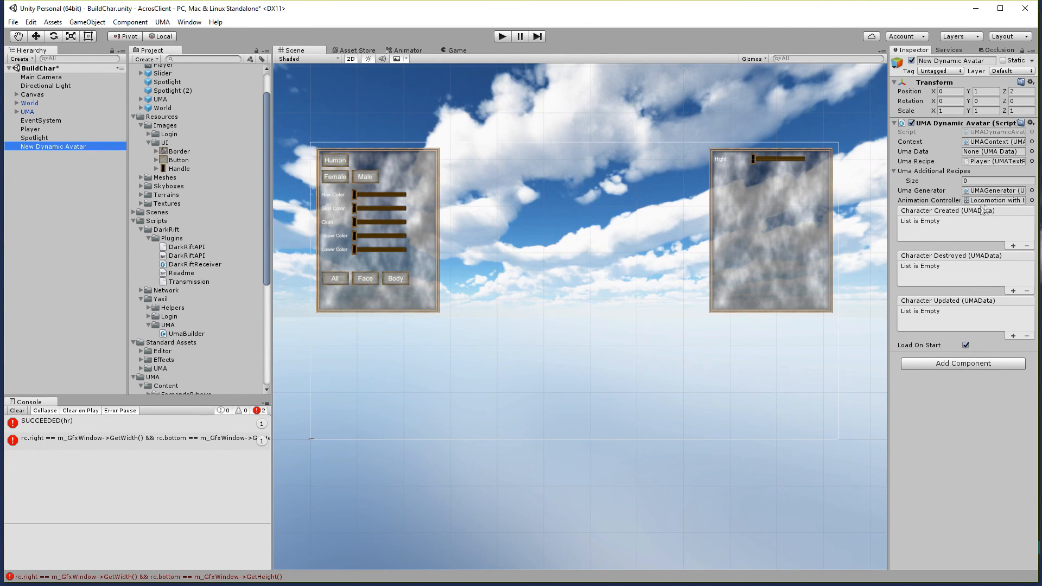
{"action": "left_click", "coordinate": [502, 37]}
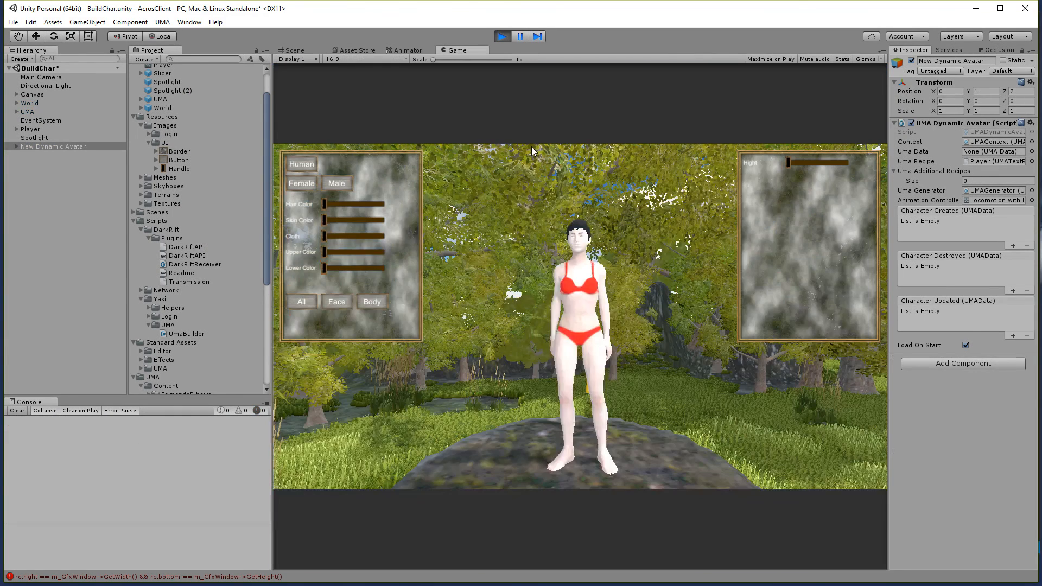
{"action": "left_click", "coordinate": [503, 37]}
Set the New Dynamic Avatar's X position to 2, Z position to 0 and Y rotation to 180, and run the scene.
{"action": "left_click", "coordinate": [944, 92]}
{"action": "type", "text": "2"}
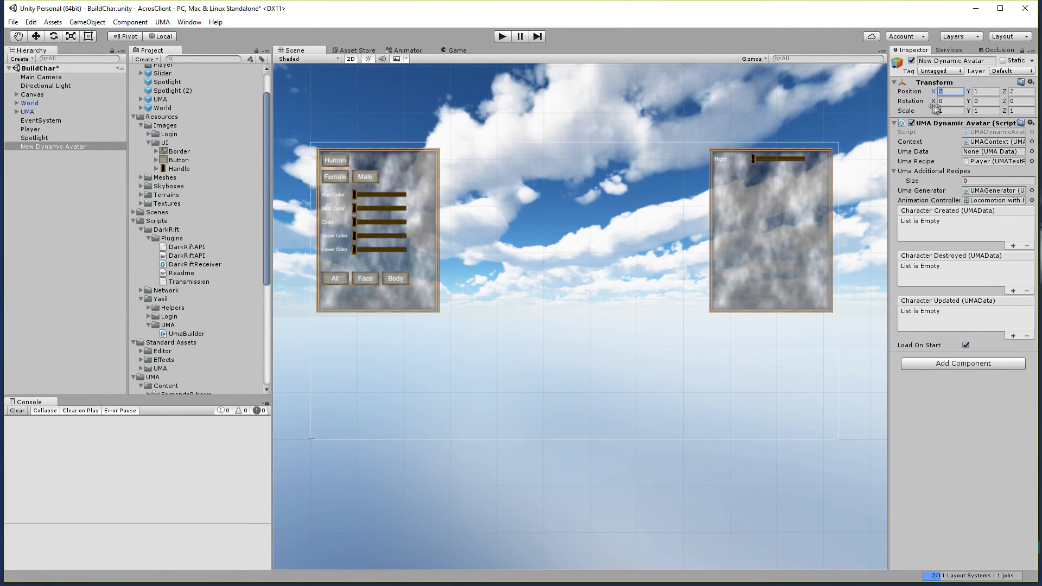
{"action": "left_click", "coordinate": [1010, 91]}
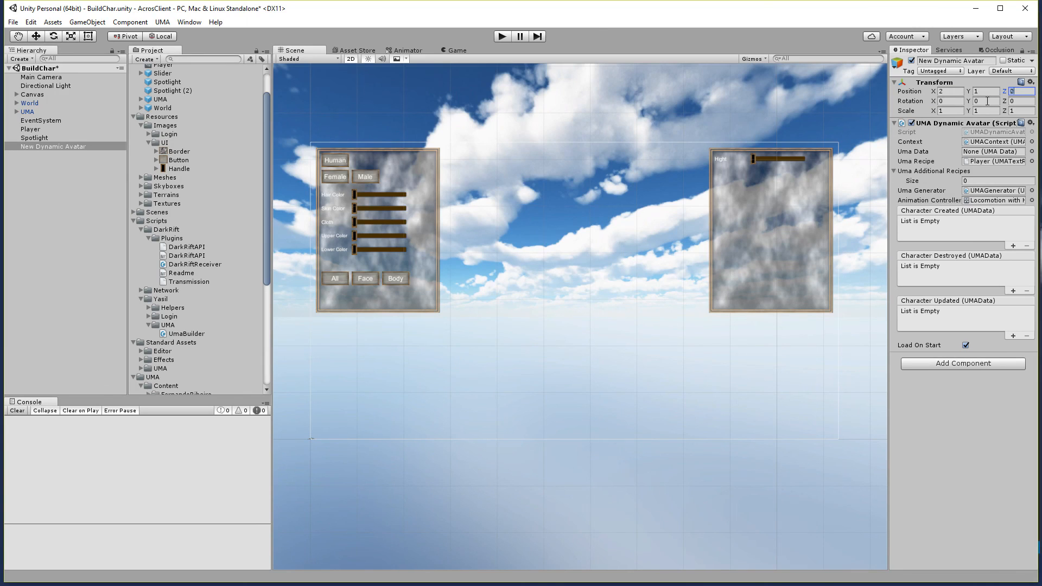
{"action": "left_click", "coordinate": [985, 101]}
{"action": "left_click", "coordinate": [502, 37]}
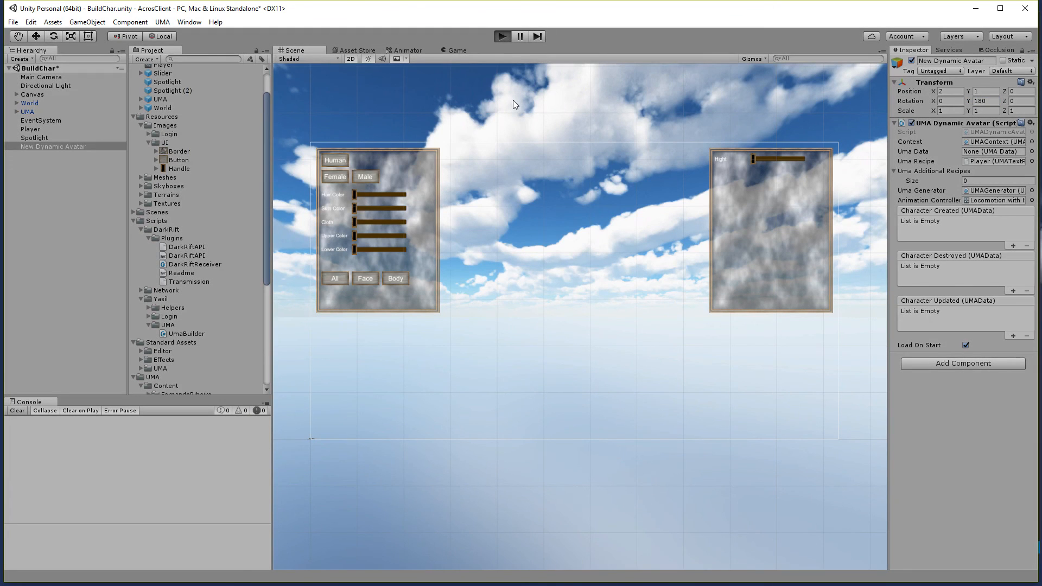